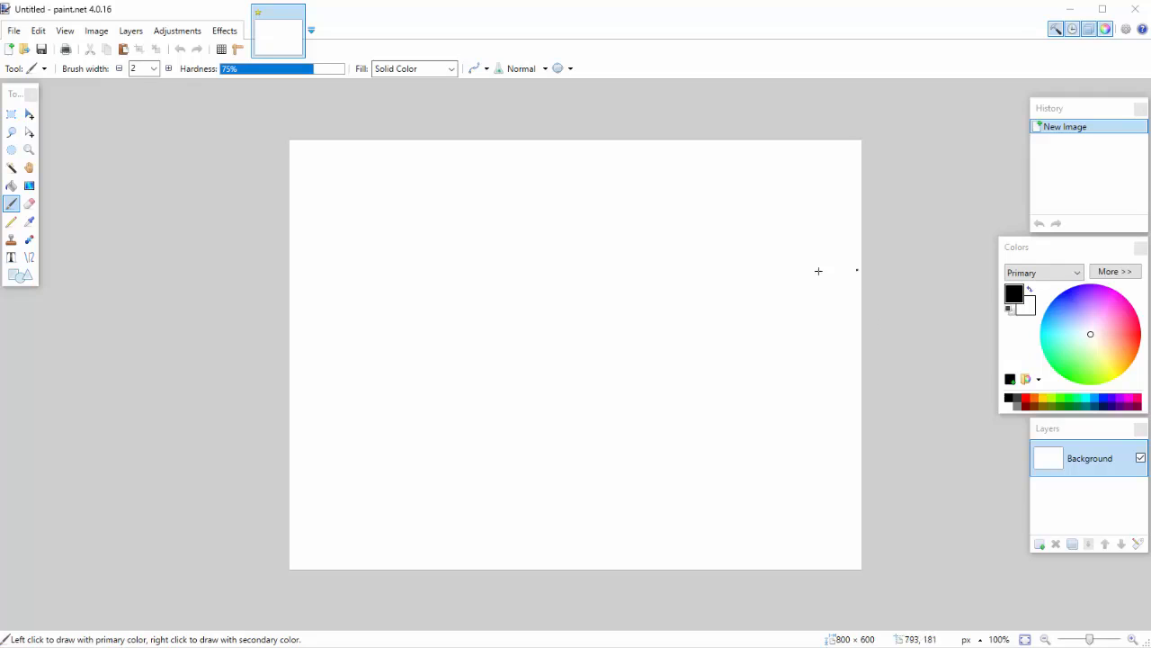
Set the canvas height to 800 pixels so that the canvas is 800 × 800 pixels.
{"action": "left_click", "coordinate": [96, 31]}
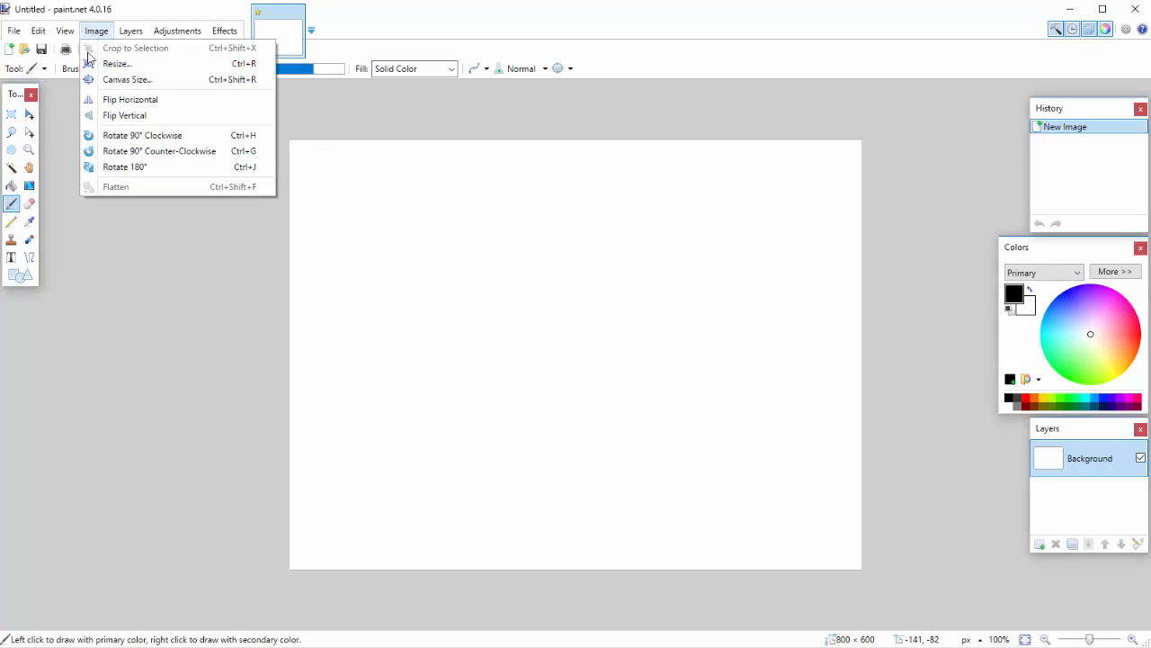
{"action": "left_click", "coordinate": [126, 80]}
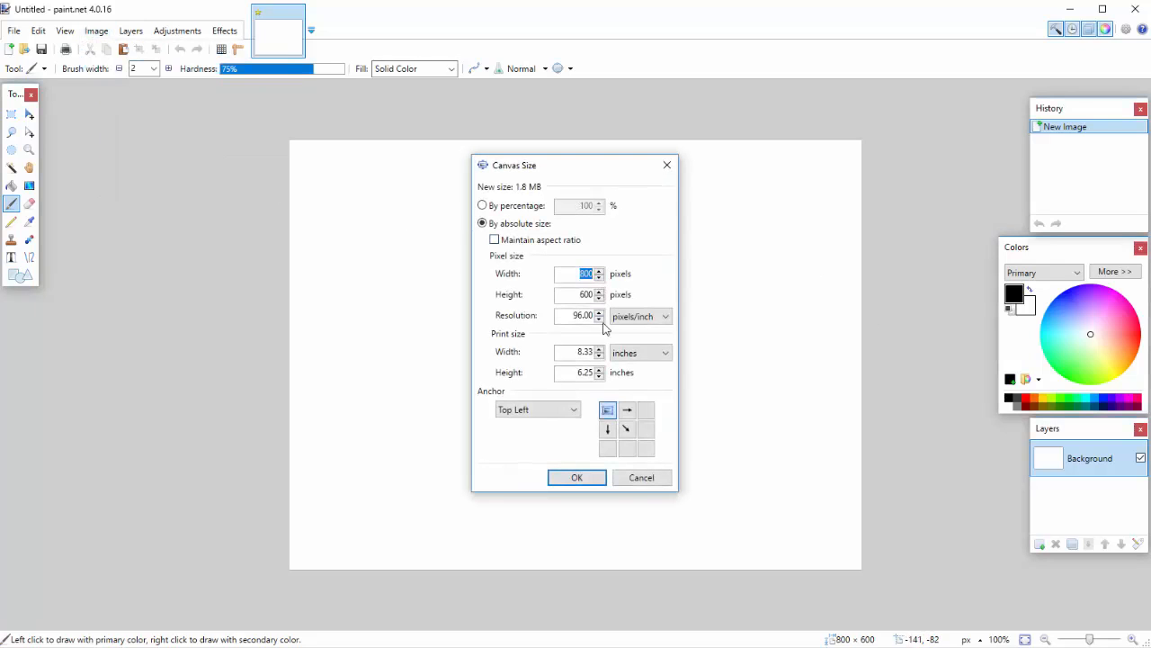
{"action": "key", "text": "Tab"}
{"action": "type", "text": "800"}
{"action": "left_click", "coordinate": [578, 477]}
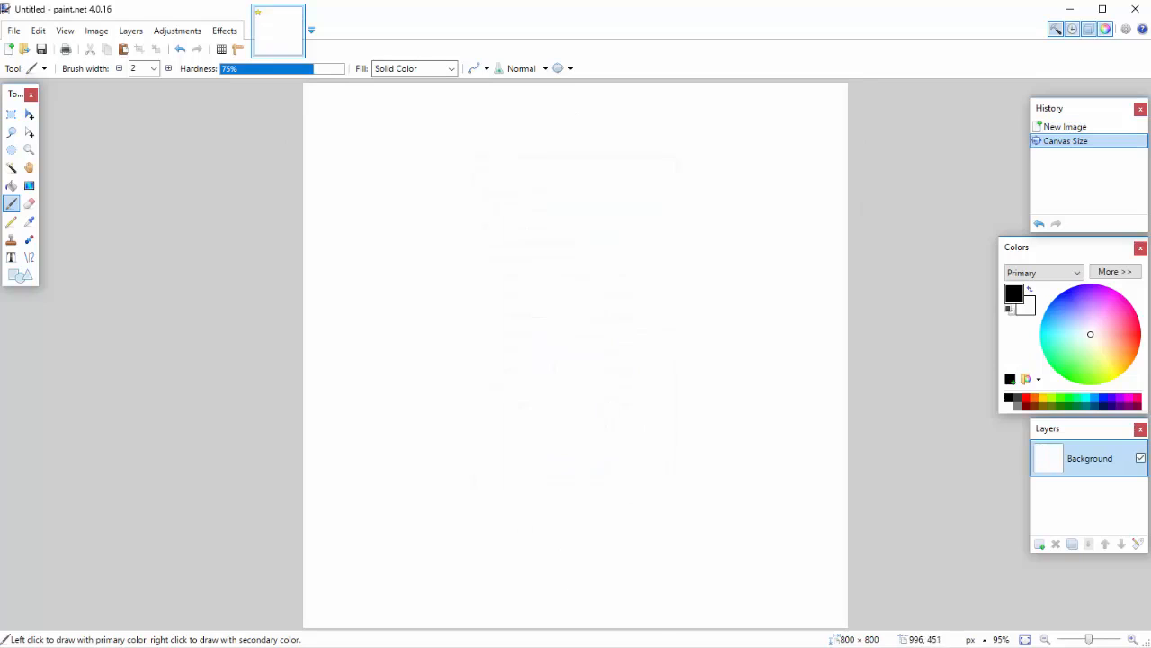
Flood-fill the whole background with bright green and recolor the fill to light cyan-blue.
{"action": "left_click", "coordinate": [1045, 639]}
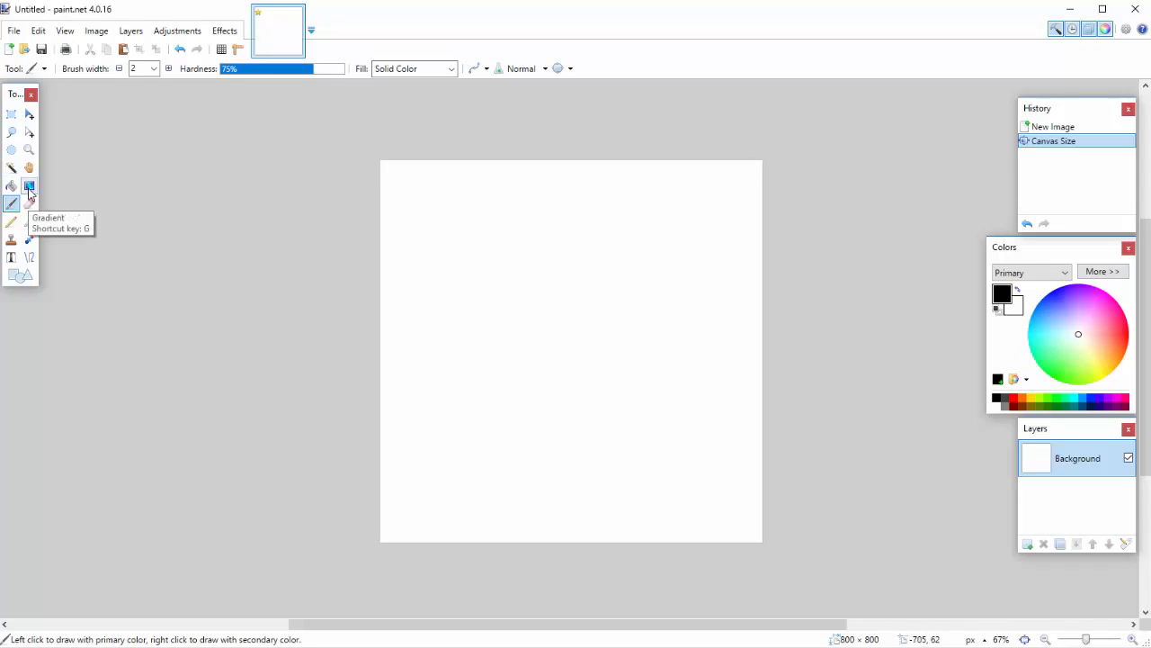
{"action": "left_click", "coordinate": [11, 186]}
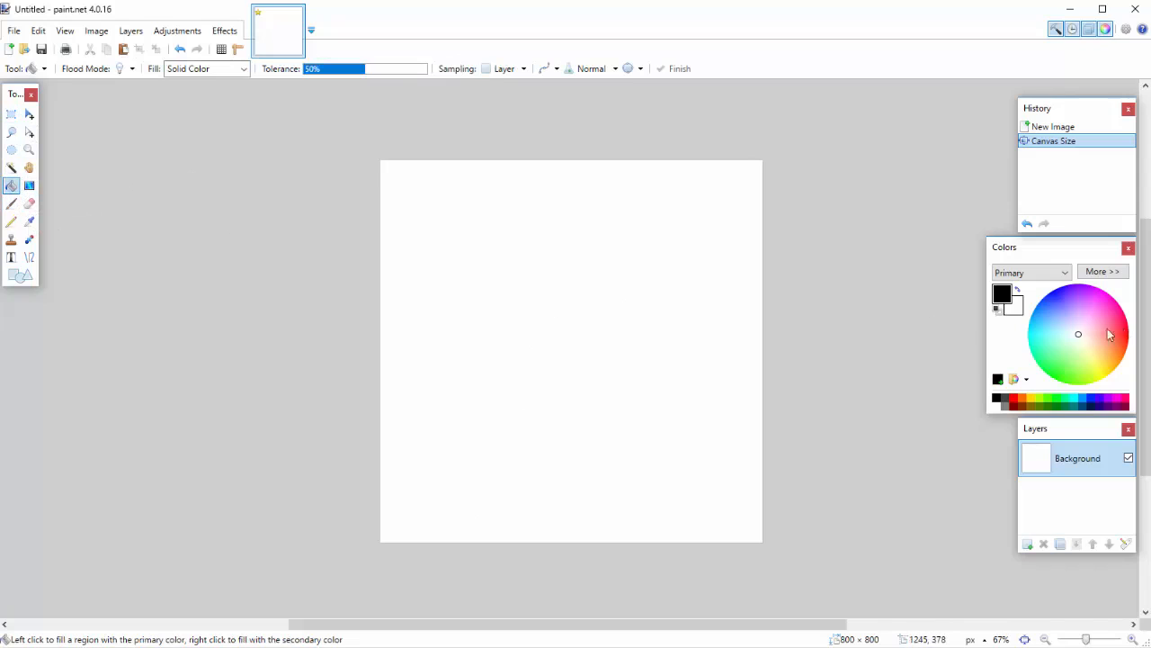
{"action": "left_click", "coordinate": [1068, 374]}
{"action": "left_click_drag", "start_coordinate": [1063, 376], "coordinate": [1058, 378]}
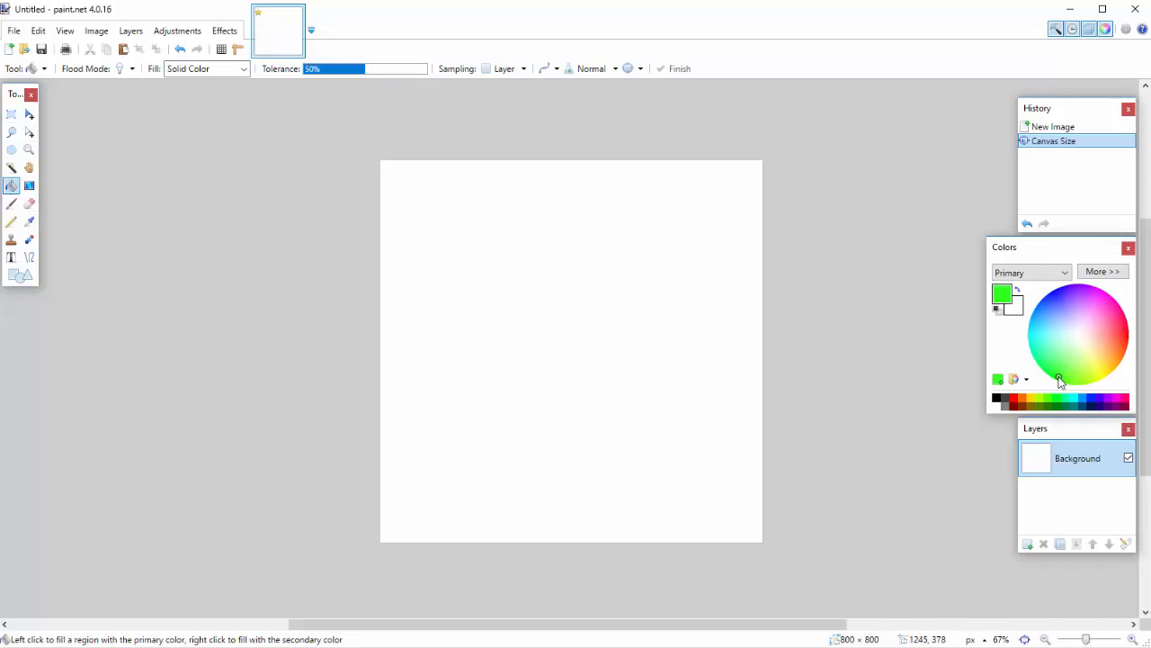
{"action": "left_click", "coordinate": [609, 283]}
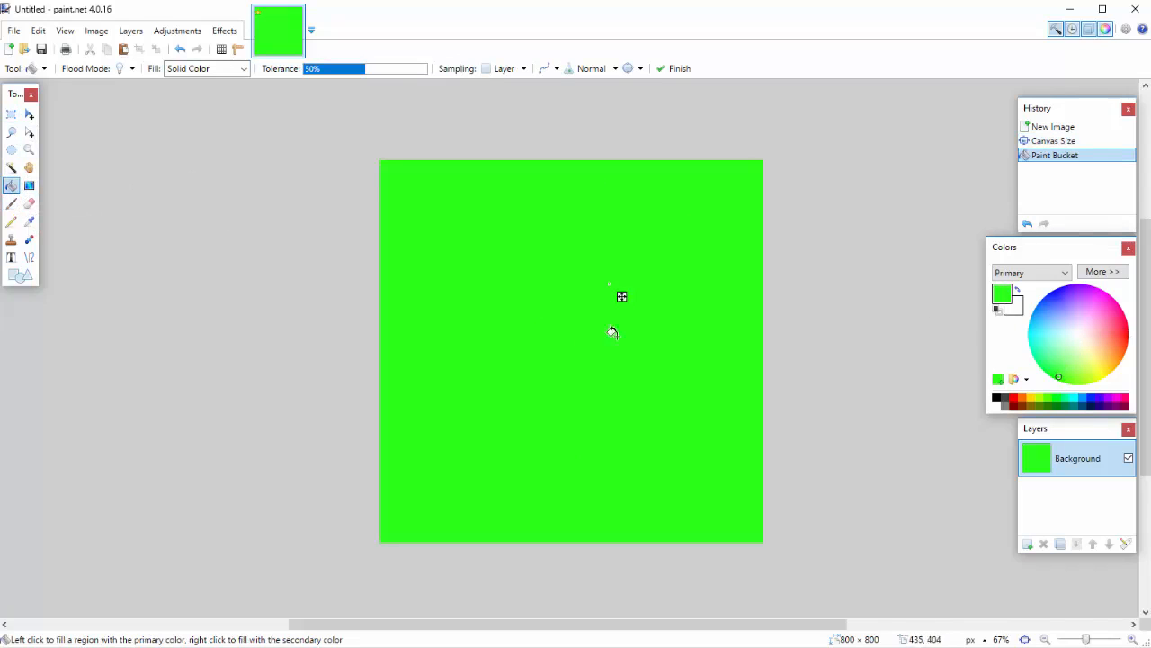
{"action": "left_click_drag", "start_coordinate": [620, 297], "coordinate": [583, 334]}
{"action": "left_click_drag", "start_coordinate": [1059, 379], "coordinate": [1044, 344]}
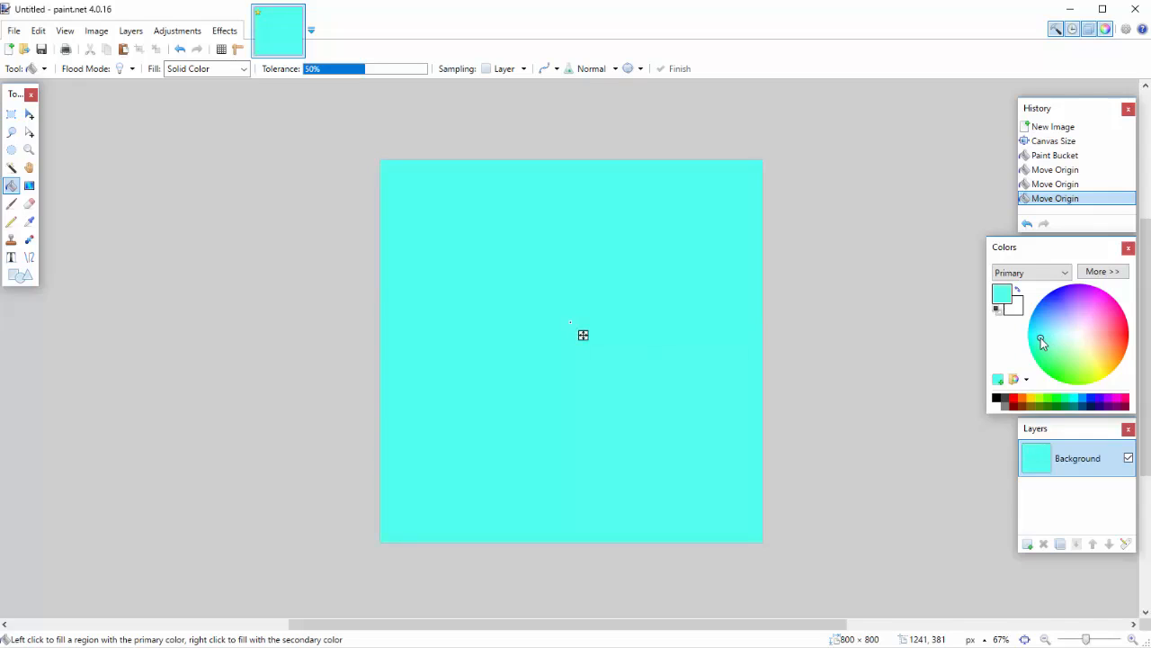
{"action": "left_click_drag", "start_coordinate": [1038, 338], "coordinate": [1038, 335]}
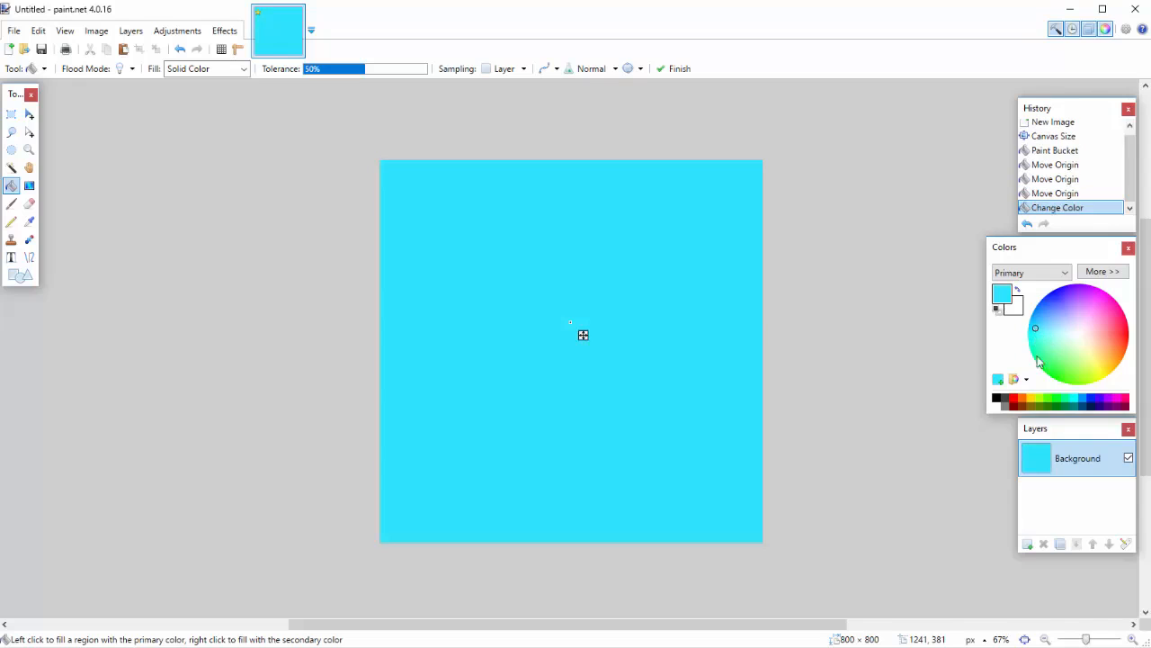
Add a new layer and draw a square selection about 770 × 770 pixels, inset about 14 pixels from the canvas's upper-left corner.
{"action": "left_click", "coordinate": [1027, 544]}
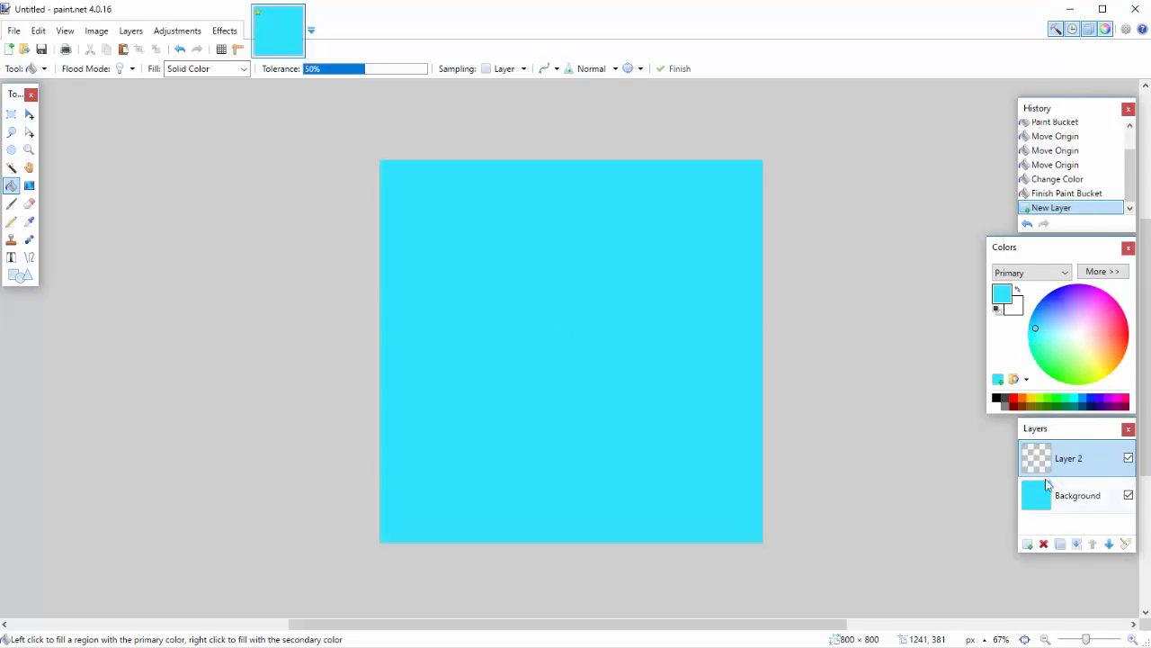
{"action": "key", "text": "t"}
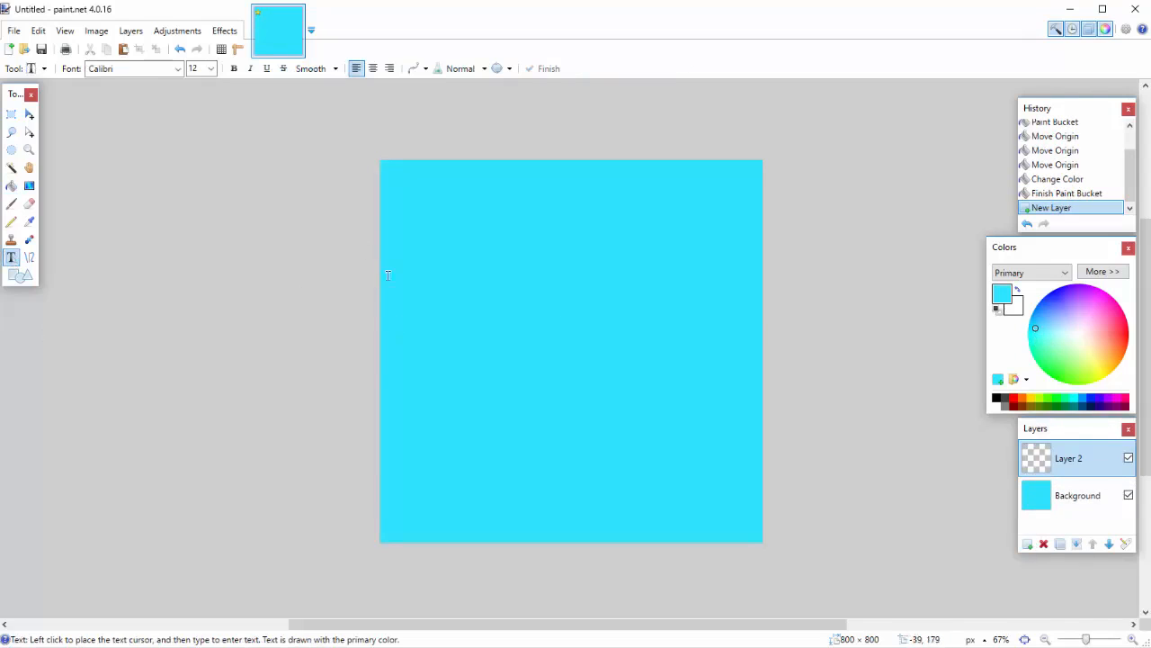
{"action": "left_click", "coordinate": [11, 116]}
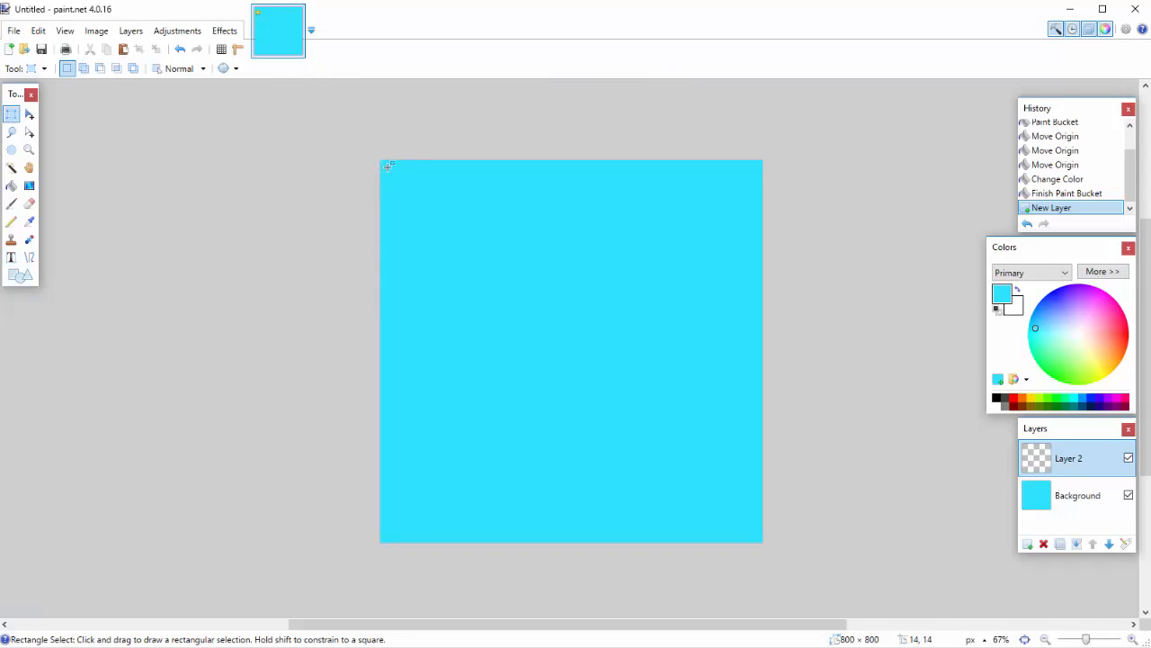
{"action": "left_click_drag", "start_coordinate": [387, 166], "coordinate": [755, 535]}
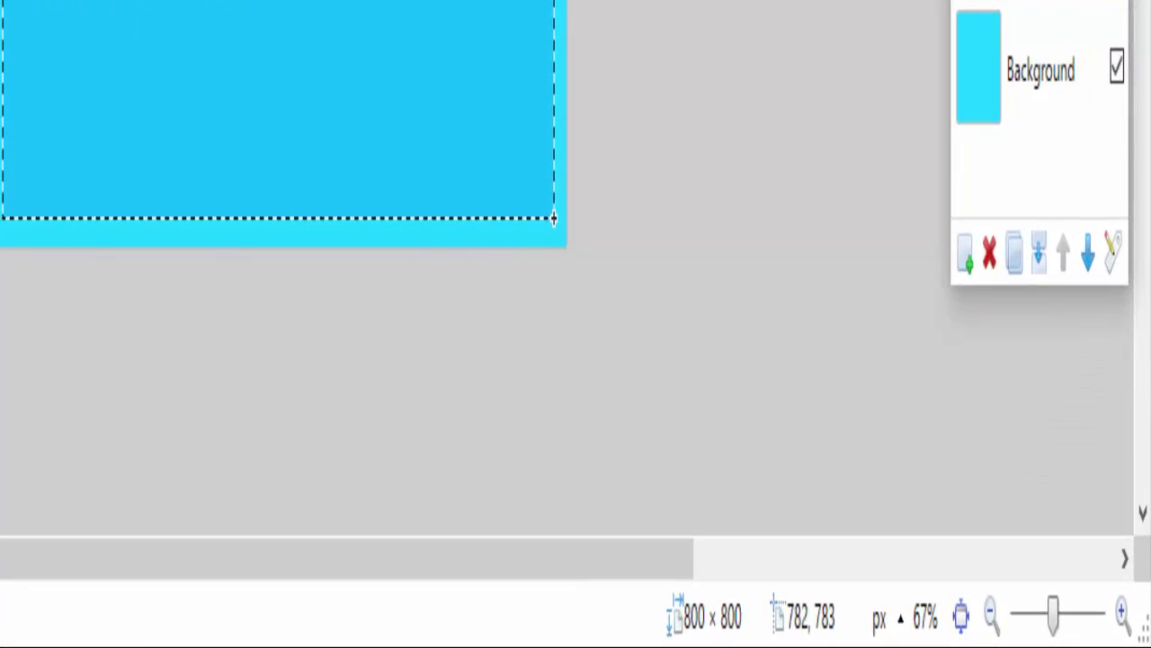
{"action": "mouse_move", "coordinate": [554, 216]}
{"action": "left_mouse_down"}
{"action": "mouse_move", "coordinate": [540, 45]}
{"action": "mouse_move", "coordinate": [563, 133]}
{"action": "mouse_move", "coordinate": [540, 125]}
{"action": "mouse_move", "coordinate": [553, 216]}
{"action": "left_mouse_up"}
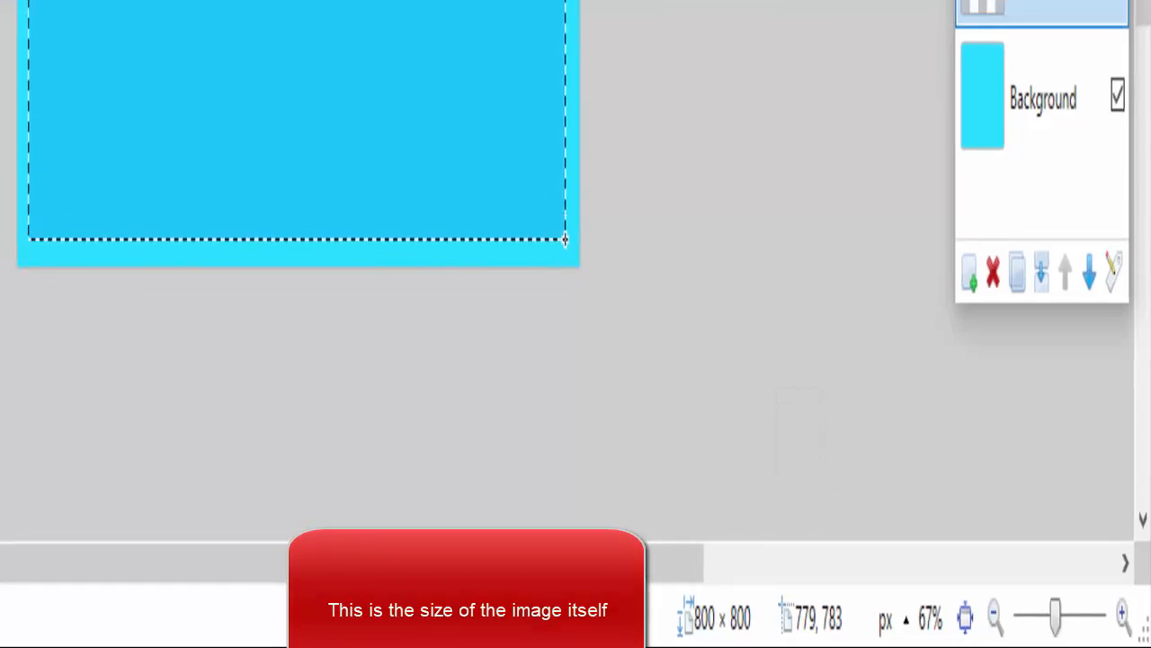
{"action": "key", "text": "ctrl+shift+n"}
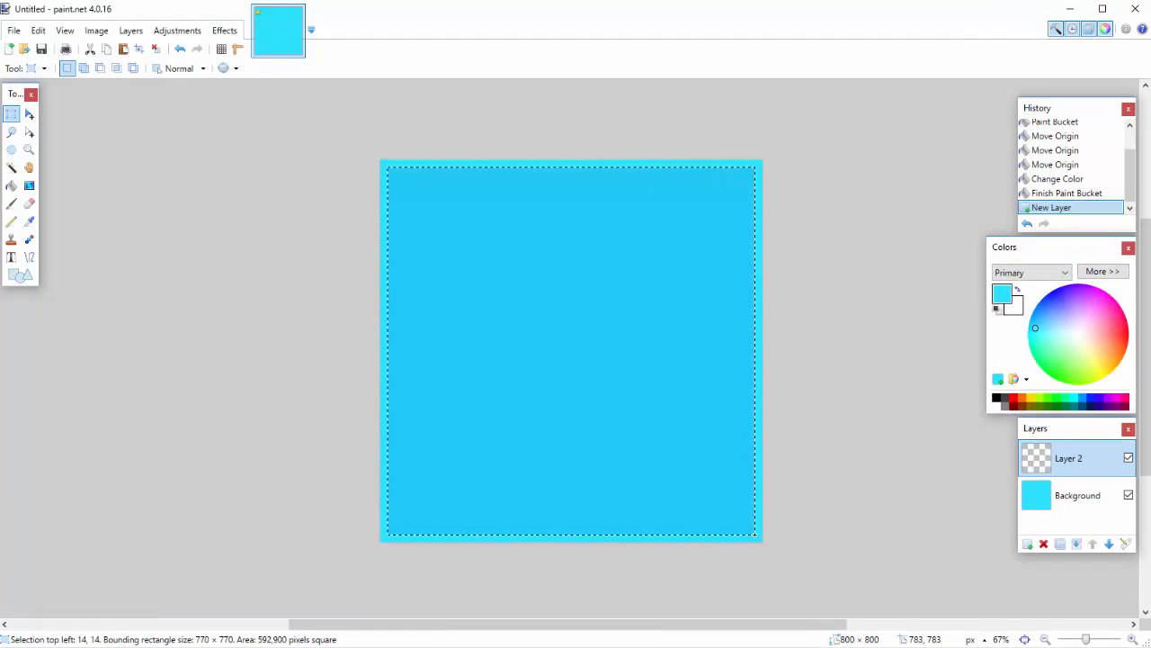
{"action": "left_click_drag", "start_coordinate": [754, 535], "coordinate": [755, 534]}
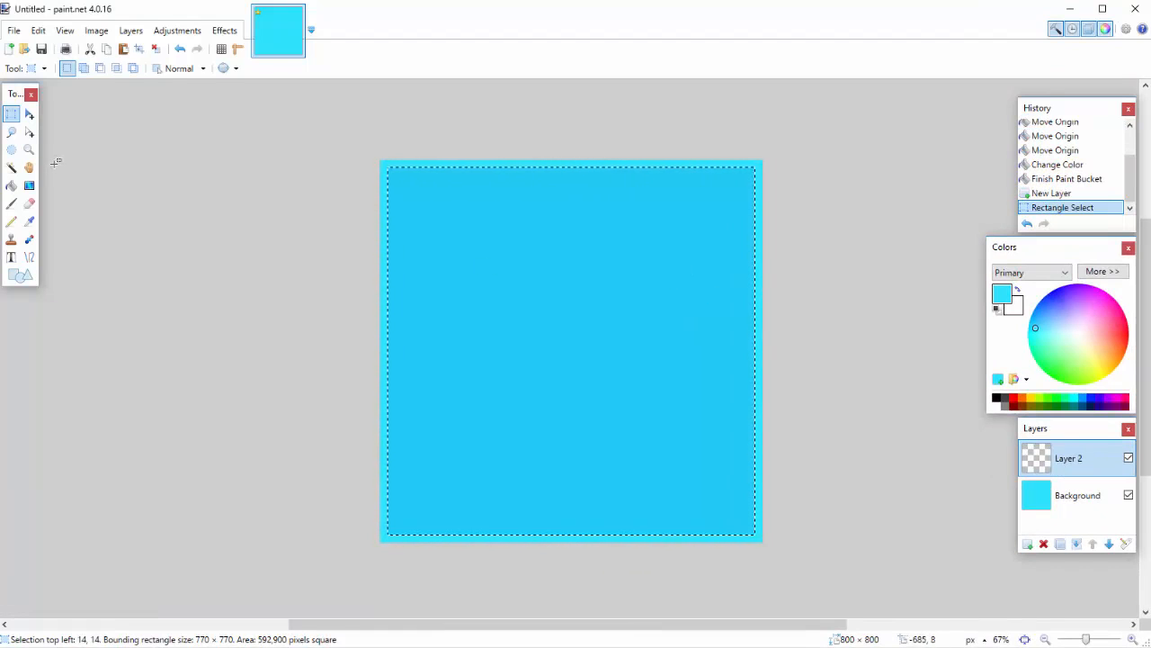
Fill the square selection on the new layer with bright pink and deselect it.
{"action": "left_click", "coordinate": [11, 185]}
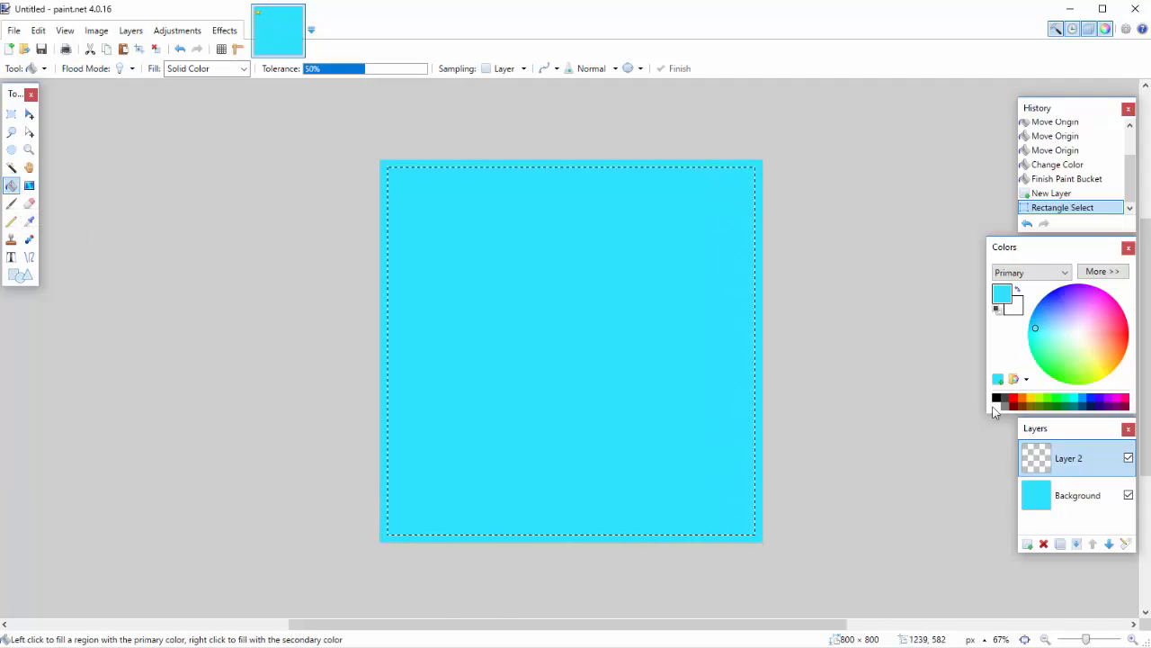
{"action": "left_click_drag", "start_coordinate": [1091, 335], "coordinate": [1105, 311]}
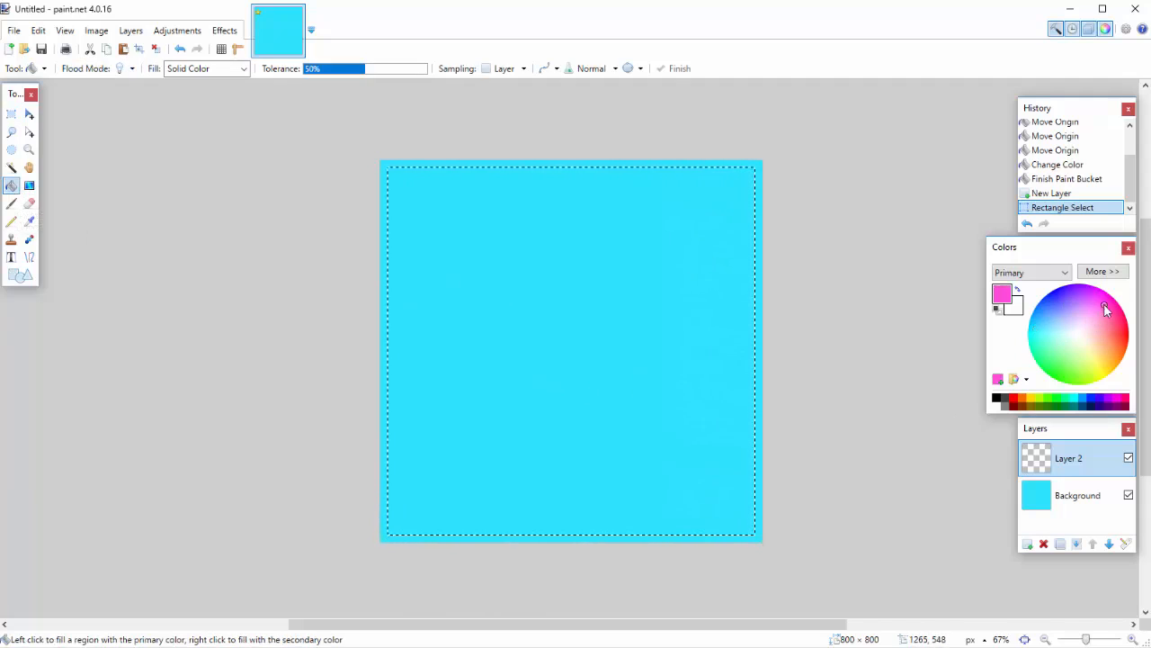
{"action": "left_click", "coordinate": [507, 252]}
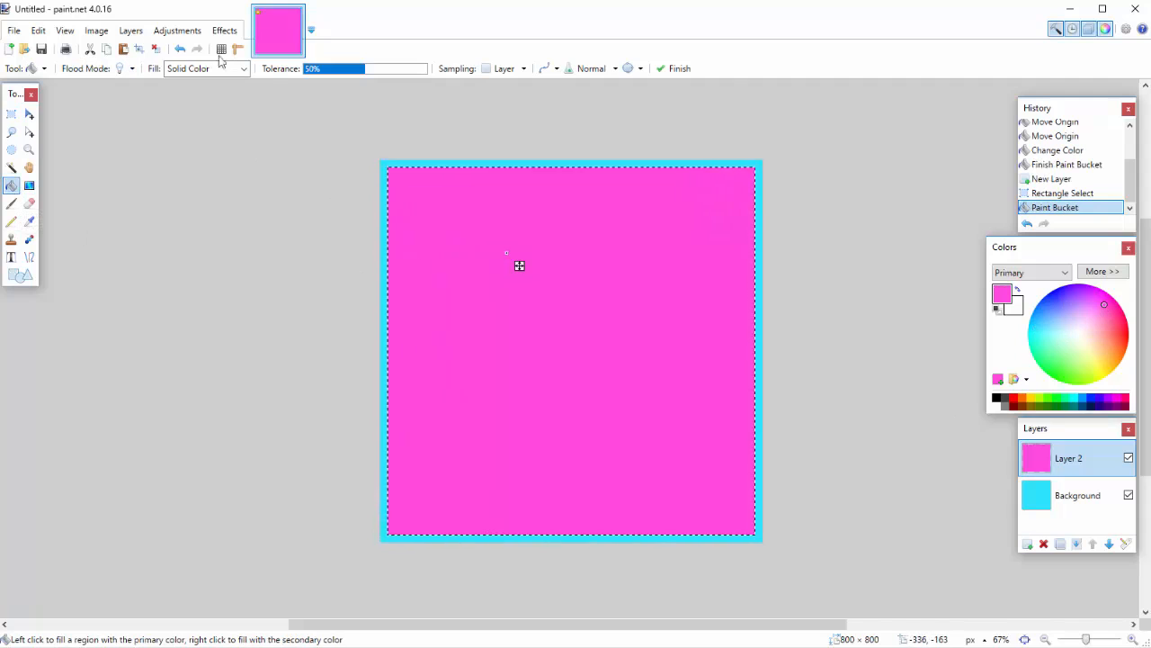
{"action": "left_click", "coordinate": [156, 49]}
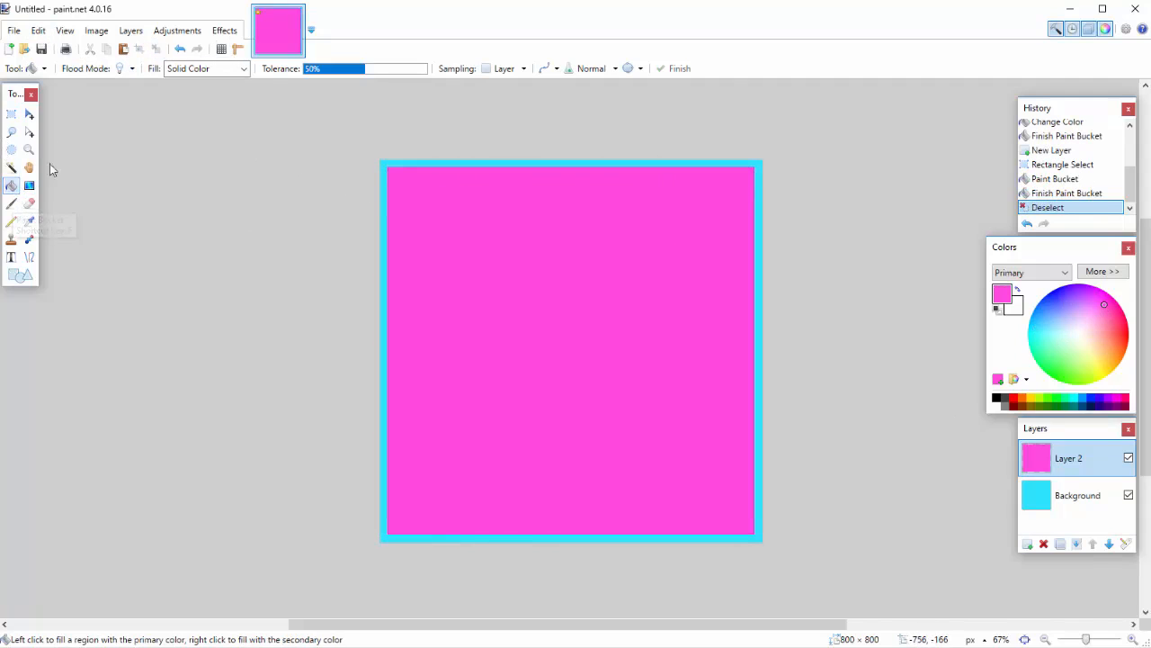
Fill the margin around the pink square with black and erase the pink interior using a Magic Wand selection.
{"action": "left_click", "coordinate": [996, 398]}
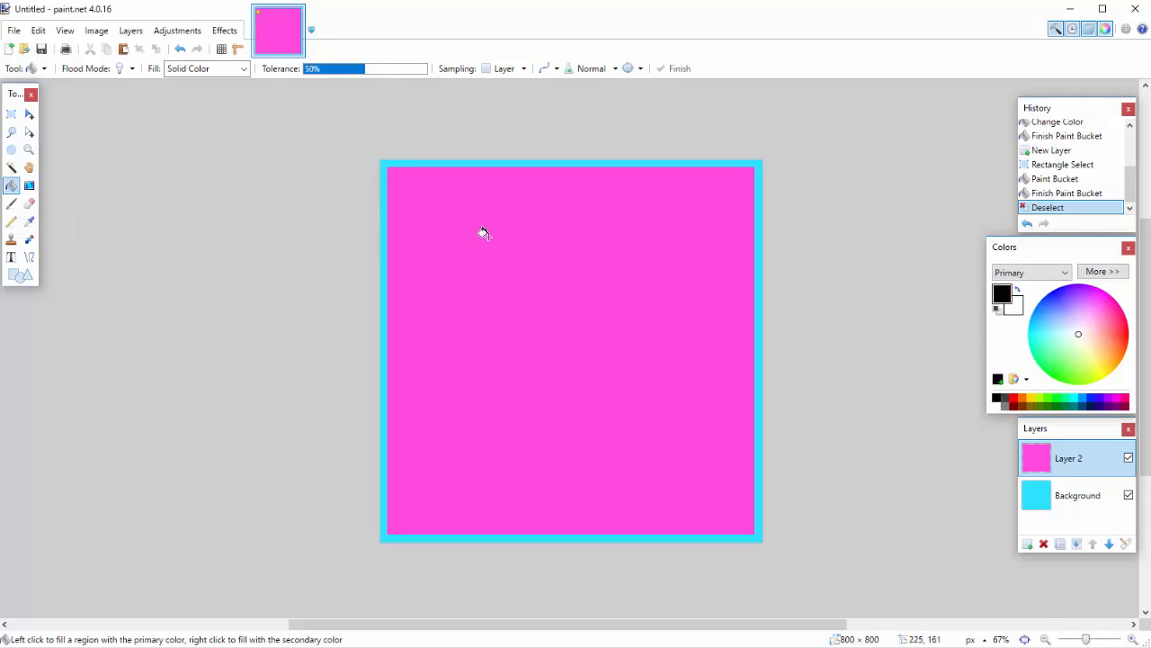
{"action": "left_click", "coordinate": [382, 215]}
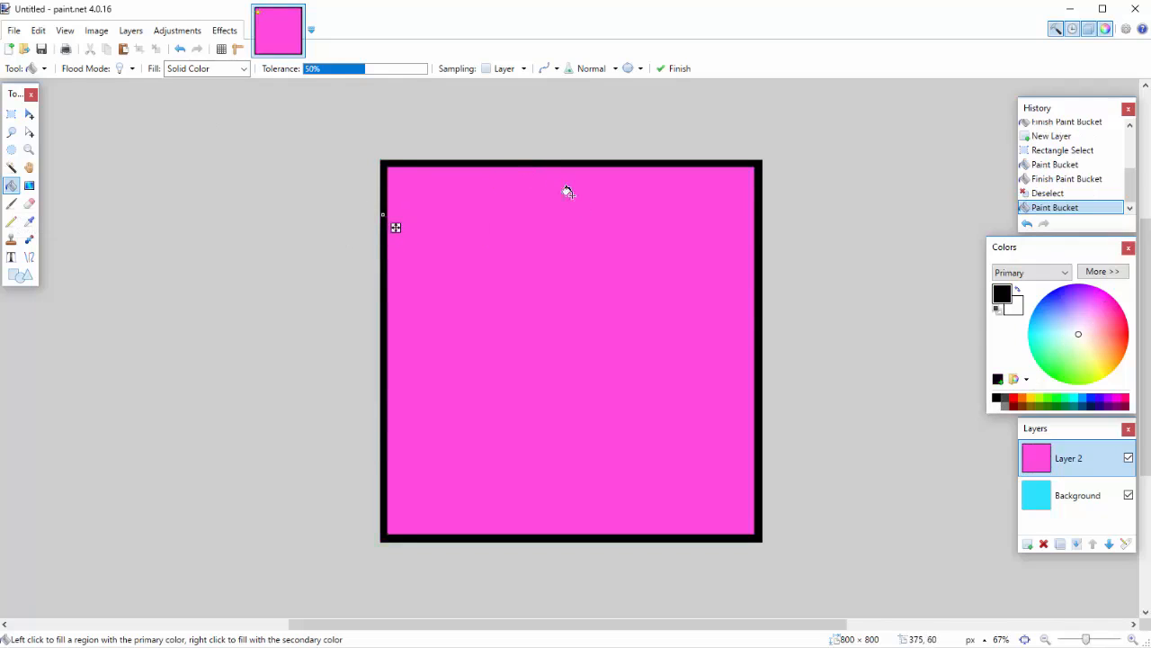
{"action": "left_click", "coordinate": [11, 167]}
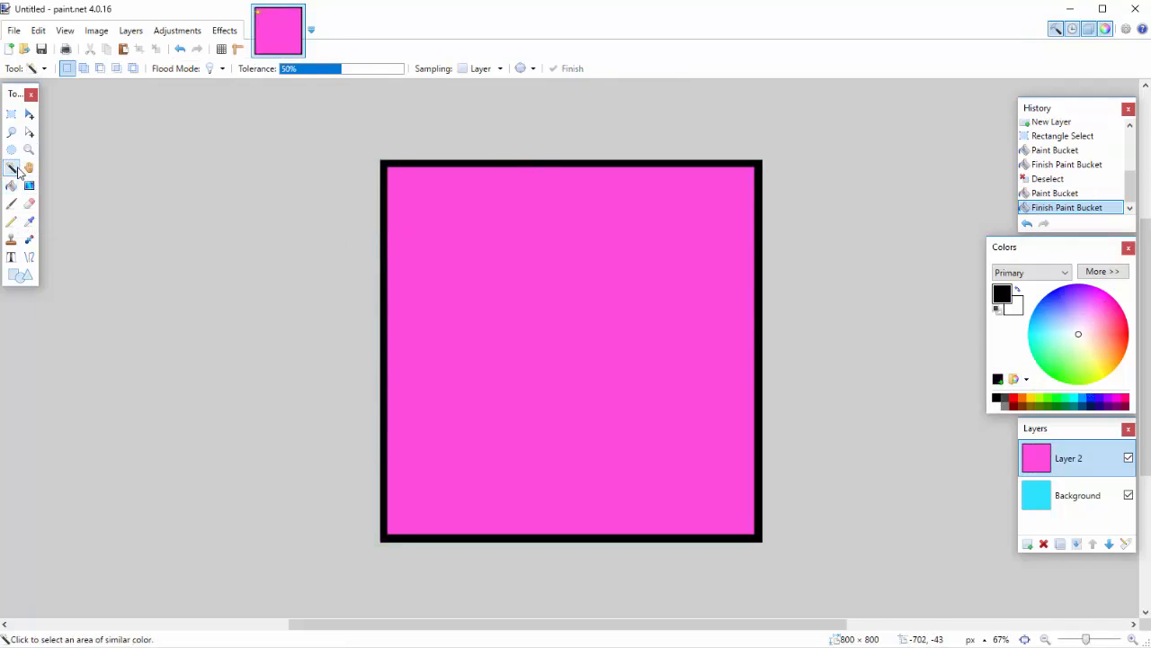
{"action": "left_click", "coordinate": [535, 350]}
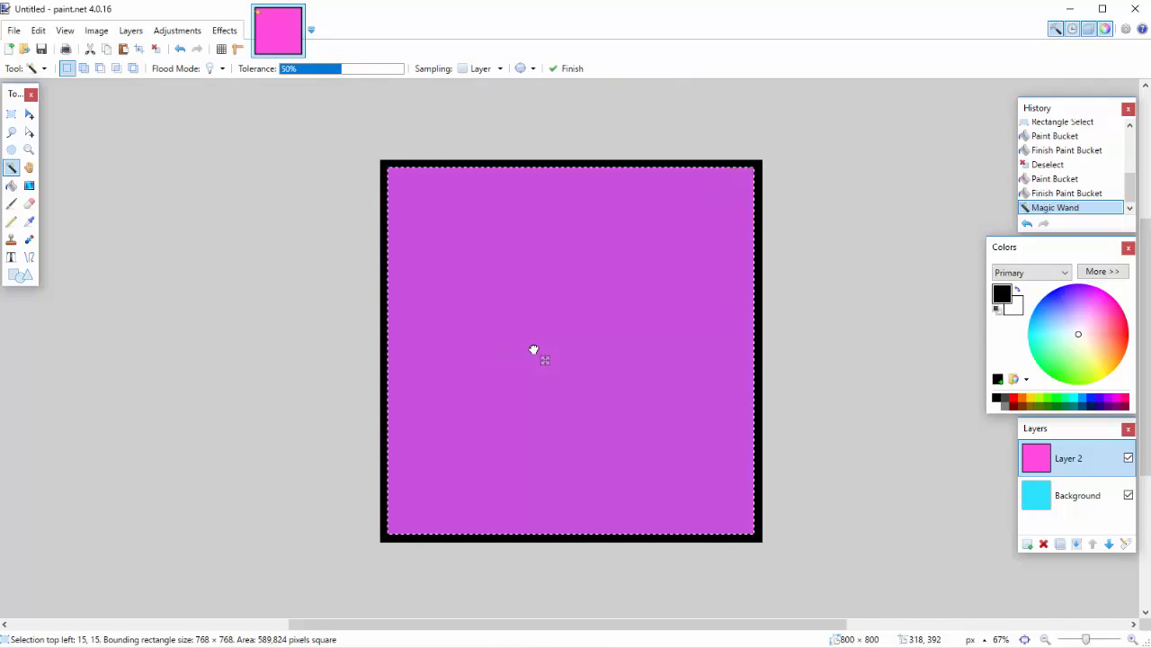
{"action": "key", "text": "Delete"}
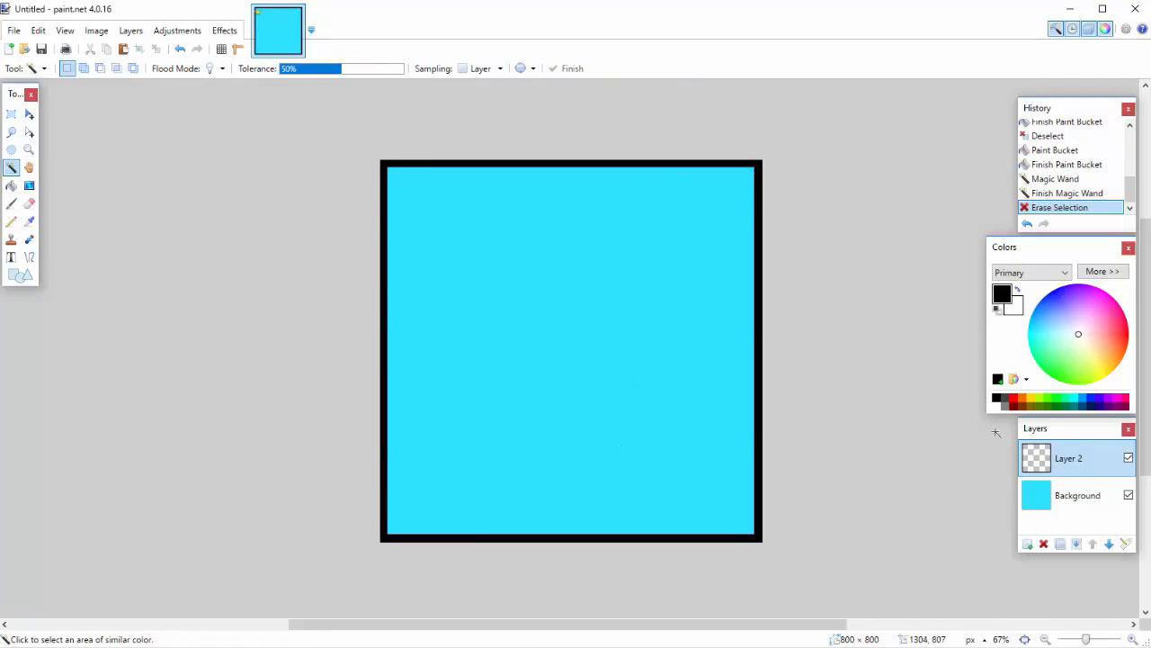
Add another new layer and start a text on it inside the black frame with the font size set to 144.
{"action": "left_click", "coordinate": [1028, 544]}
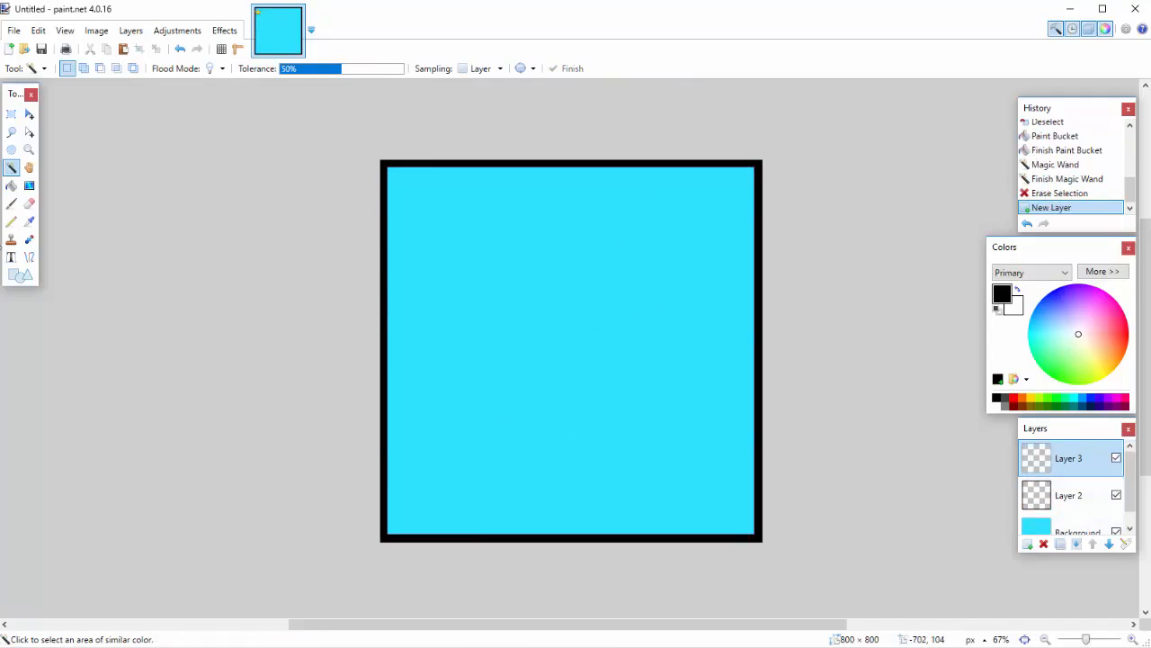
{"action": "left_click", "coordinate": [12, 257]}
{"action": "left_click", "coordinate": [427, 320]}
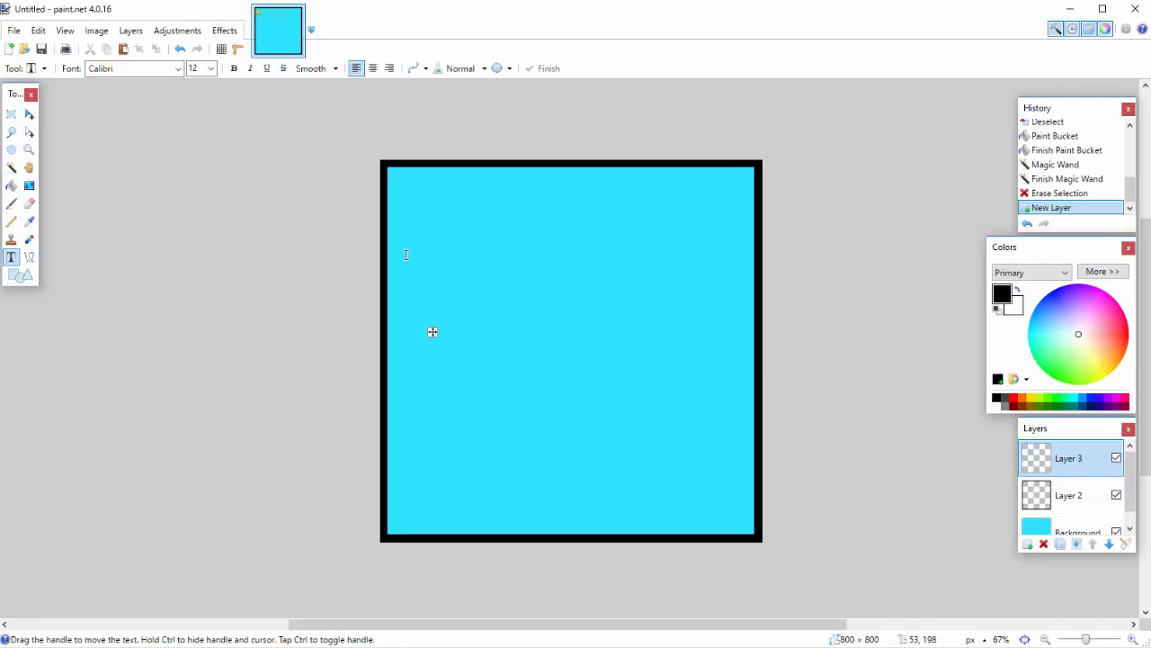
{"action": "left_click", "coordinate": [210, 68]}
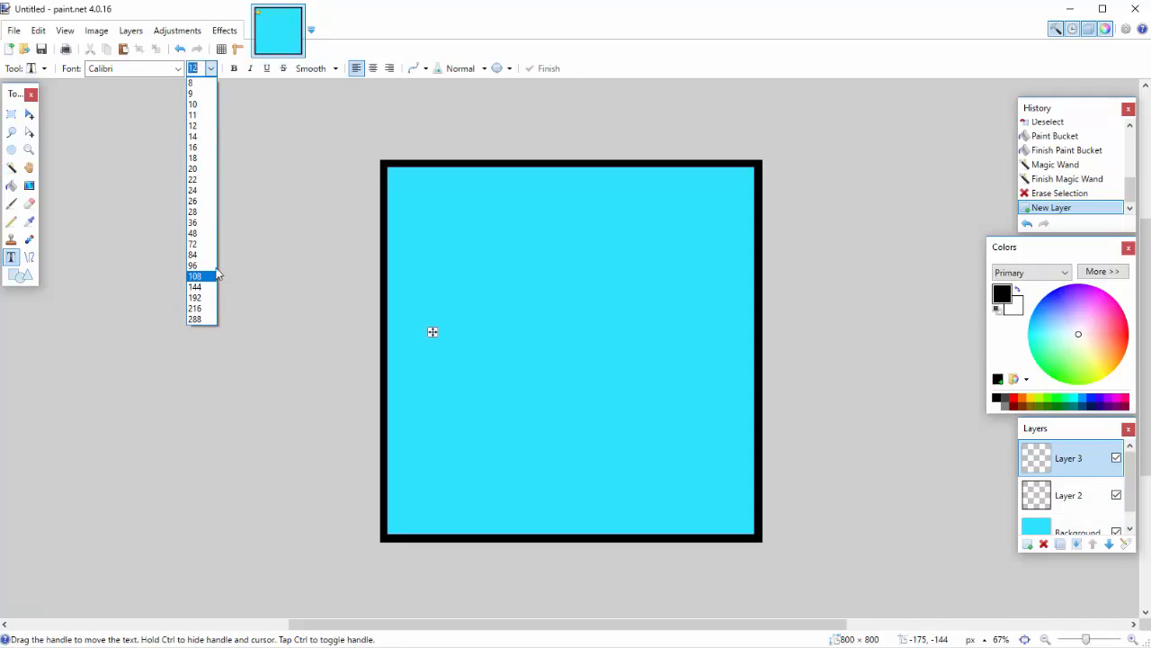
{"action": "left_click", "coordinate": [196, 276]}
{"action": "left_click", "coordinate": [211, 68]}
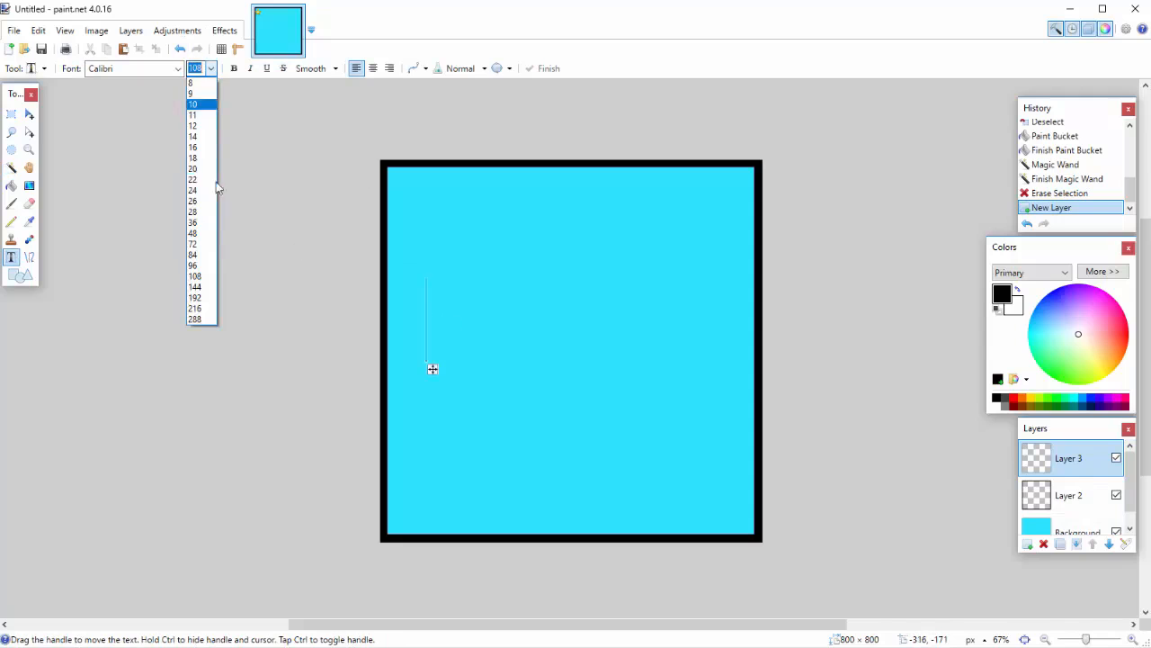
{"action": "left_click", "coordinate": [209, 300]}
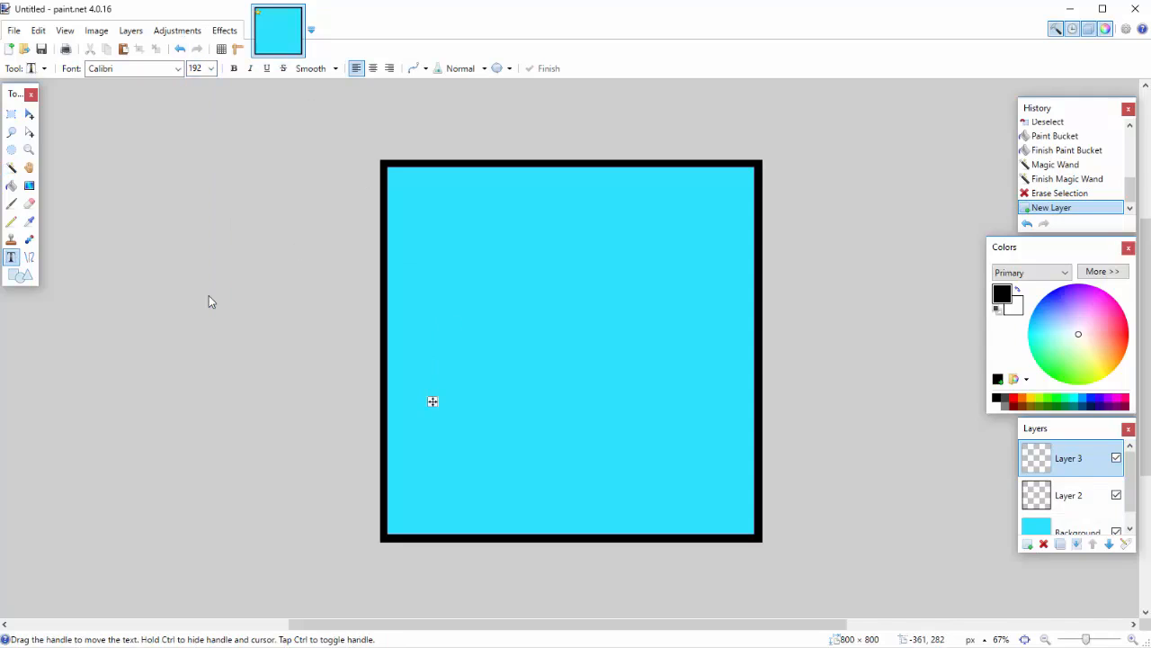
{"action": "left_click", "coordinate": [212, 71]}
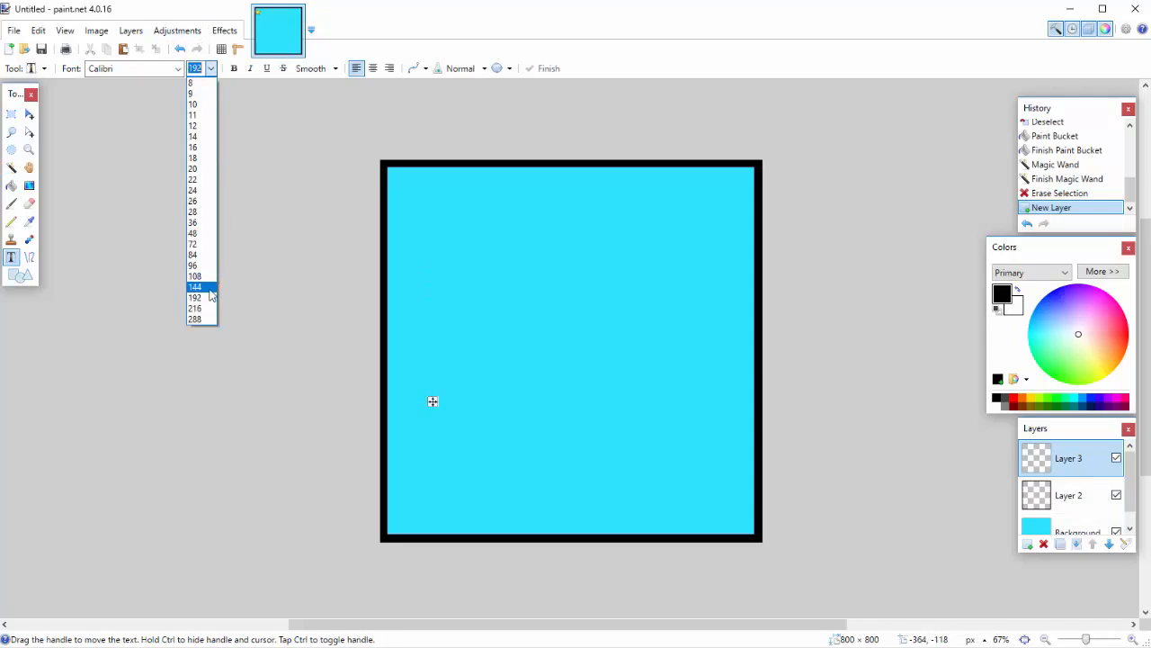
{"action": "left_click", "coordinate": [210, 288]}
Enter the text "Tech 15" inside the black frame.
{"action": "type", "text": "Tech"}
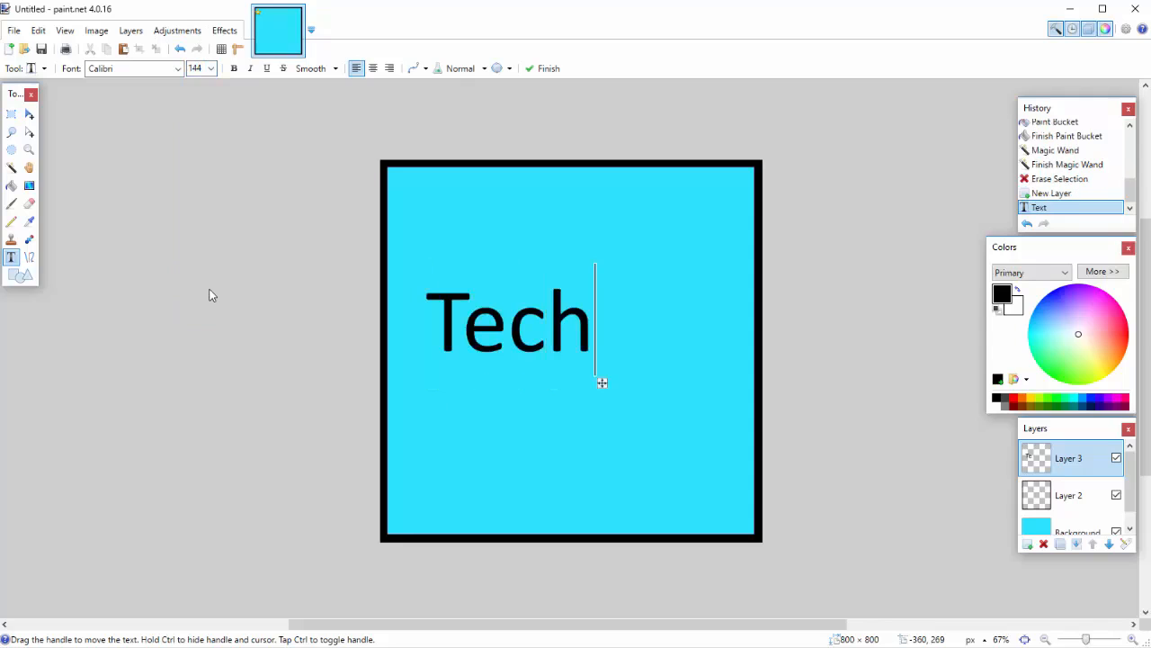
{"action": "key", "text": "BackSpace"}
{"action": "key", "text": "BackSpace"}
{"action": "type", "text": "15"}
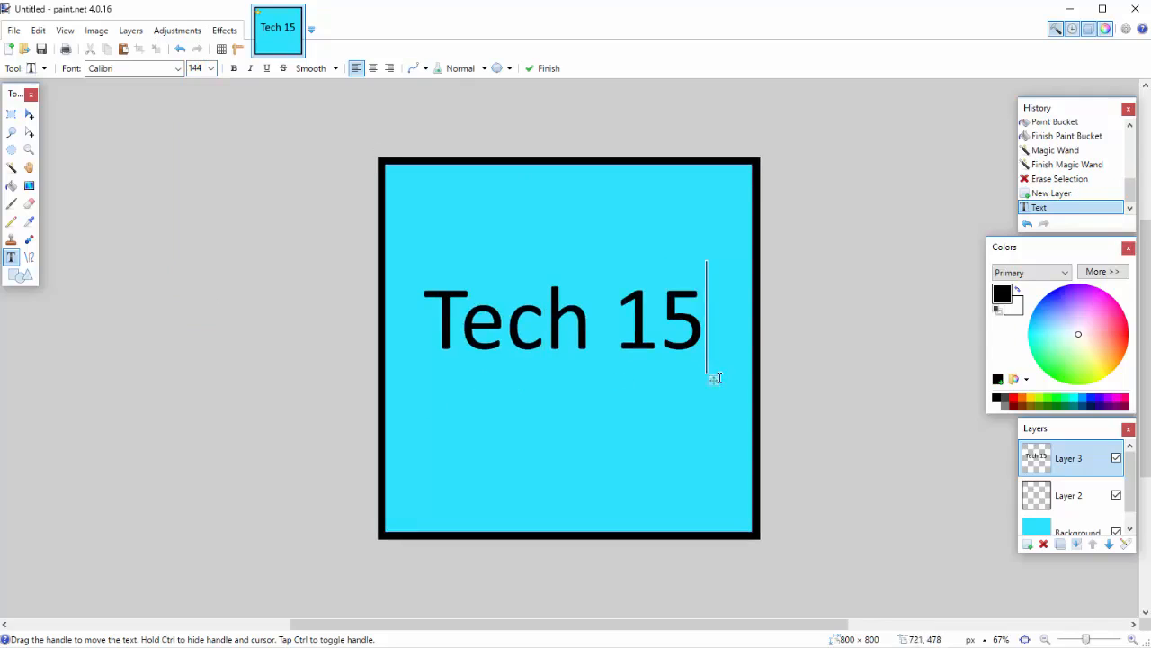
Set the font size of "Tech 15" to 192 and move the text so it spans the width inside the frame.
{"action": "left_click", "coordinate": [211, 70]}
{"action": "left_click", "coordinate": [200, 297]}
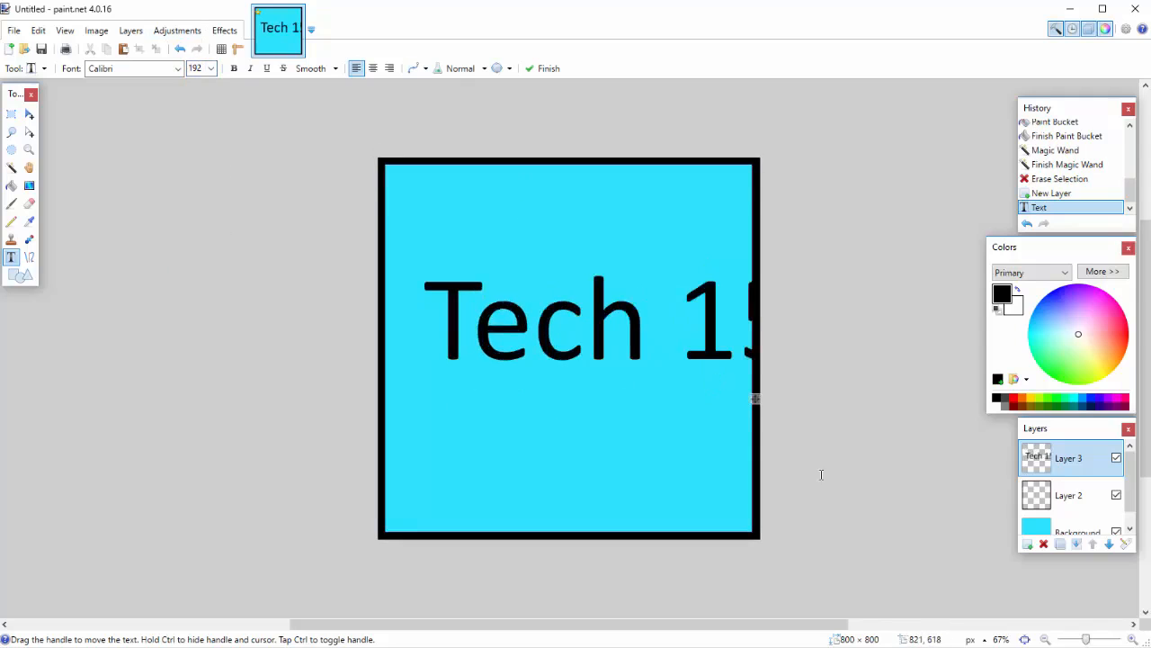
{"action": "left_click_drag", "start_coordinate": [754, 400], "coordinate": [711, 406]}
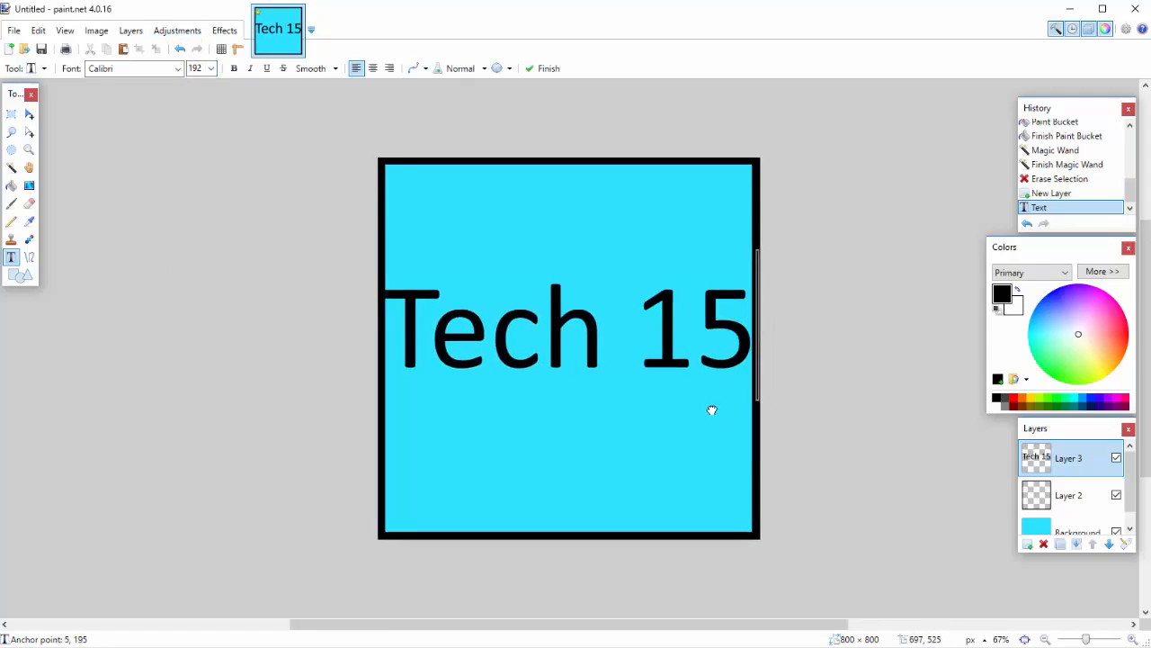
Set the font size of "Tech 15" to 183 and move the text clear of the black border.
{"action": "left_click", "coordinate": [198, 68]}
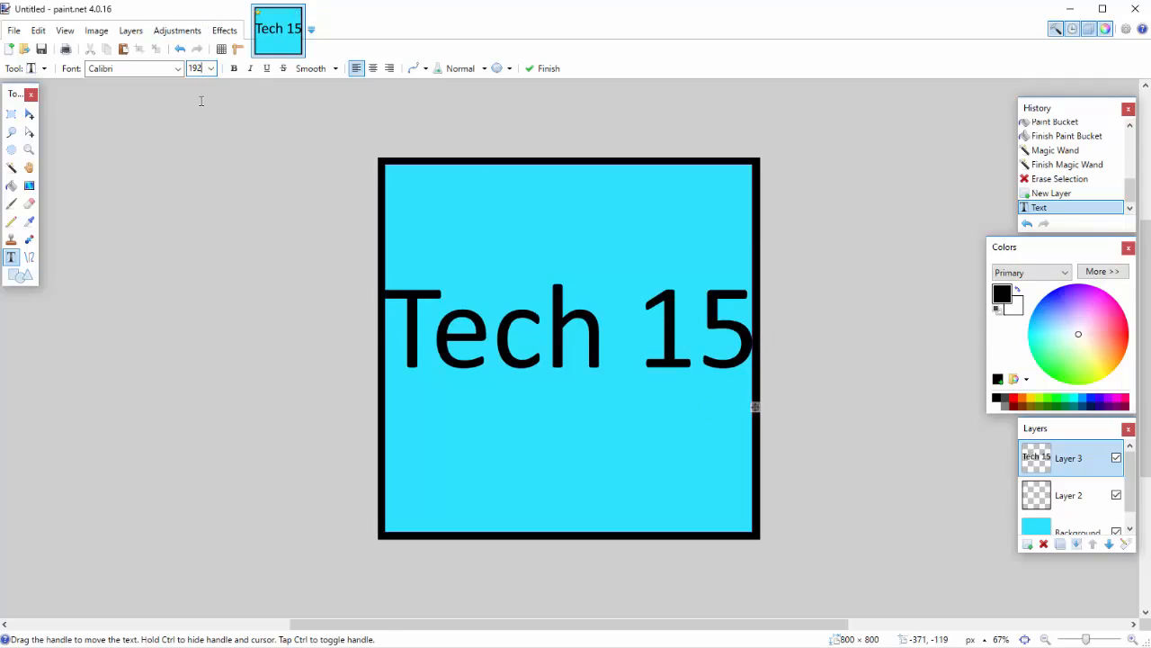
{"action": "type", "text": "1"}
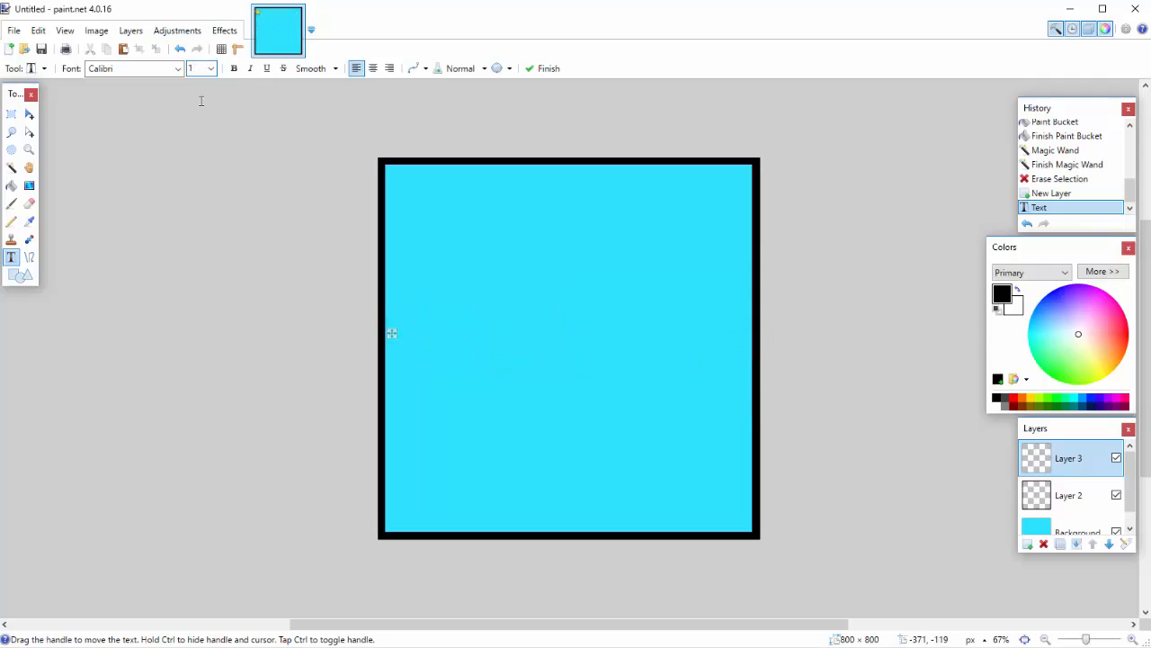
{"action": "type", "text": "87"}
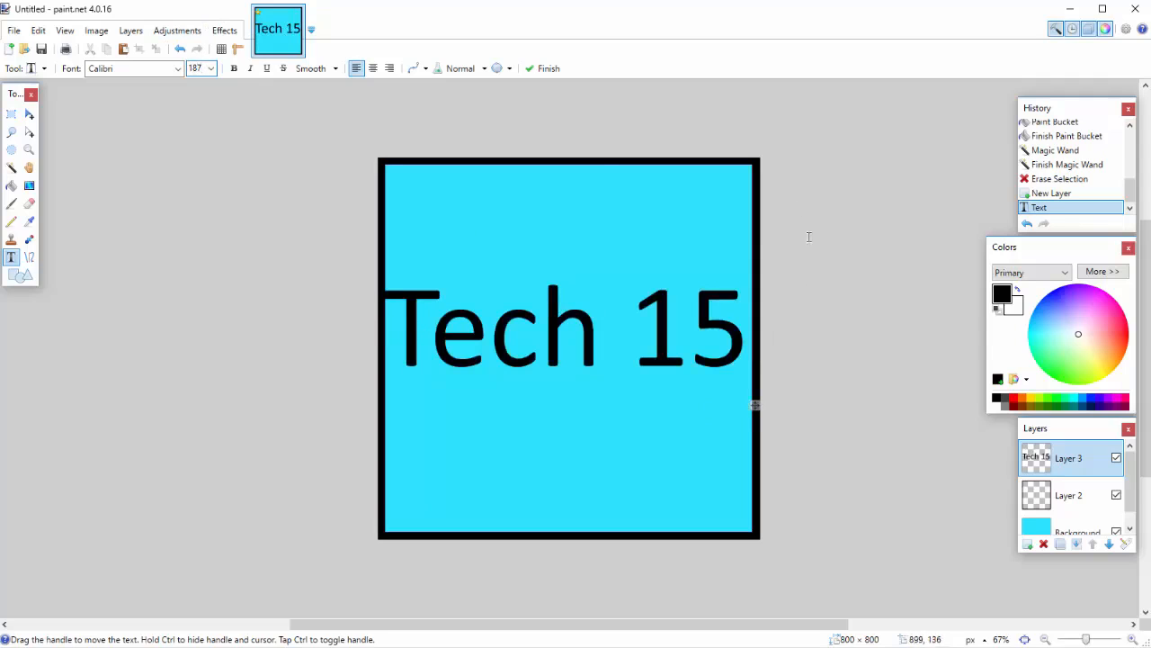
{"action": "key", "text": "BackSpace"}
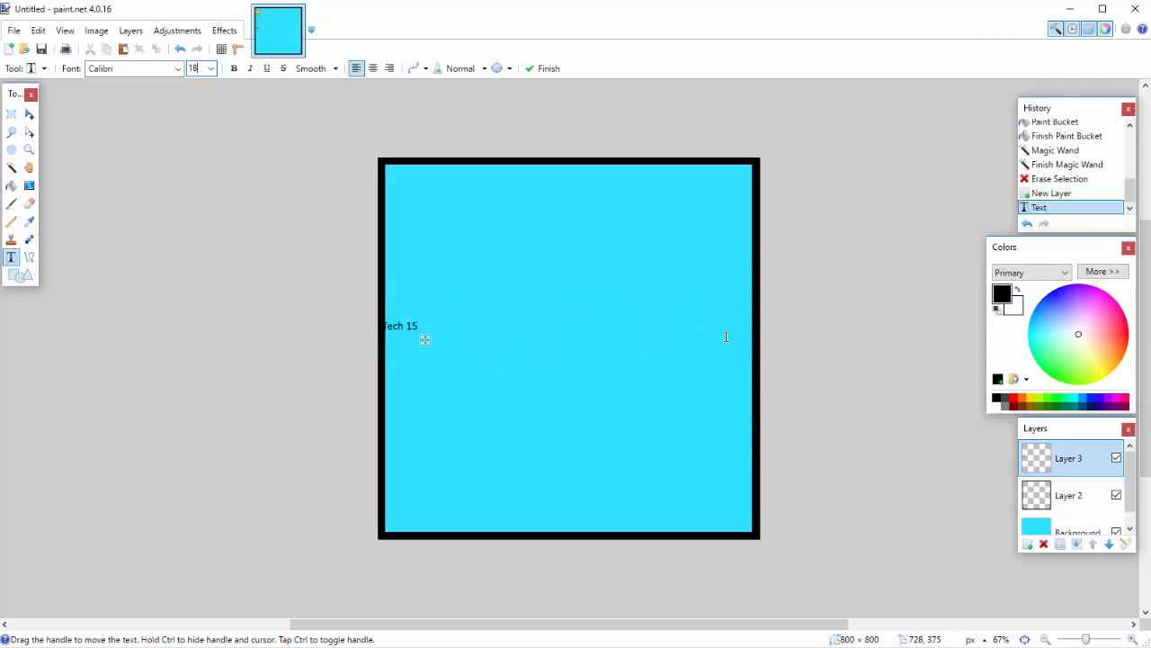
{"action": "type", "text": "3"}
{"action": "left_click_drag", "start_coordinate": [749, 404], "coordinate": [757, 415]}
Center the "Tech 15" text both horizontally and vertically on the canvas using Object Align.
{"action": "left_click", "coordinate": [224, 30]}
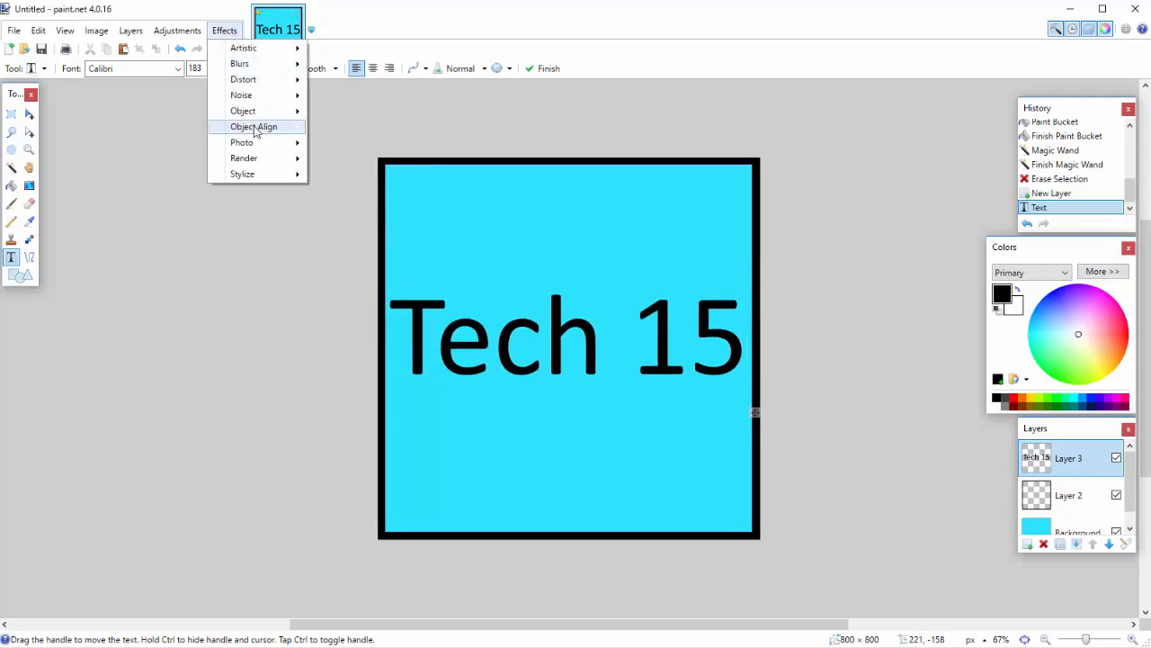
{"action": "mouse_move", "coordinate": [254, 127]}
{"action": "left_click", "coordinate": [342, 127]}
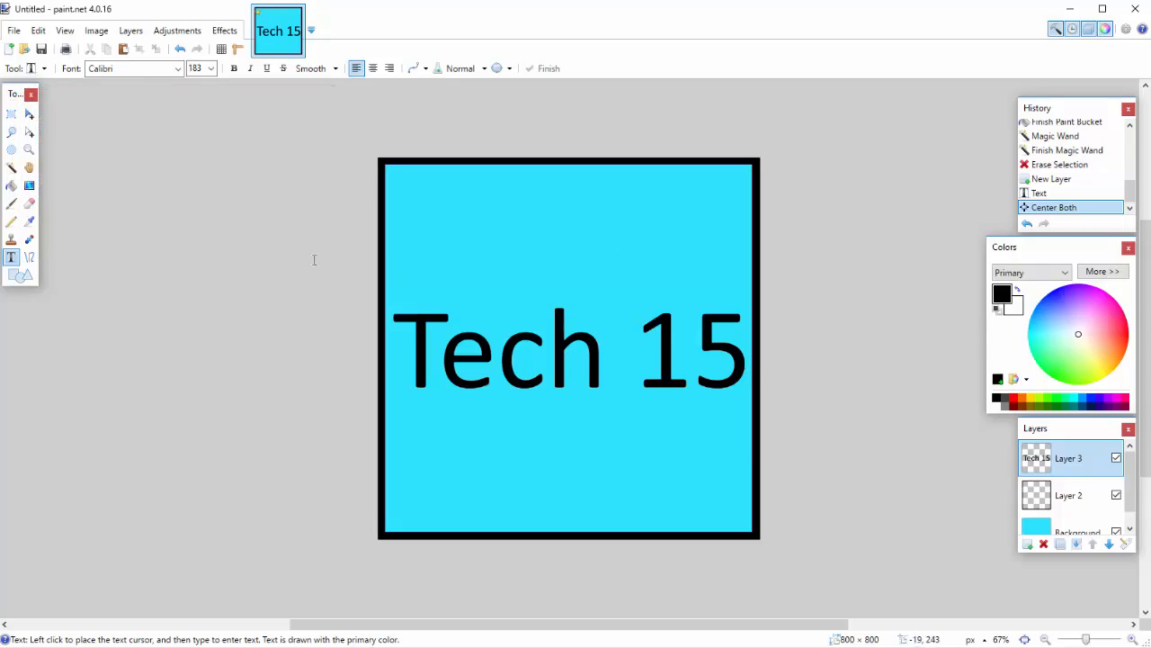
{"action": "left_click", "coordinate": [221, 33]}
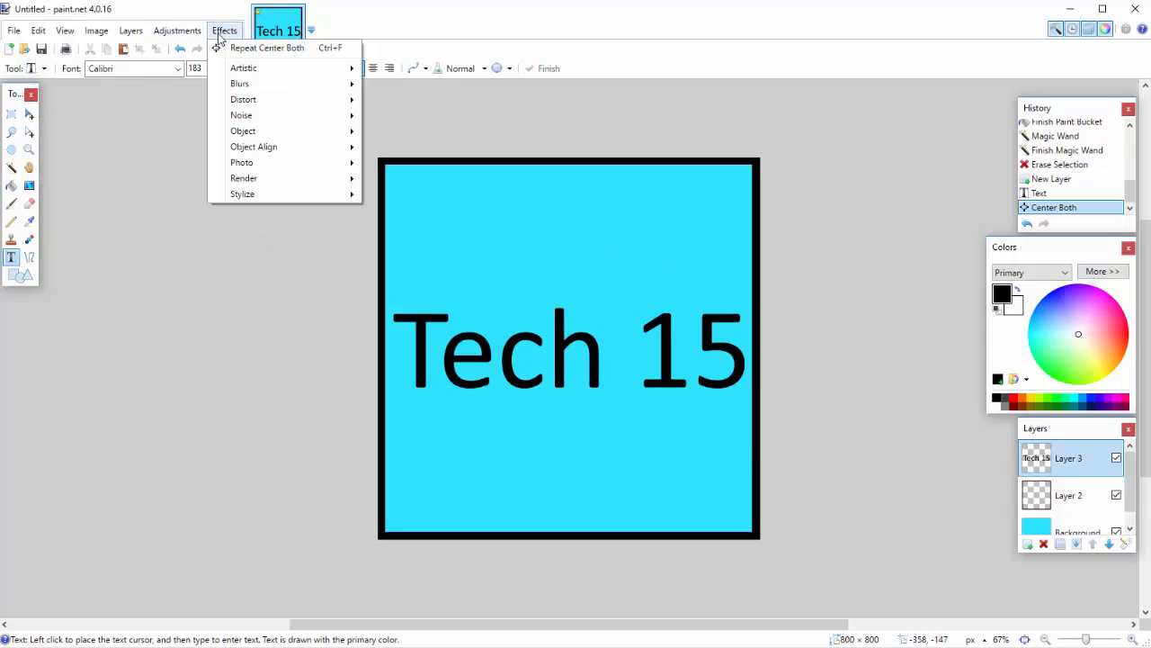
{"action": "left_click", "coordinate": [219, 36]}
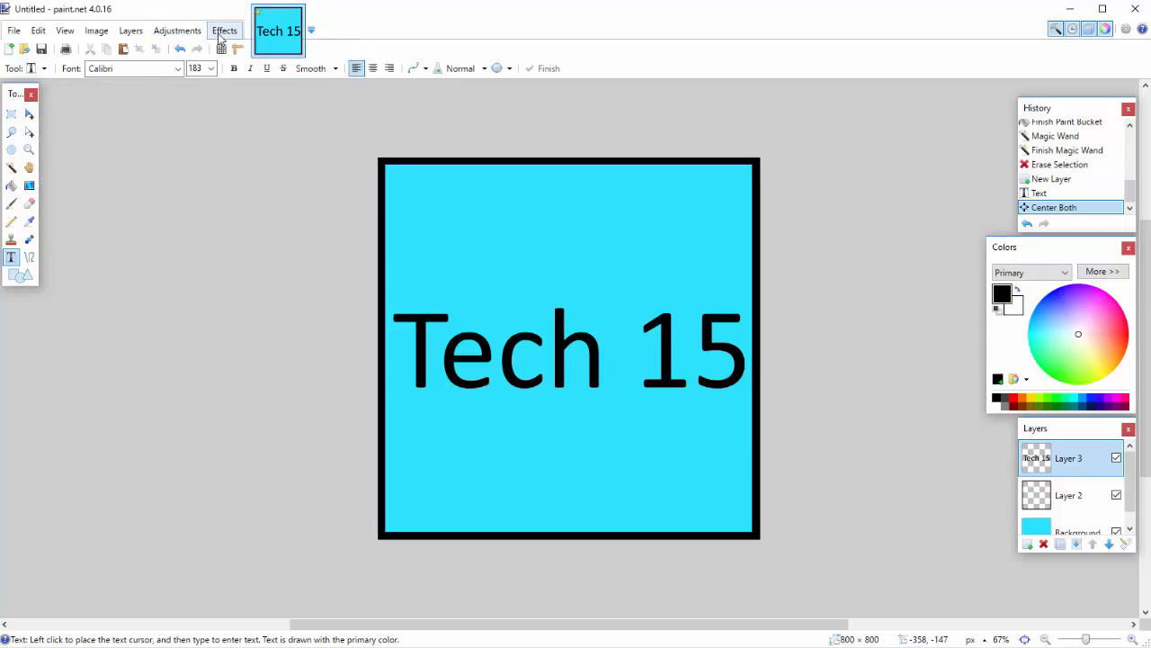
Choose DK More Or Less as the text font.
{"action": "left_click", "coordinate": [135, 68]}
{"action": "scroll", "coordinate": [187, 225], "scroll_direction": "down", "scroll_amount": 3}
{"action": "scroll", "coordinate": [187, 225], "scroll_direction": "down", "scroll_amount": 4}
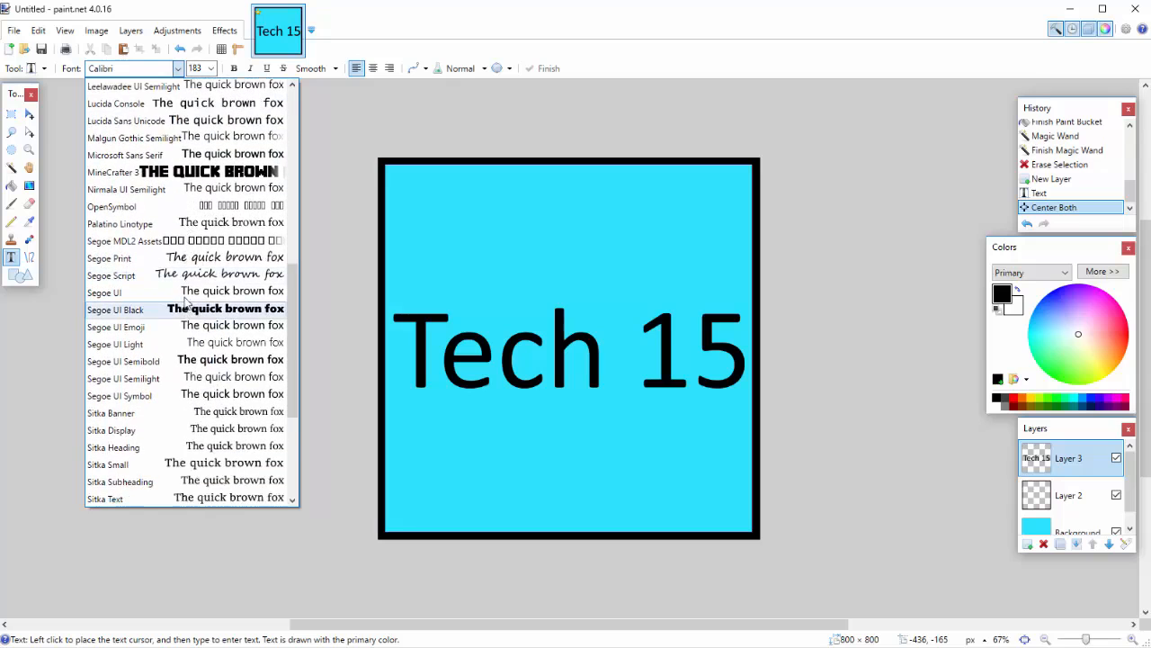
{"action": "scroll", "coordinate": [197, 252], "scroll_direction": "up", "scroll_amount": 5}
{"action": "scroll", "coordinate": [198, 255], "scroll_direction": "down", "scroll_amount": 1}
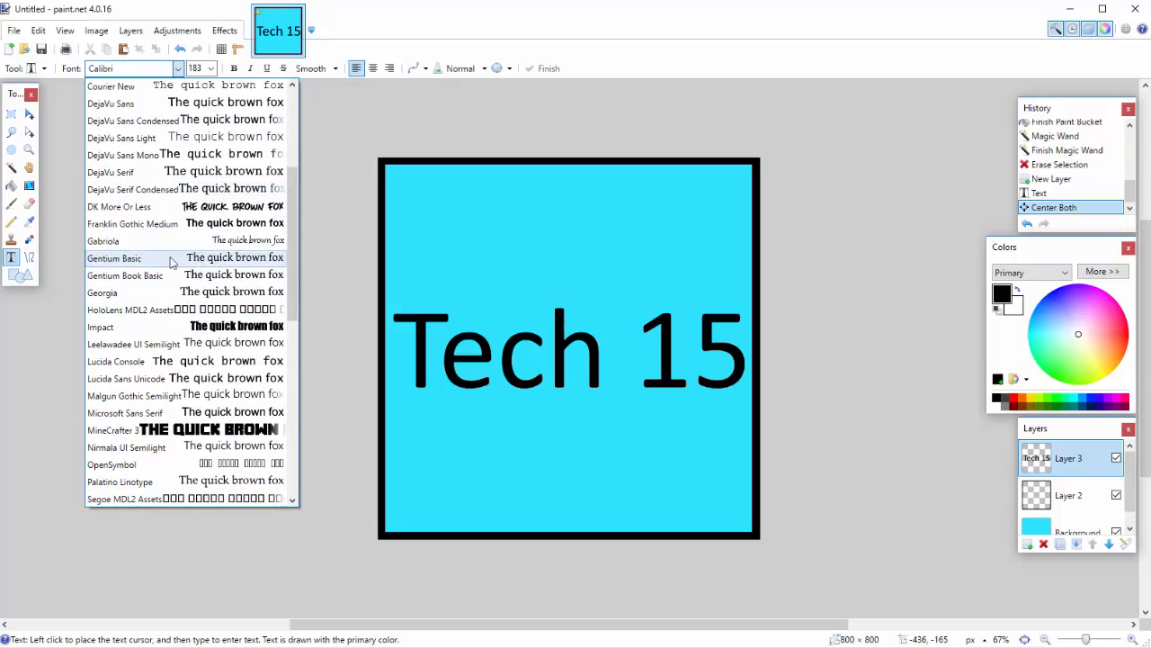
{"action": "left_click", "coordinate": [155, 209]}
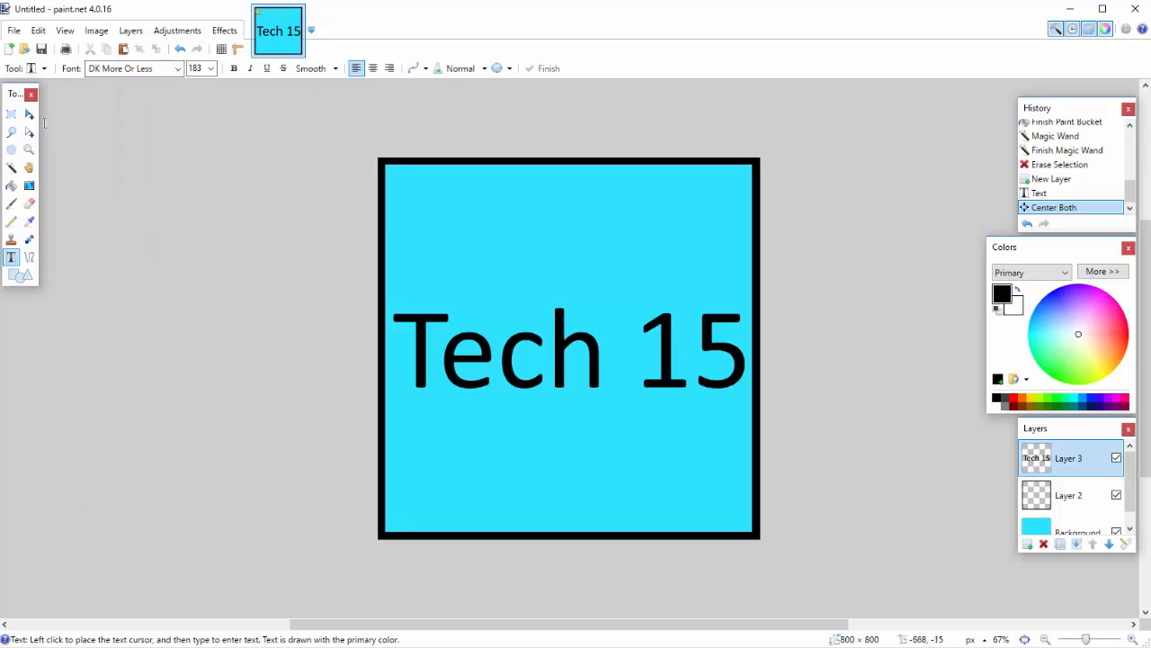
Undo the centering and the Calibri text, and enter "TECH 15" again in the new font.
{"action": "left_click", "coordinate": [1027, 223]}
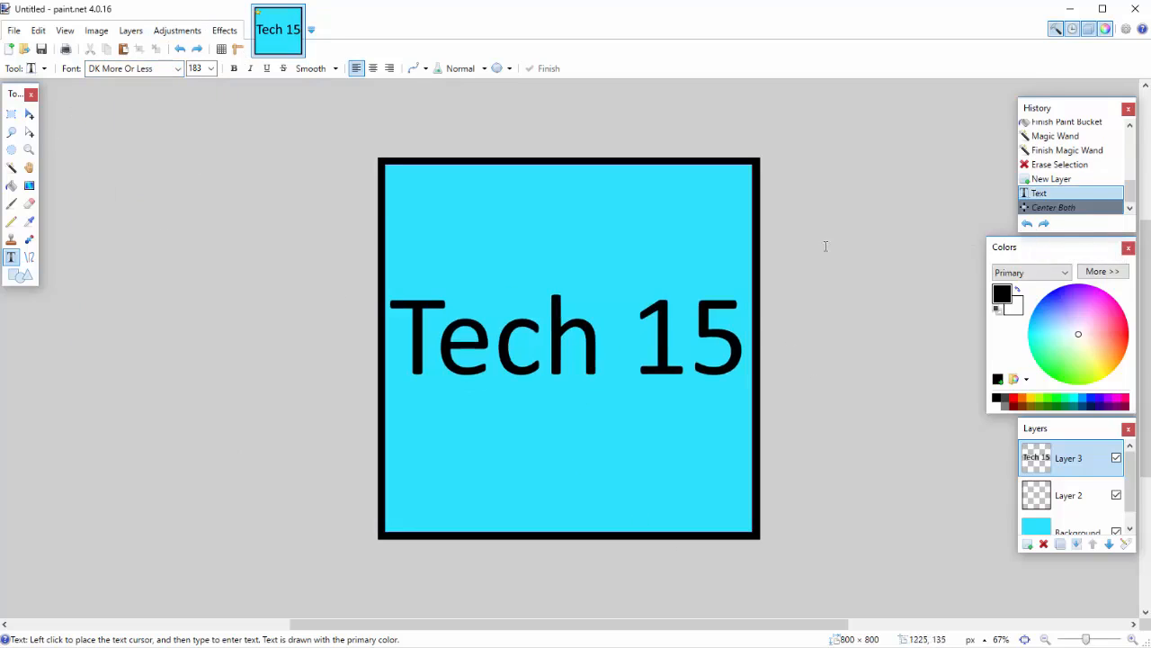
{"action": "left_click", "coordinate": [1028, 223]}
{"action": "left_click", "coordinate": [446, 323]}
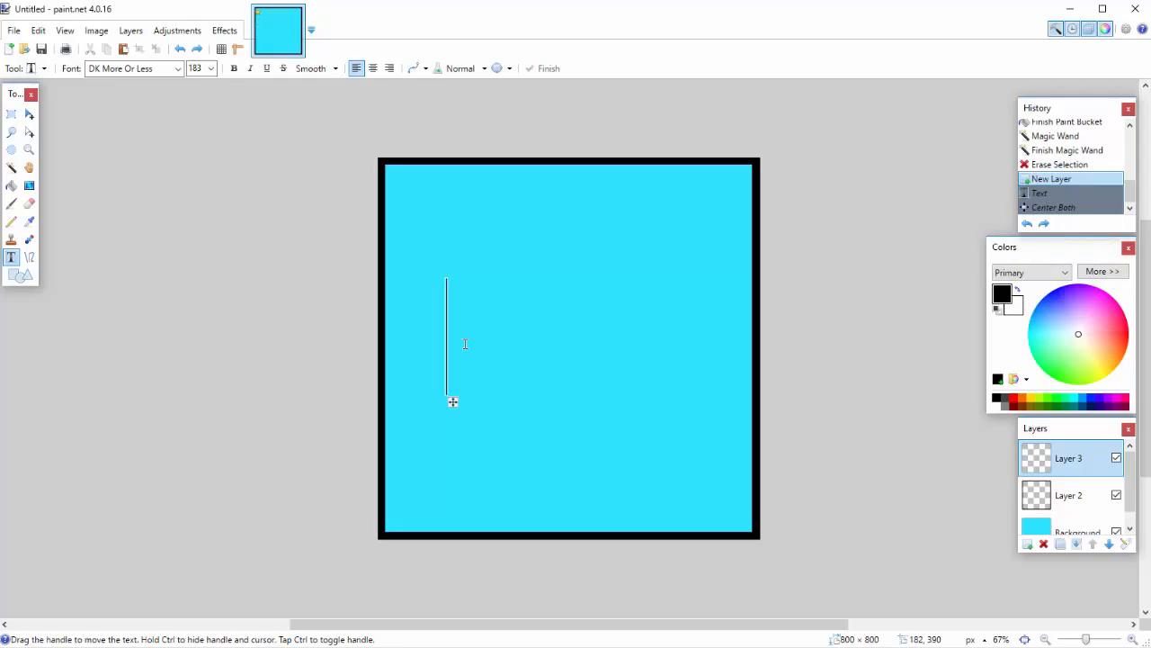
{"action": "type", "text": "TECH 15"}
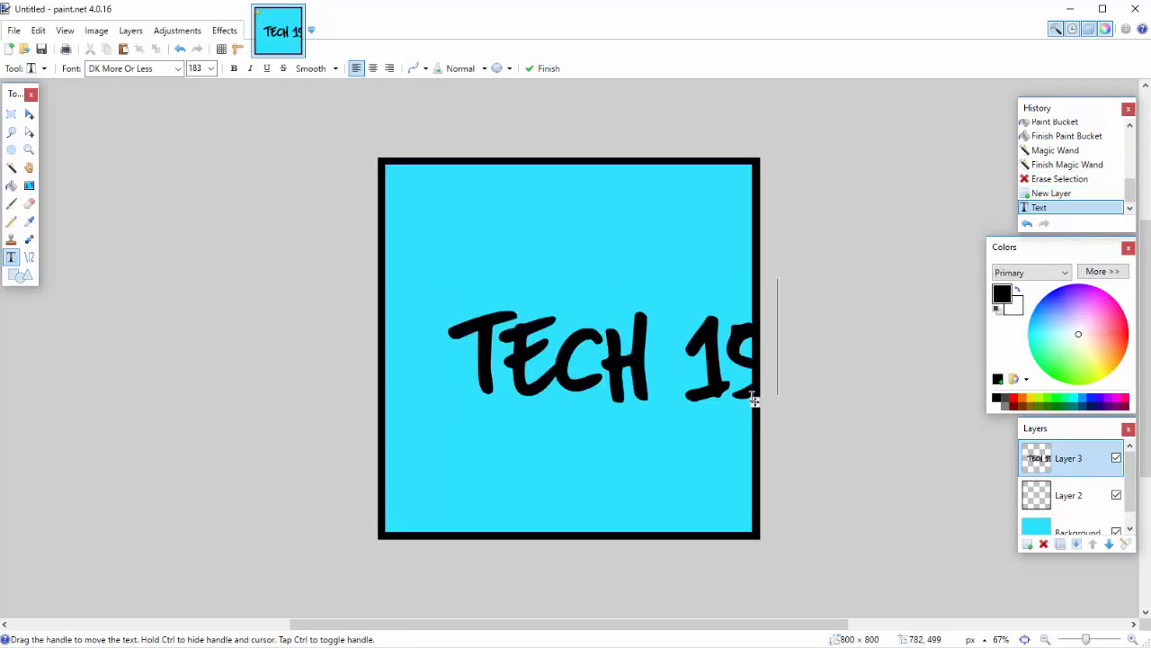
Move "TECH 15" fully inside the black frame and center it both ways on the canvas.
{"action": "left_click_drag", "start_coordinate": [755, 405], "coordinate": [724, 394]}
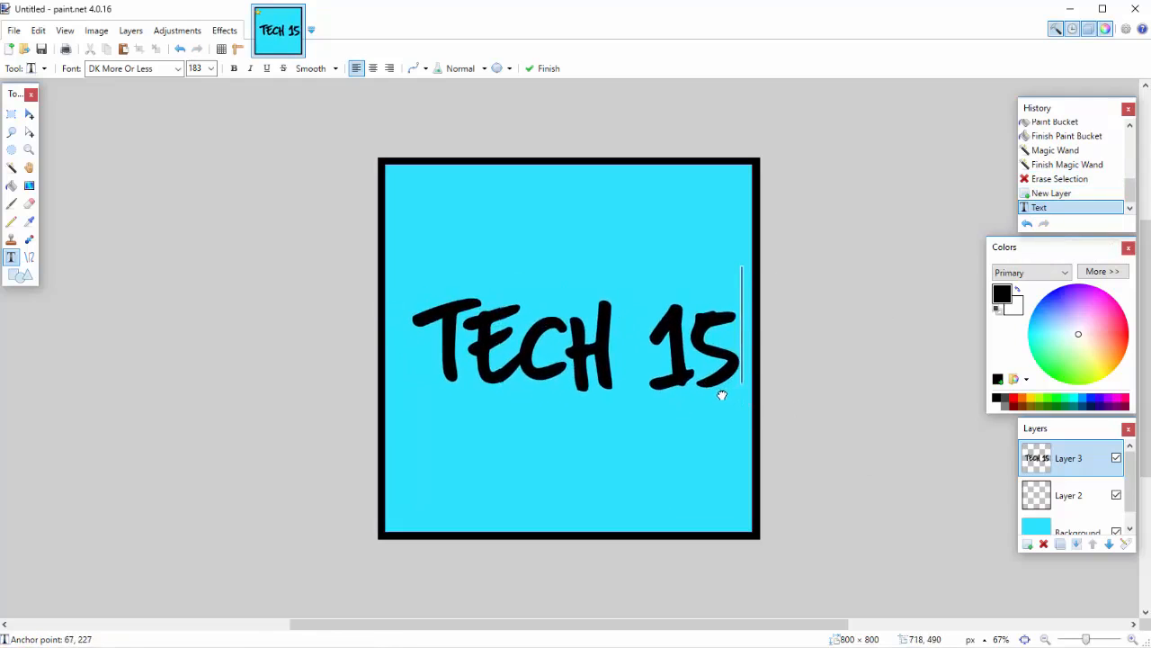
{"action": "left_click", "coordinate": [225, 30]}
{"action": "left_click", "coordinate": [246, 44]}
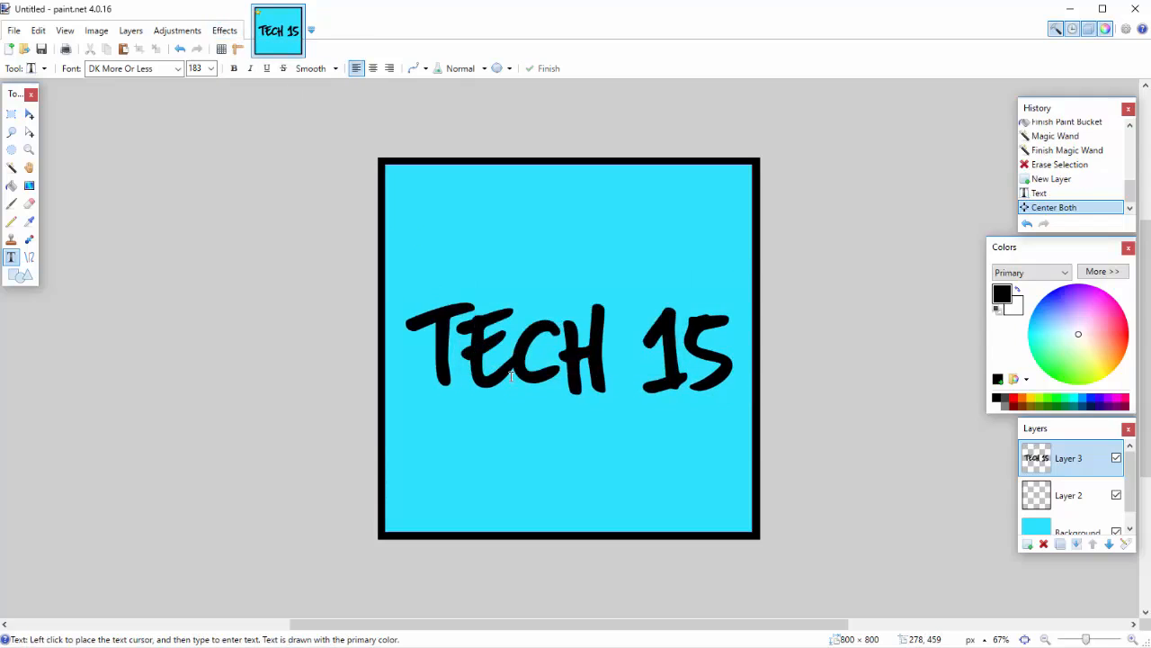
Pick a near-white primary color and fill the letter T of "TECH 15" with the Paint Bucket.
{"action": "mouse_move", "coordinate": [1061, 303]}
{"action": "left_mouse_down"}
{"action": "mouse_move", "coordinate": [1077, 350]}
{"action": "mouse_move", "coordinate": [1076, 337]}
{"action": "left_mouse_up"}
{"action": "left_click", "coordinate": [1026, 227]}
{"action": "left_click", "coordinate": [1044, 224]}
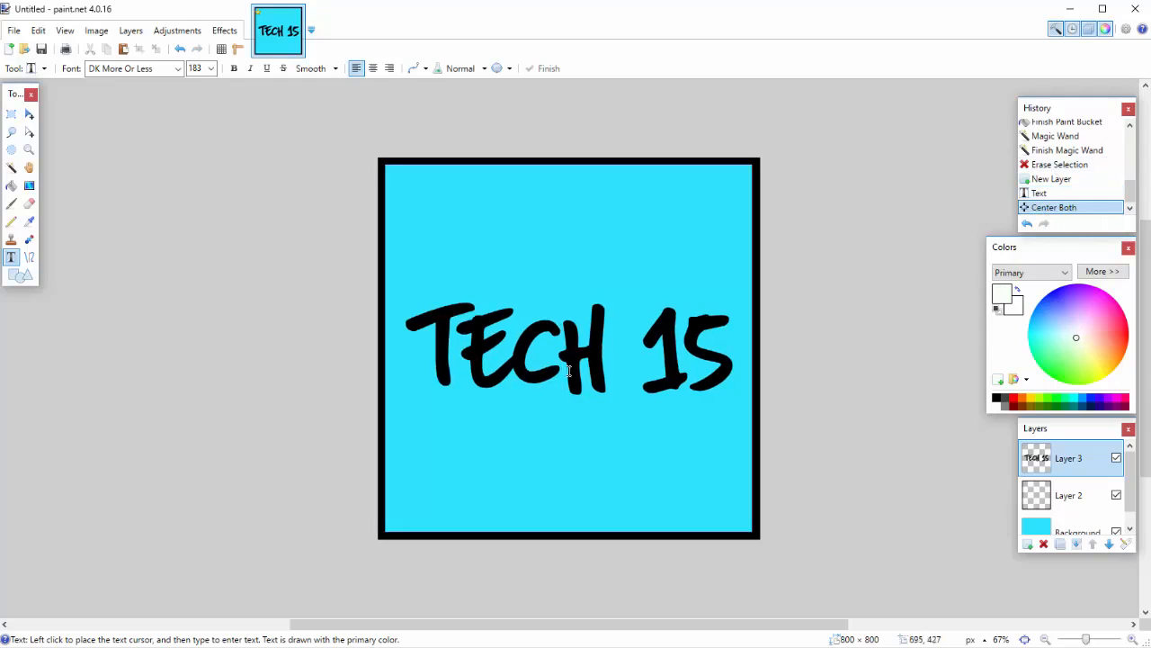
{"action": "left_click", "coordinate": [11, 185]}
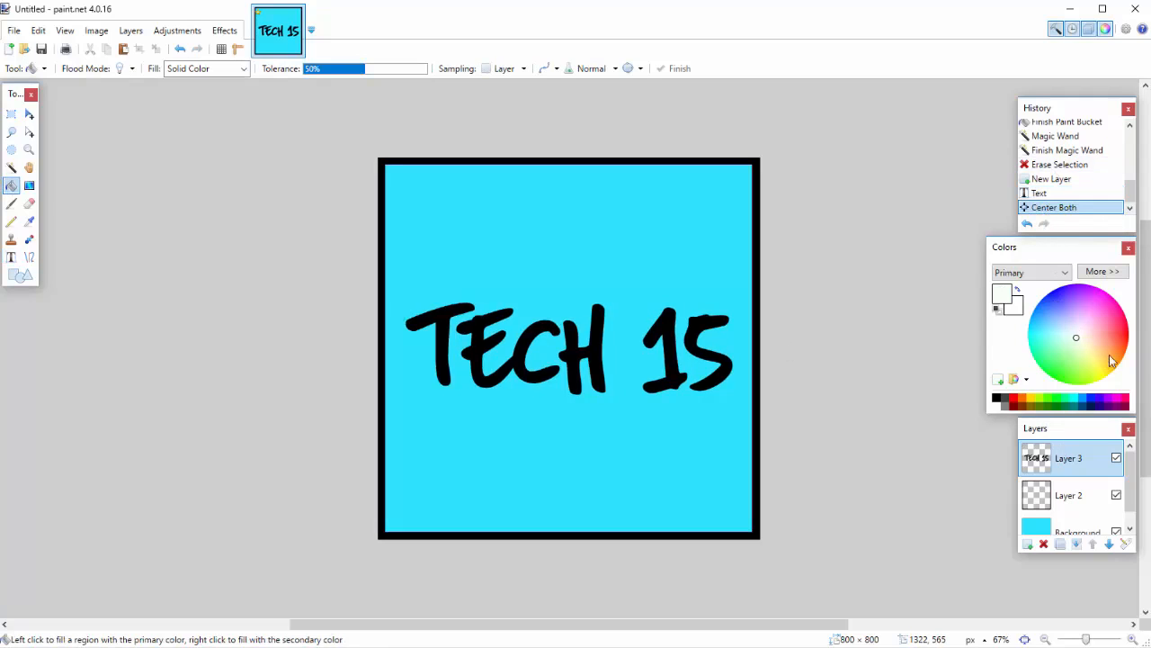
{"action": "left_click", "coordinate": [436, 322]}
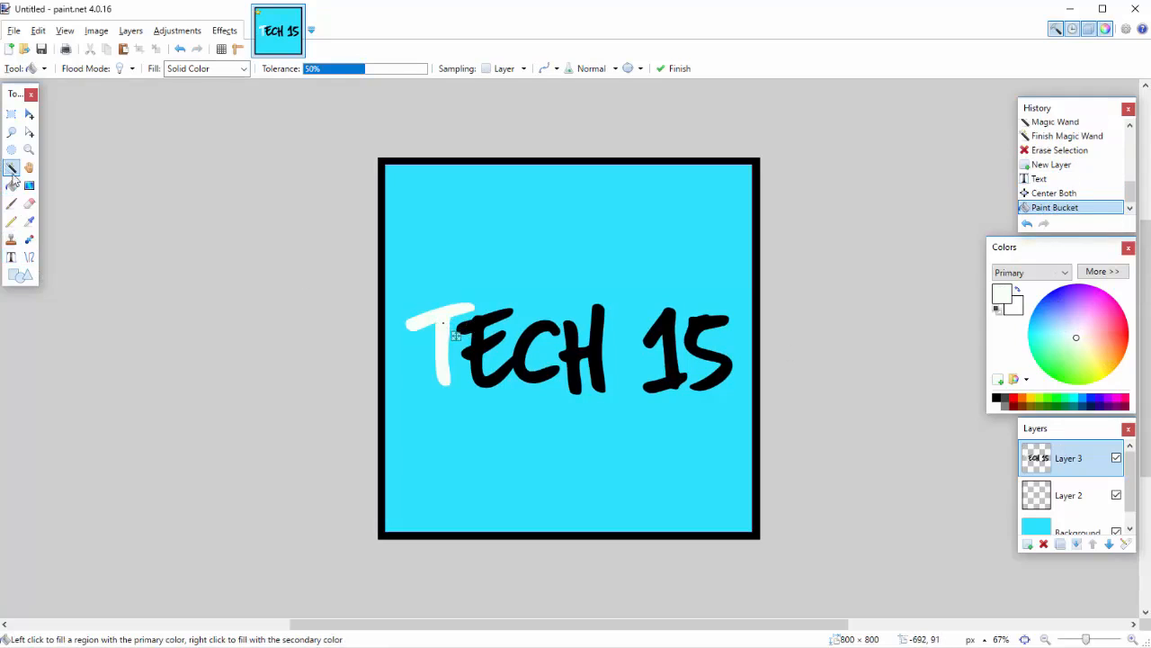
Select all the letters and digits of "TECH 15" together with the Magic Wand.
{"action": "left_click", "coordinate": [11, 167]}
{"action": "left_click", "coordinate": [438, 326]}
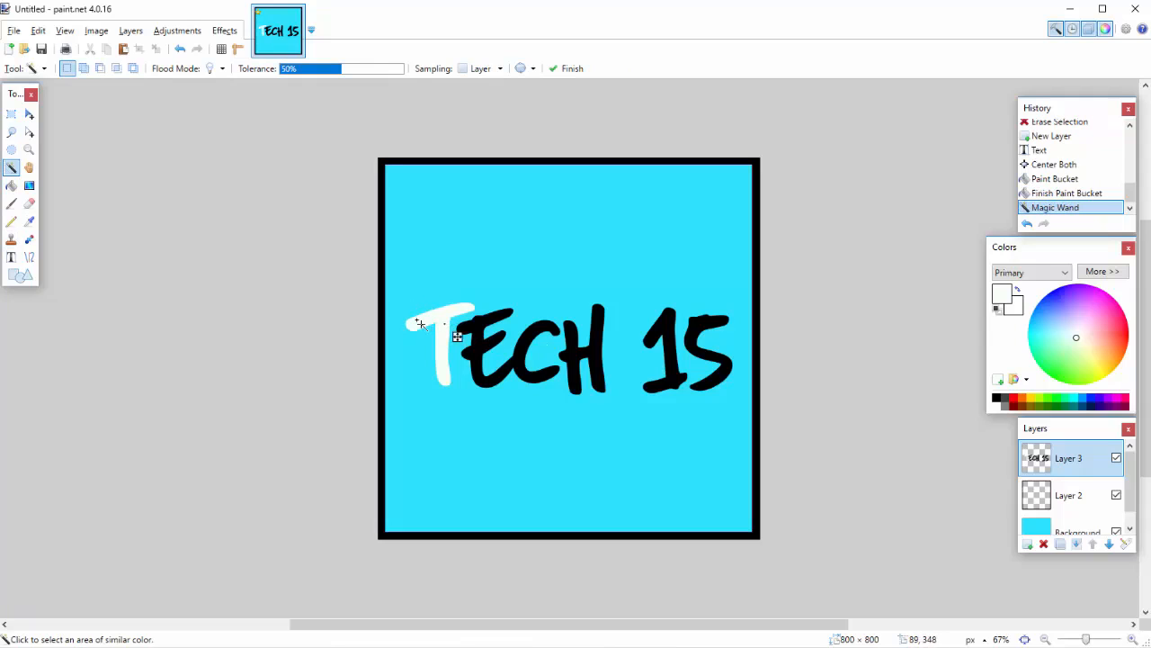
{"action": "left_click", "coordinate": [421, 323]}
{"action": "left_click", "coordinate": [525, 346], "text": "ctrl"}
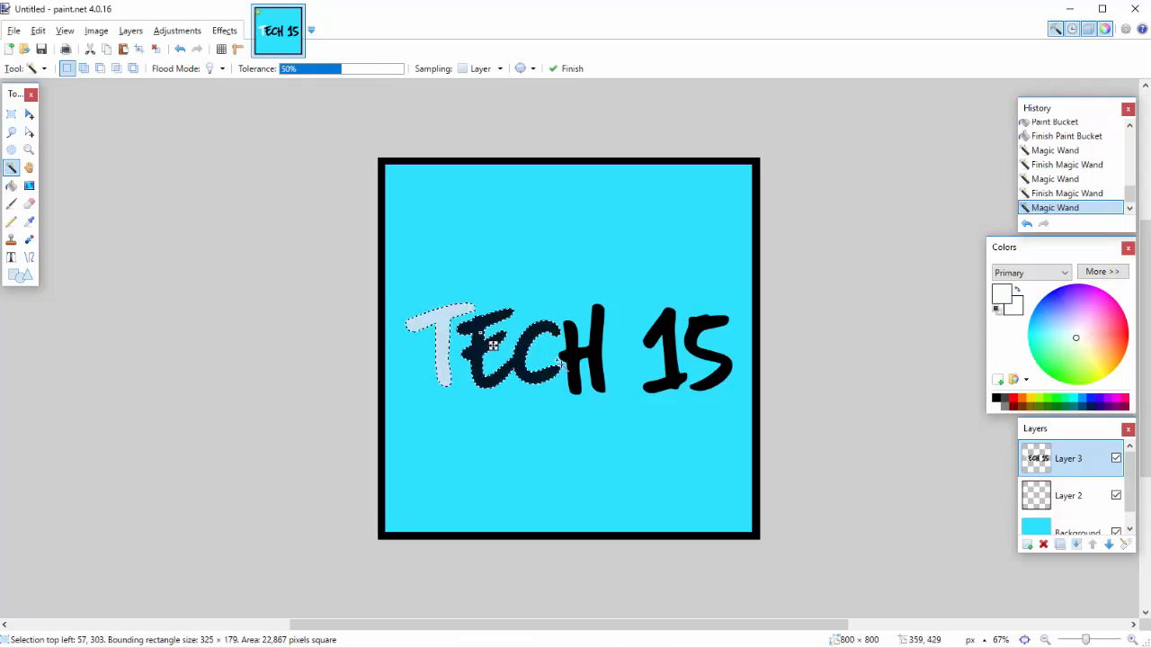
{"action": "left_click", "coordinate": [587, 364], "text": "ctrl"}
{"action": "left_click", "coordinate": [664, 365], "text": "ctrl"}
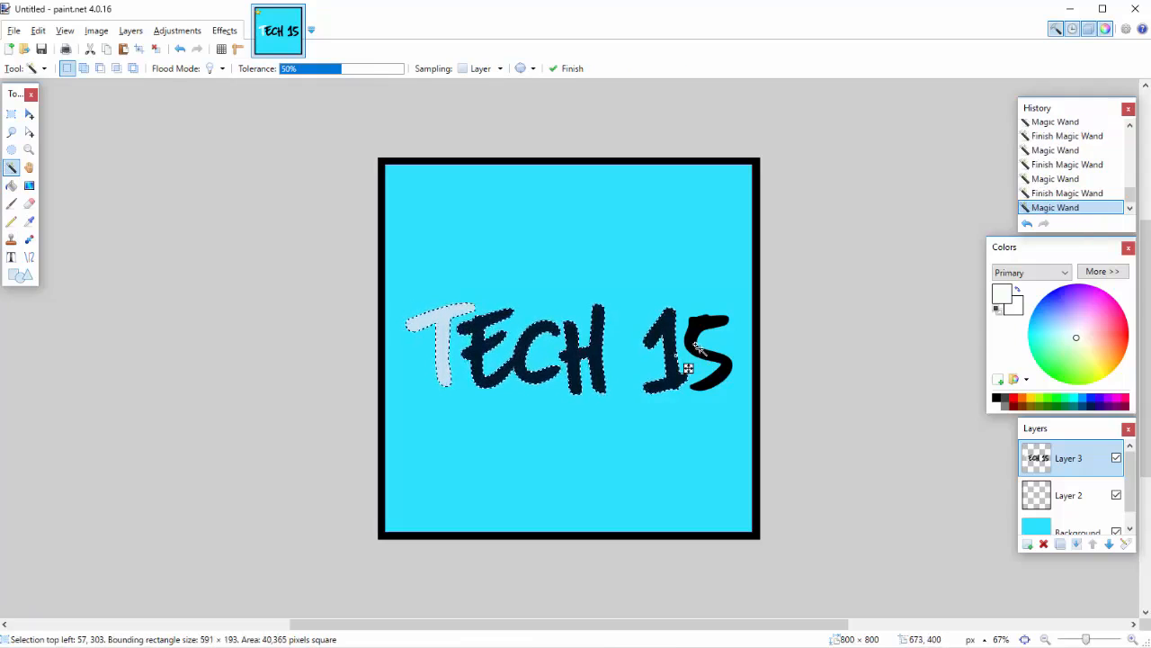
{"action": "left_click", "coordinate": [700, 364], "text": "ctrl"}
Fill the remaining black letters and digits of the selected "TECH 15" with near-white.
{"action": "left_click", "coordinate": [11, 185]}
{"action": "left_click", "coordinate": [536, 351]}
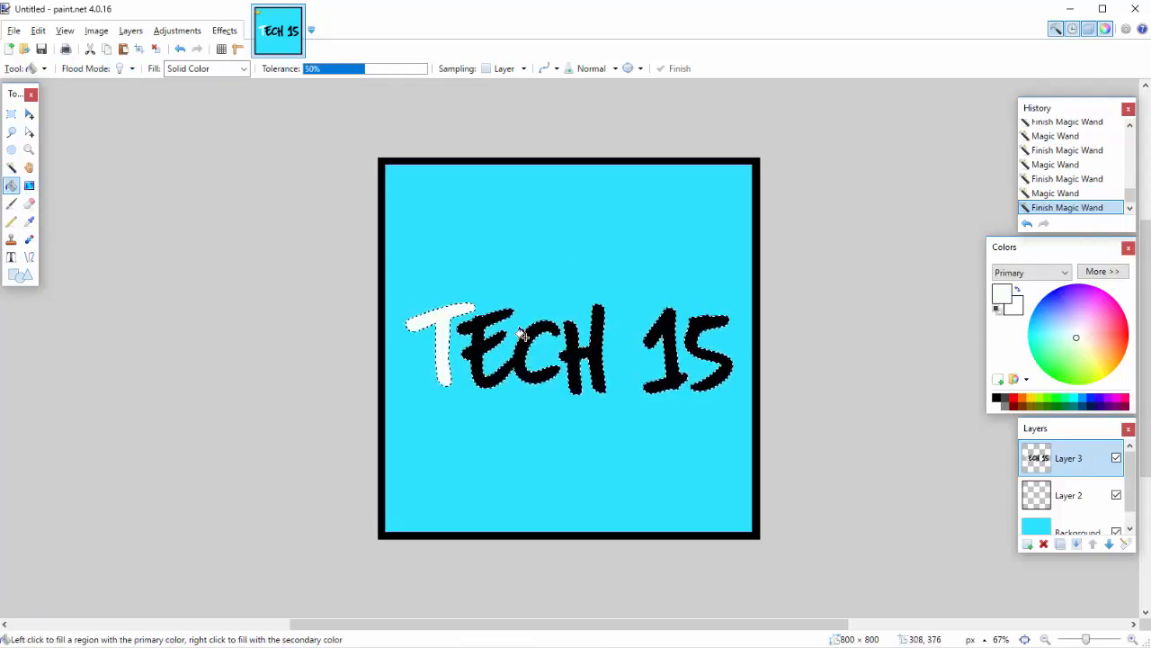
{"action": "left_click", "coordinate": [584, 355]}
{"action": "left_click", "coordinate": [664, 346]}
{"action": "left_click", "coordinate": [705, 352]}
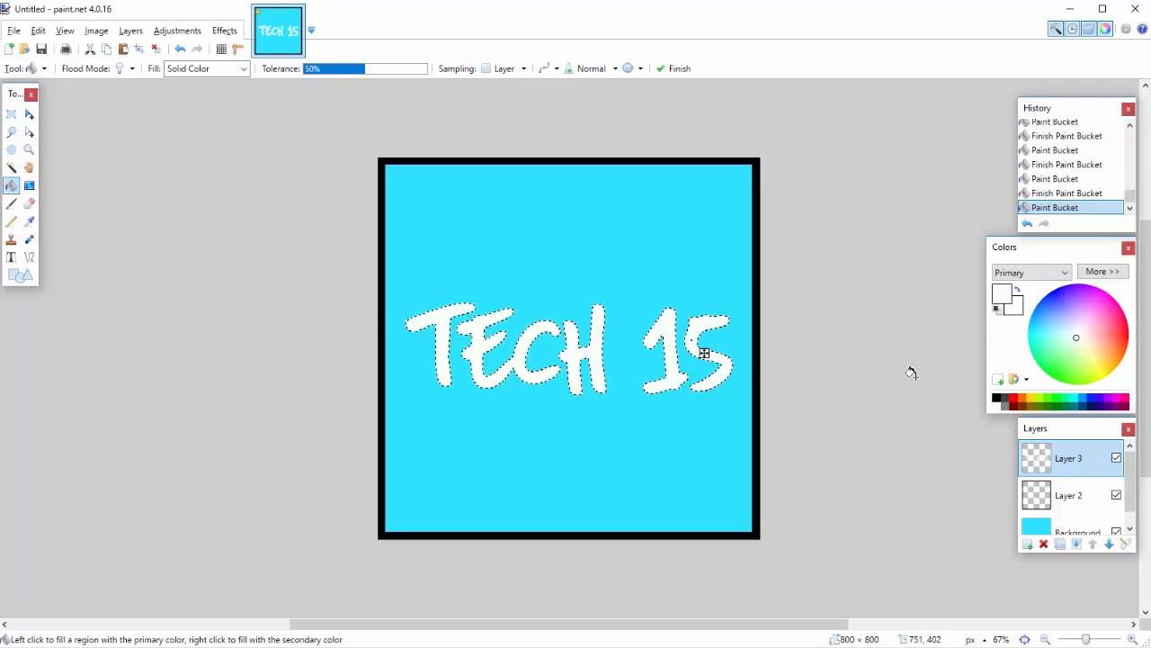
Pick an orange-red primary color, deselect the text and fill every letter and digit of "TECH 15" with it.
{"action": "mouse_move", "coordinate": [1092, 325]}
{"action": "left_mouse_down"}
{"action": "mouse_move", "coordinate": [1066, 351]}
{"action": "mouse_move", "coordinate": [1091, 300]}
{"action": "mouse_move", "coordinate": [1104, 339]}
{"action": "mouse_move", "coordinate": [1061, 321]}
{"action": "mouse_move", "coordinate": [1082, 308]}
{"action": "mouse_move", "coordinate": [1117, 322]}
{"action": "mouse_move", "coordinate": [1128, 352]}
{"action": "left_mouse_up"}
{"action": "key", "text": "ctrl+d"}
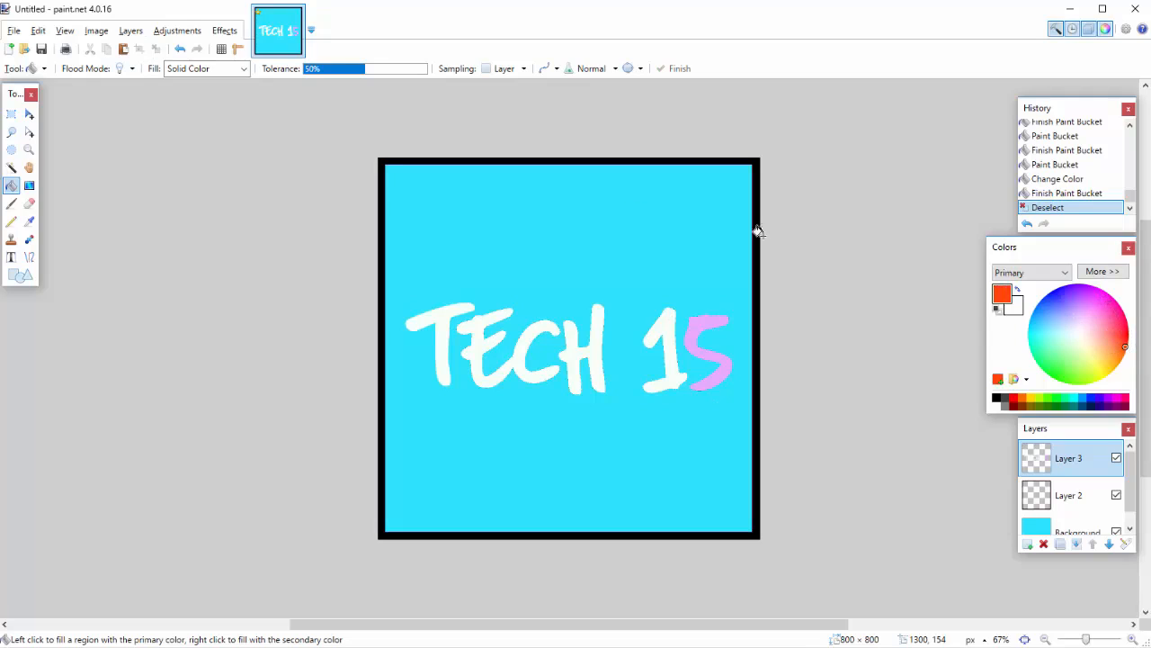
{"action": "left_click", "coordinate": [691, 322]}
{"action": "left_click", "coordinate": [664, 328]}
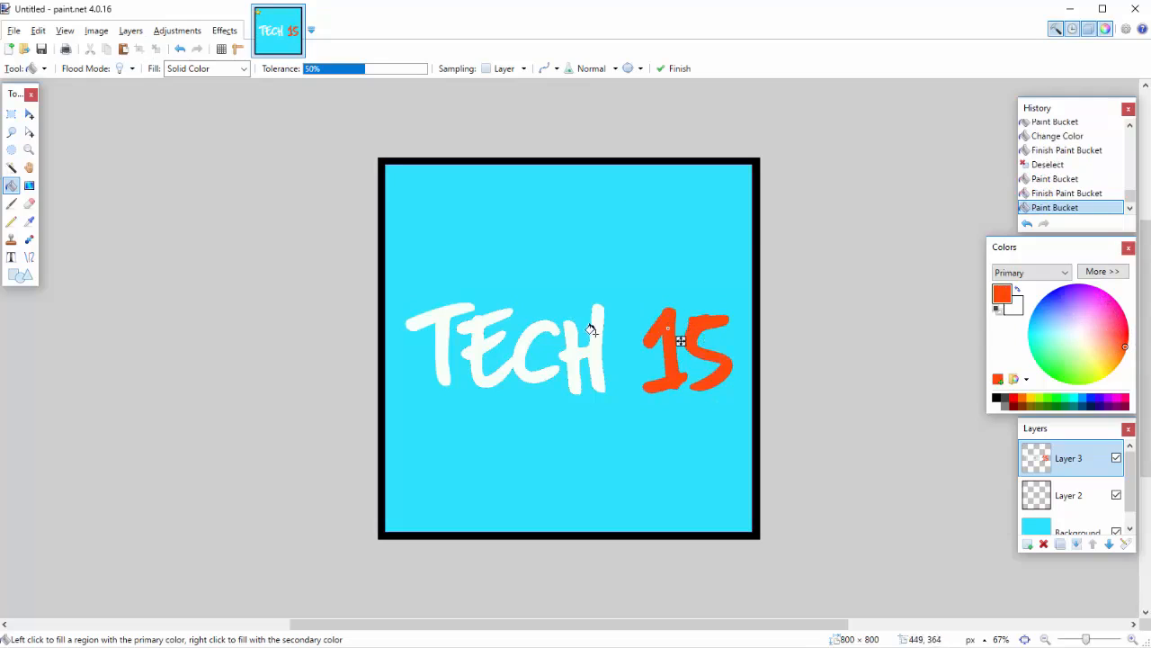
{"action": "left_click", "coordinate": [587, 336]}
{"action": "left_click", "coordinate": [536, 322]}
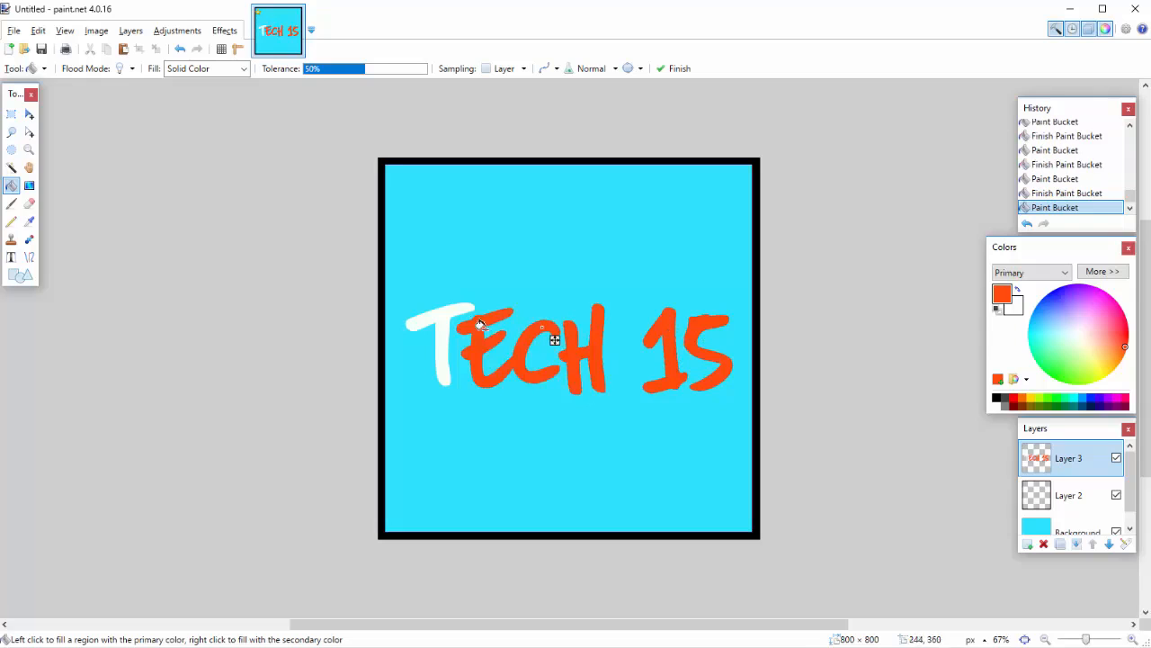
{"action": "left_click", "coordinate": [433, 314]}
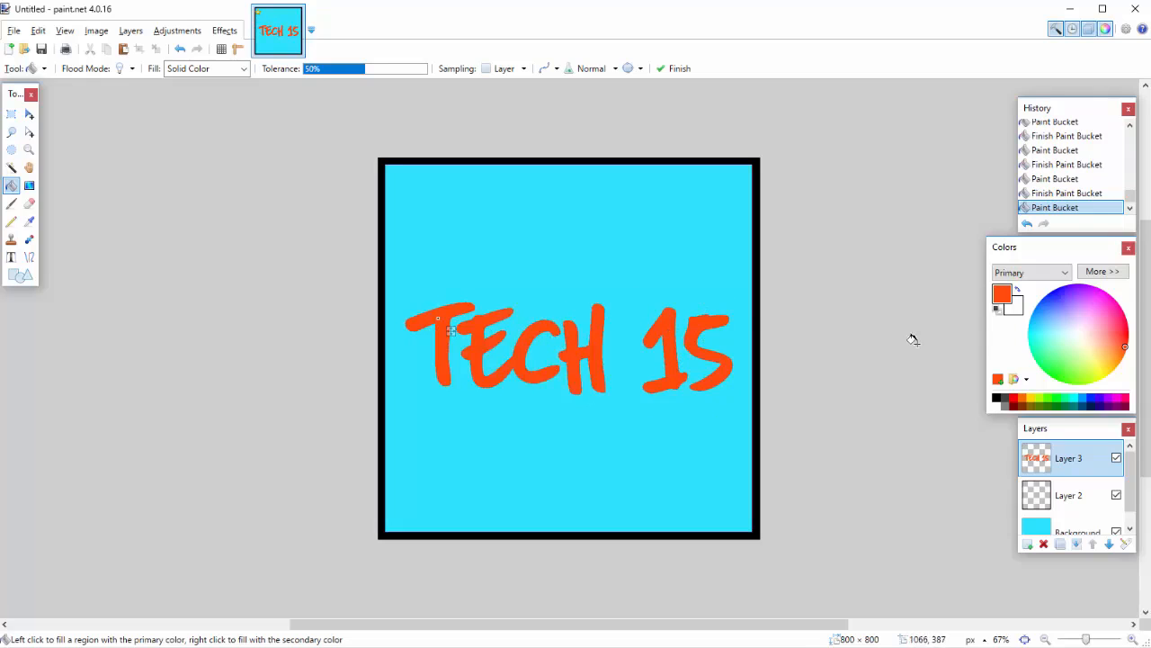
Adjust the primary color to red with hex E82F10 while the fill on the letter T is still active.
{"action": "mouse_move", "coordinate": [1124, 350]}
{"action": "left_mouse_down"}
{"action": "mouse_move", "coordinate": [1113, 370]}
{"action": "mouse_move", "coordinate": [1119, 335]}
{"action": "left_mouse_up"}
{"action": "left_click", "coordinate": [1103, 272]}
{"action": "left_click", "coordinate": [993, 336]}
{"action": "left_click_drag", "start_coordinate": [993, 335], "coordinate": [997, 337]}
{"action": "mouse_move", "coordinate": [1080, 283]}
{"action": "left_mouse_down"}
{"action": "mouse_move", "coordinate": [1068, 285]}
{"action": "mouse_move", "coordinate": [1082, 285]}
{"action": "left_mouse_up"}
{"action": "mouse_move", "coordinate": [1081, 400]}
{"action": "left_mouse_down"}
{"action": "mouse_move", "coordinate": [1046, 401]}
{"action": "mouse_move", "coordinate": [1084, 398]}
{"action": "left_mouse_up"}
{"action": "left_click_drag", "start_coordinate": [1045, 302], "coordinate": [1046, 306]}
{"action": "left_click_drag", "start_coordinate": [1084, 286], "coordinate": [1079, 287]}
{"action": "left_click_drag", "start_coordinate": [1048, 326], "coordinate": [1041, 326]}
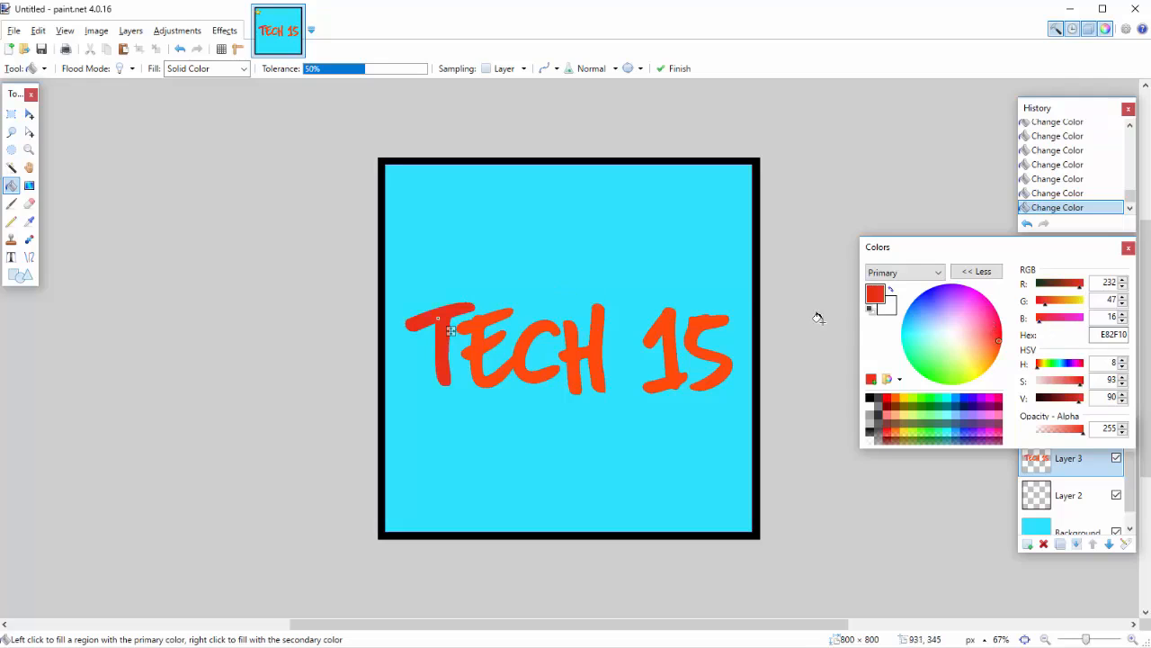
{"action": "left_click", "coordinate": [970, 272]}
Fill the remaining letters and both digits of "TECH 15" with the same red as the T.
{"action": "left_click", "coordinate": [474, 342]}
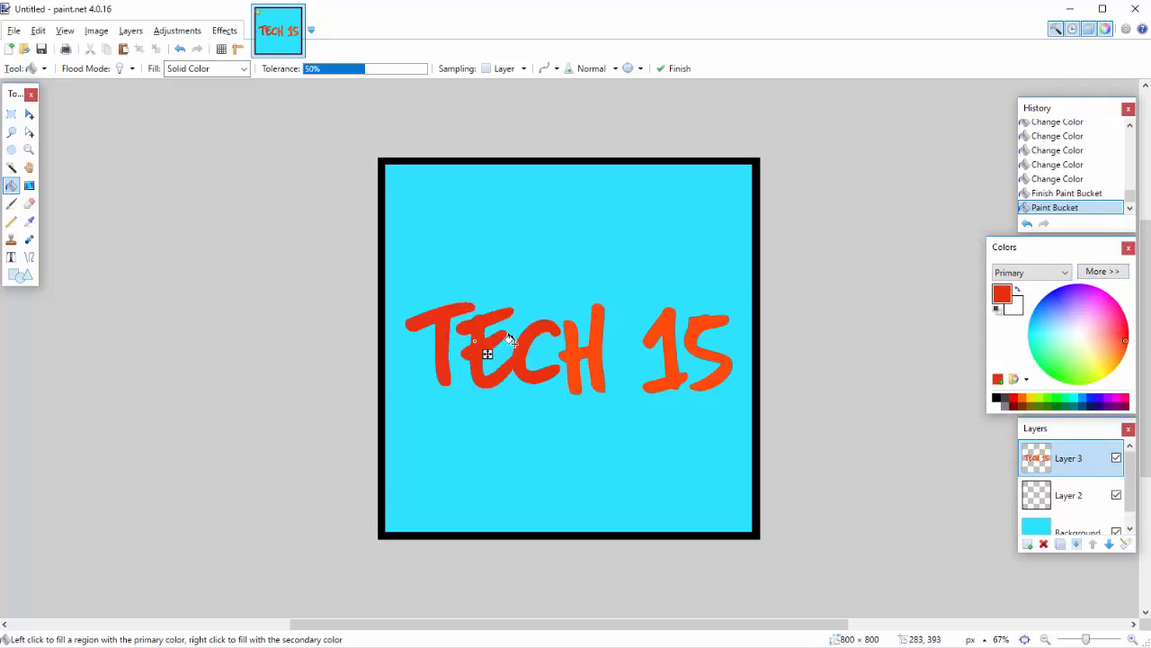
{"action": "left_click", "coordinate": [578, 349]}
{"action": "left_click", "coordinate": [672, 325]}
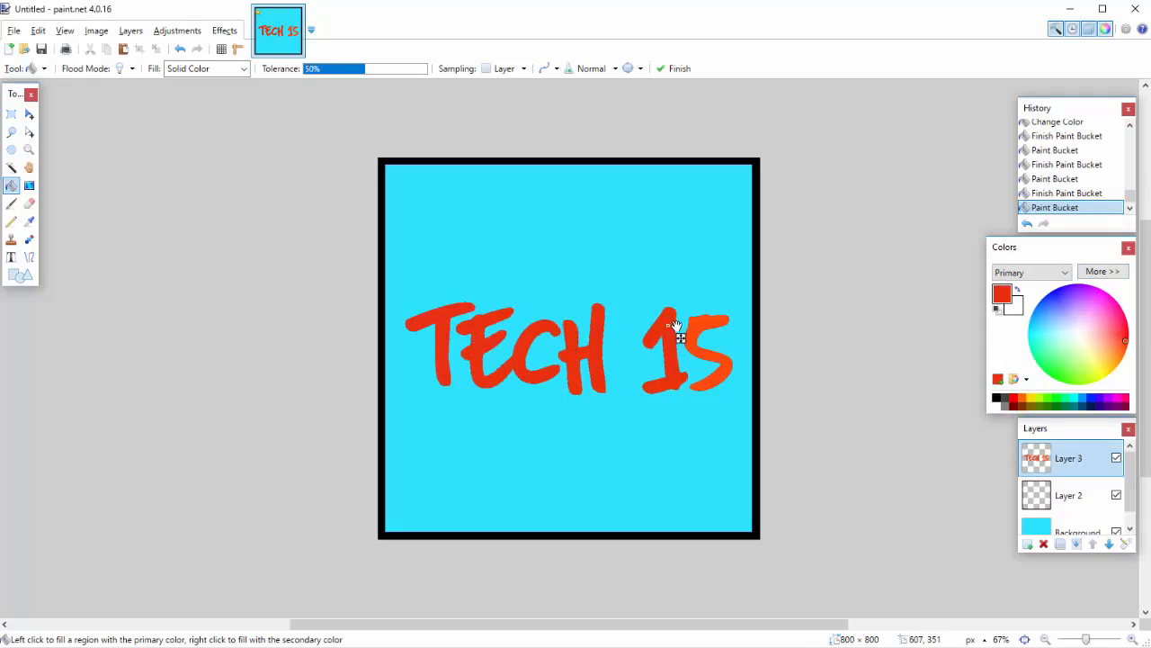
{"action": "left_click", "coordinate": [697, 327]}
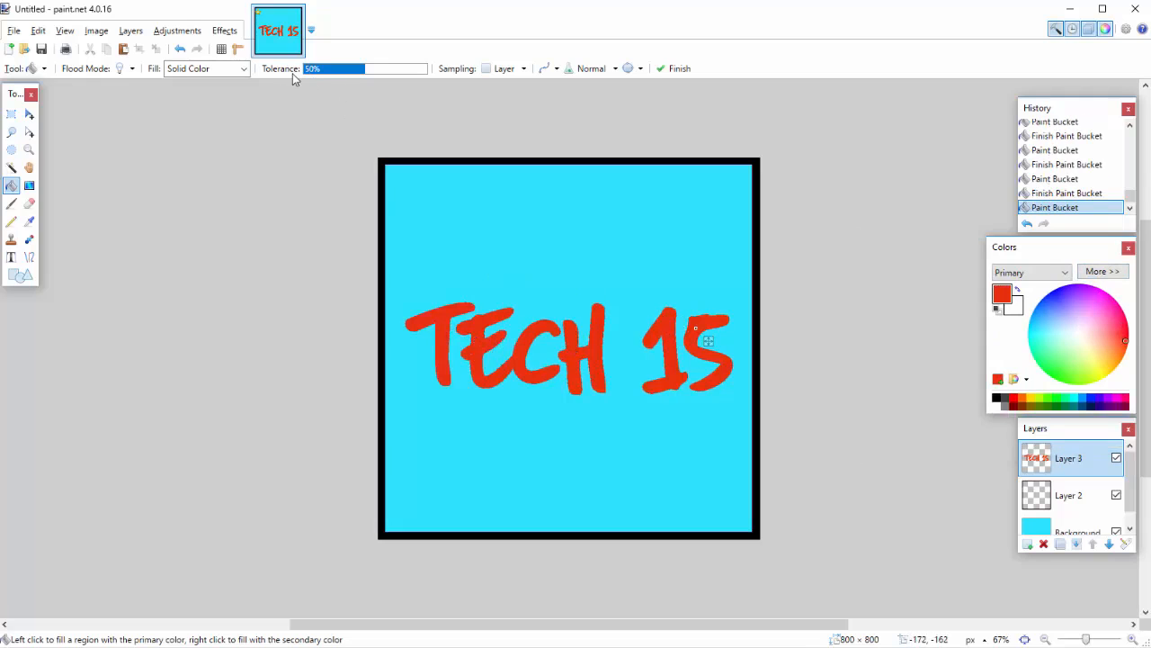
Start a Drop Shadow effect on the "TECH 15" text and set the shadow color to black.
{"action": "left_click", "coordinate": [224, 30]}
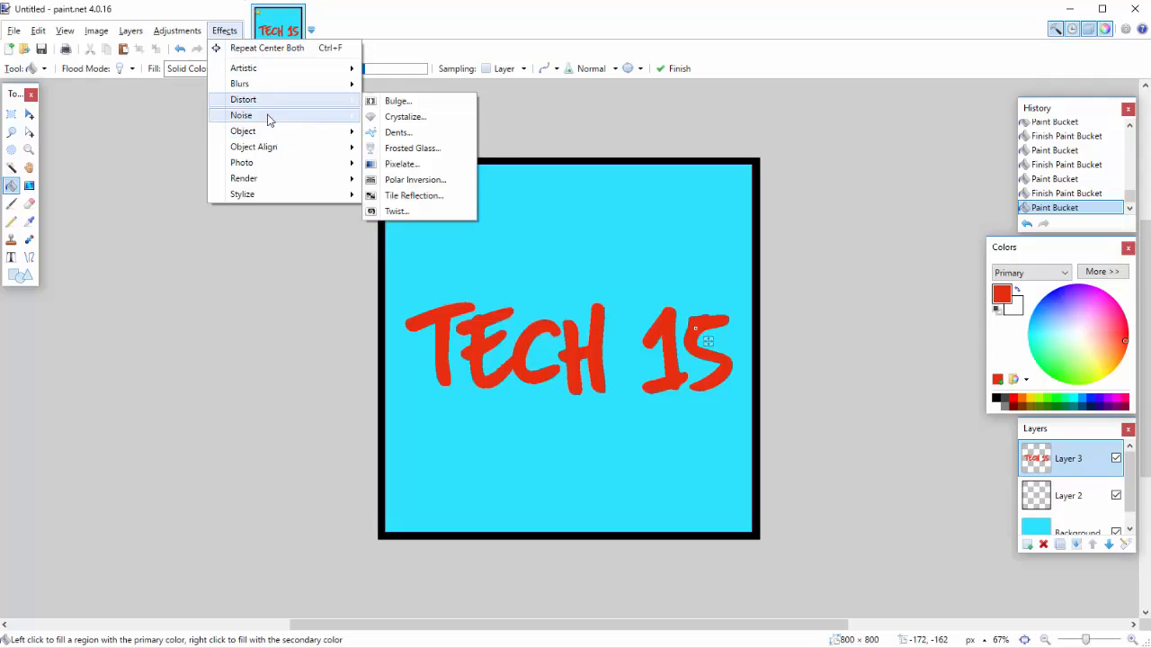
{"action": "mouse_move", "coordinate": [269, 165]}
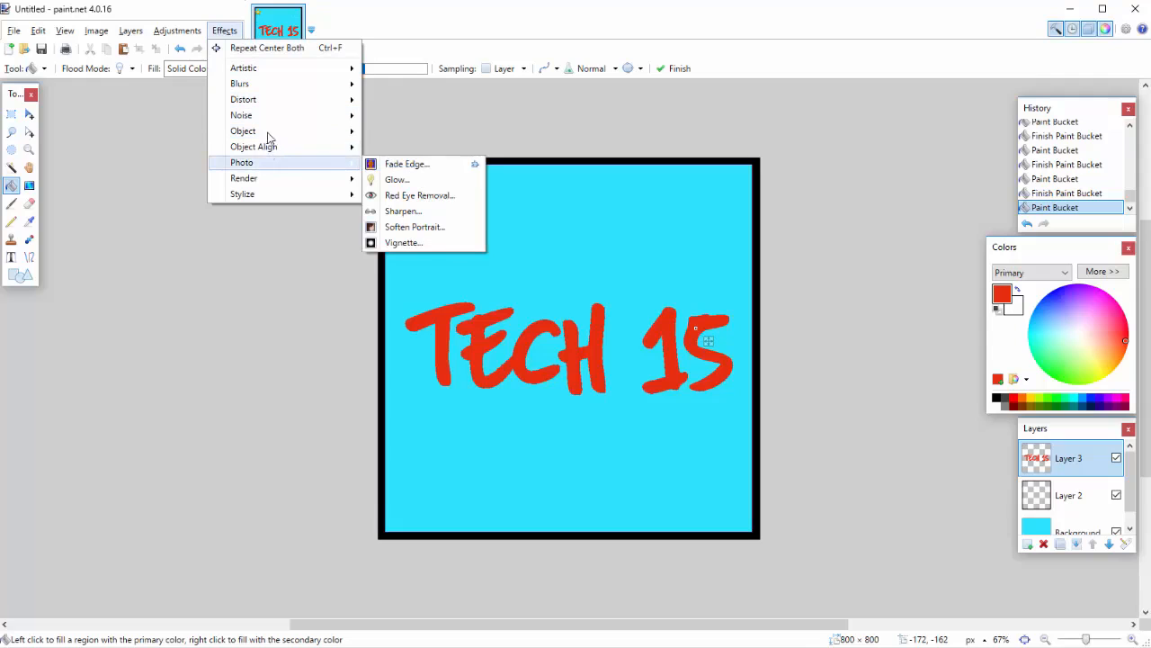
{"action": "mouse_move", "coordinate": [266, 106]}
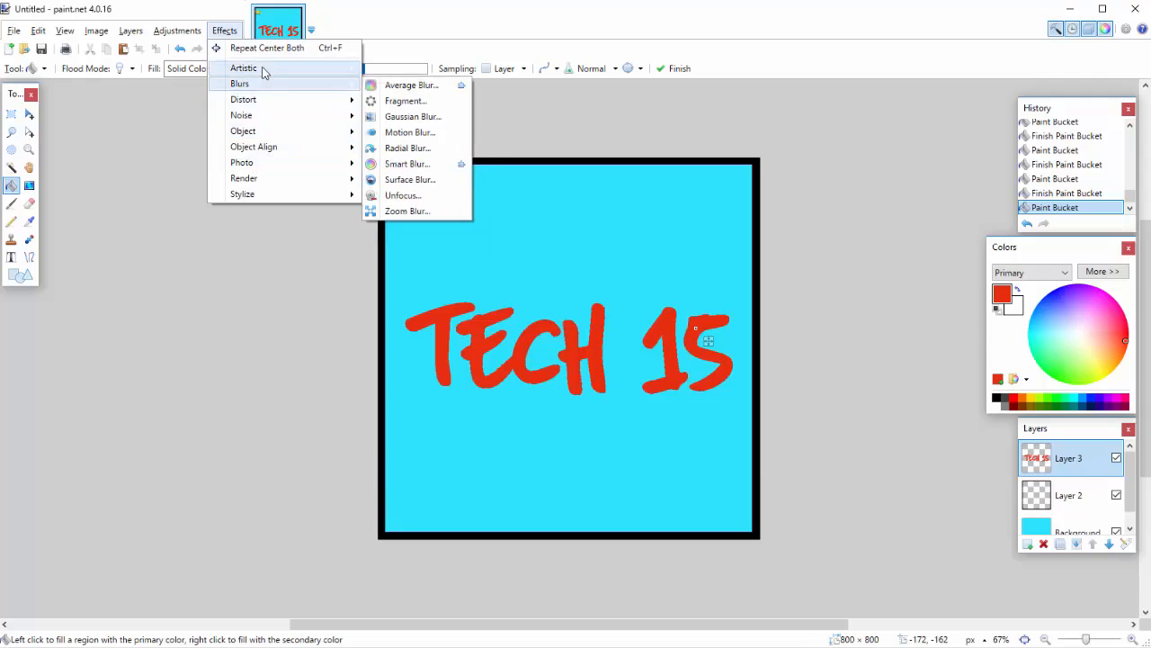
{"action": "mouse_move", "coordinate": [268, 133]}
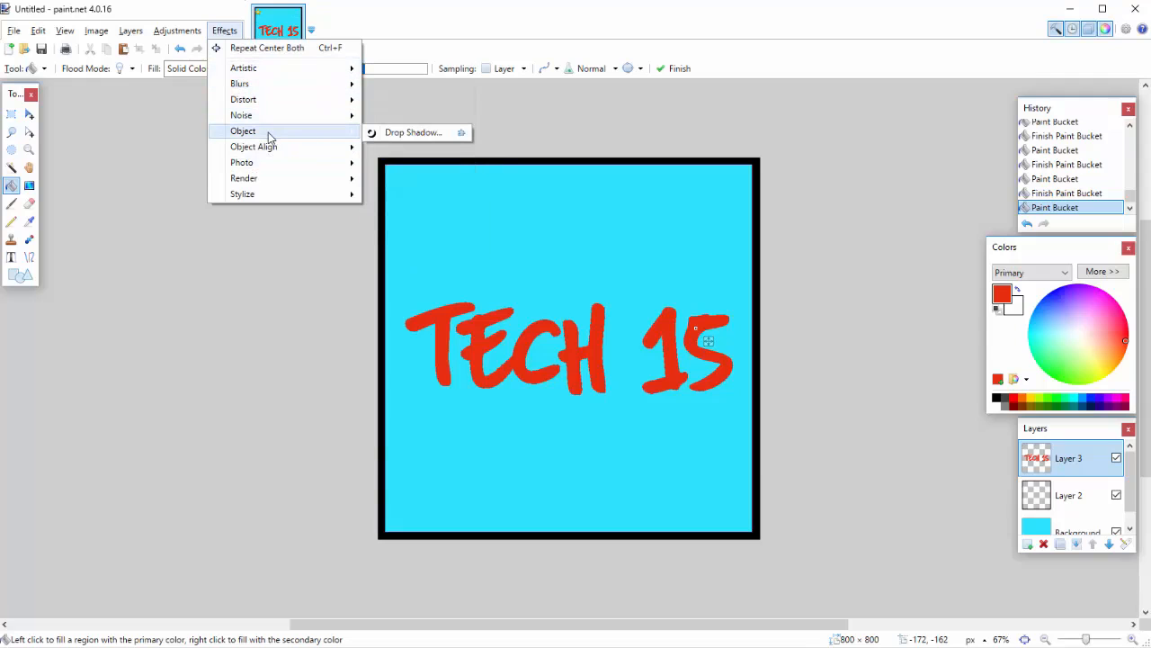
{"action": "left_click", "coordinate": [409, 132]}
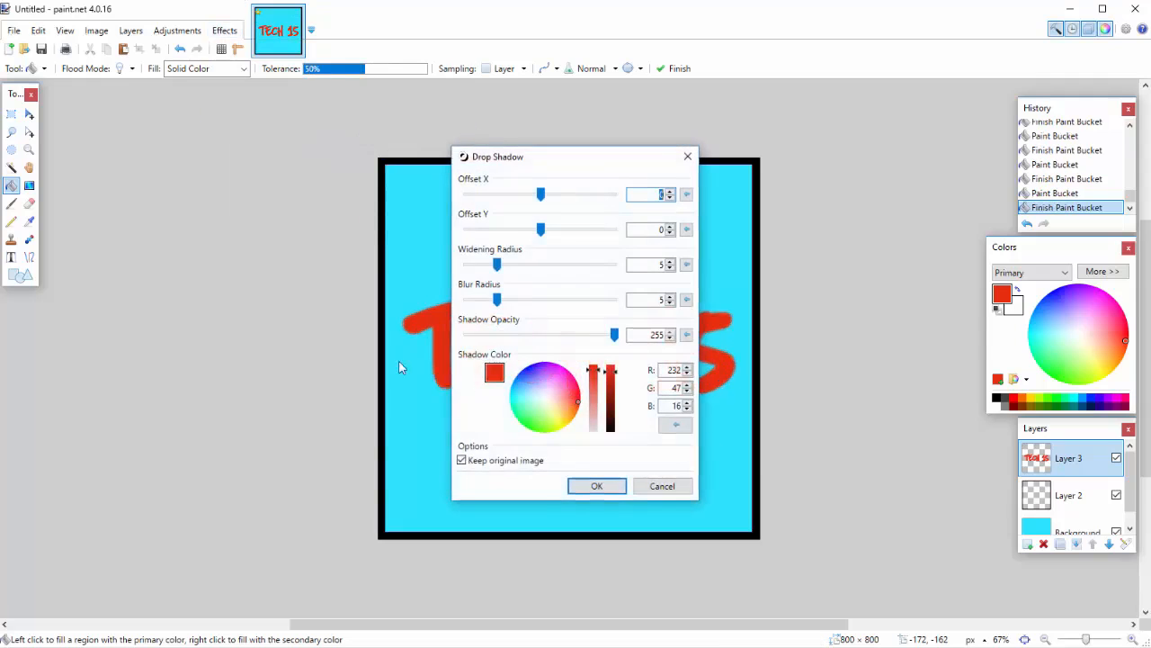
{"action": "left_click_drag", "start_coordinate": [556, 165], "coordinate": [207, 171]}
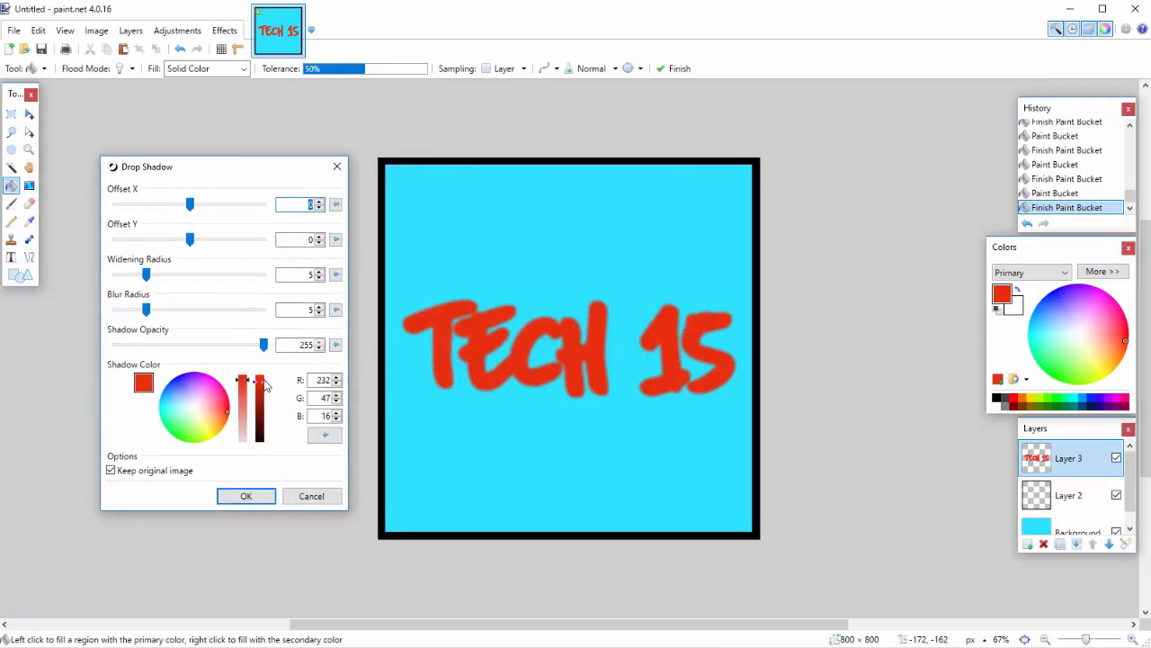
{"action": "left_click_drag", "start_coordinate": [260, 382], "coordinate": [261, 446]}
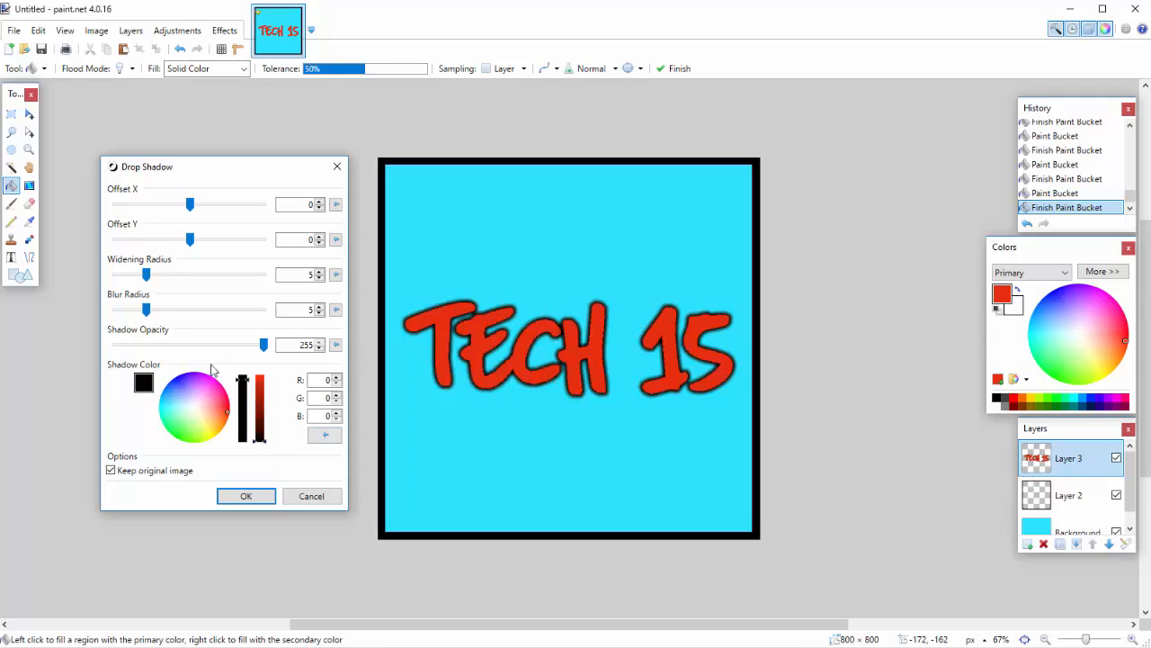
Set the drop shadow's blur radius to 7, Y offset to 9 and widening radius to 7, and apply it.
{"action": "left_click_drag", "start_coordinate": [148, 310], "coordinate": [165, 311]}
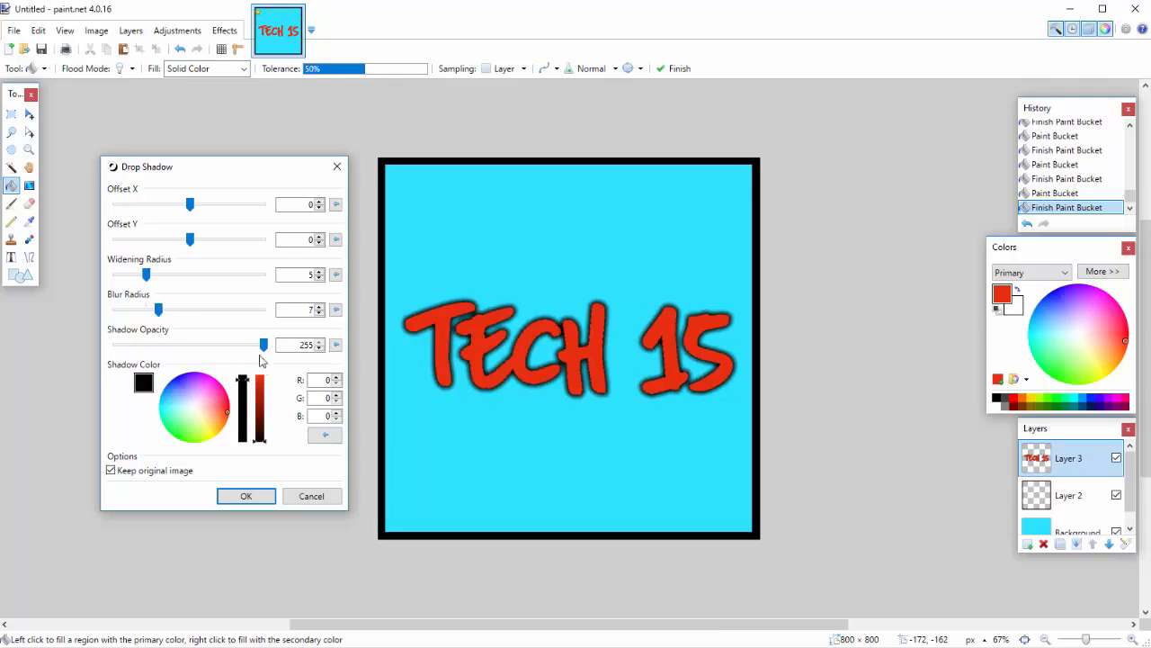
{"action": "mouse_move", "coordinate": [266, 349]}
{"action": "left_mouse_down"}
{"action": "mouse_move", "coordinate": [222, 342]}
{"action": "mouse_move", "coordinate": [265, 341]}
{"action": "mouse_move", "coordinate": [296, 360]}
{"action": "mouse_move", "coordinate": [249, 367]}
{"action": "mouse_move", "coordinate": [268, 367]}
{"action": "left_mouse_up"}
{"action": "left_click_drag", "start_coordinate": [190, 205], "coordinate": [205, 243]}
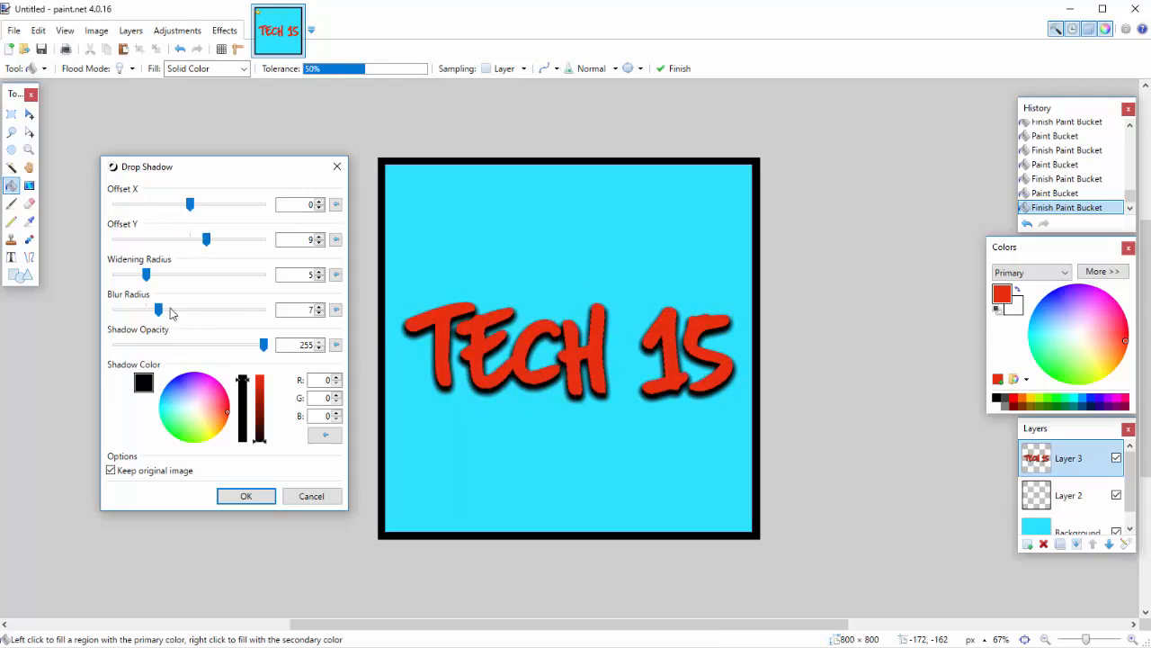
{"action": "left_click_drag", "start_coordinate": [168, 315], "coordinate": [158, 317]}
{"action": "left_click_drag", "start_coordinate": [144, 274], "coordinate": [160, 277]}
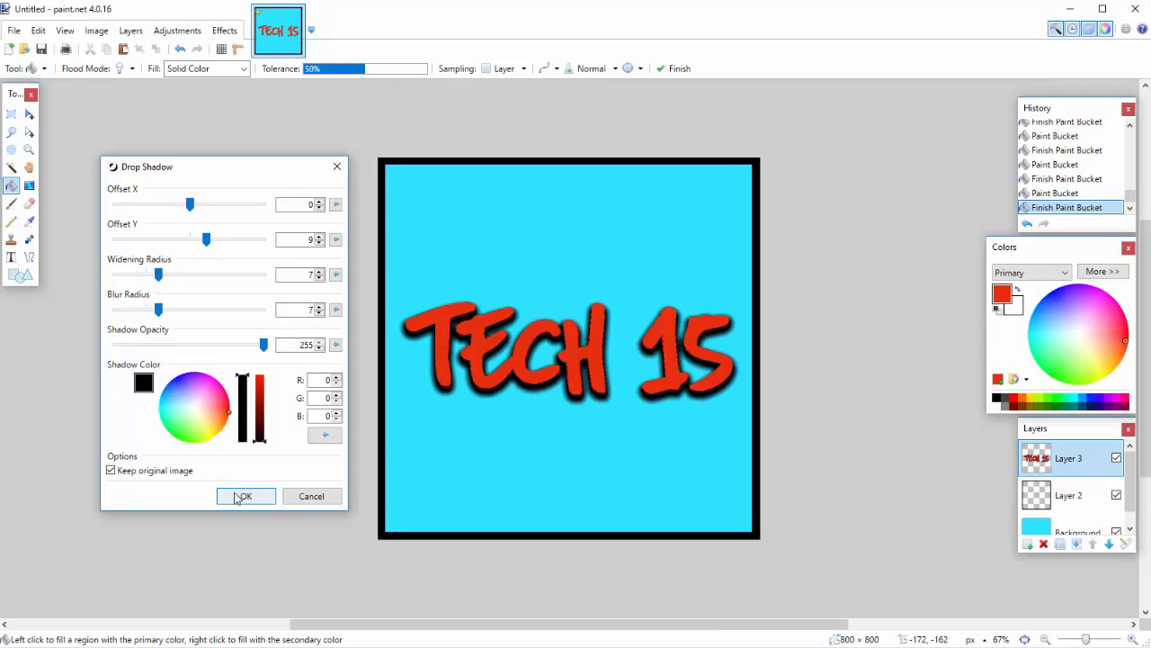
{"action": "left_click", "coordinate": [238, 494]}
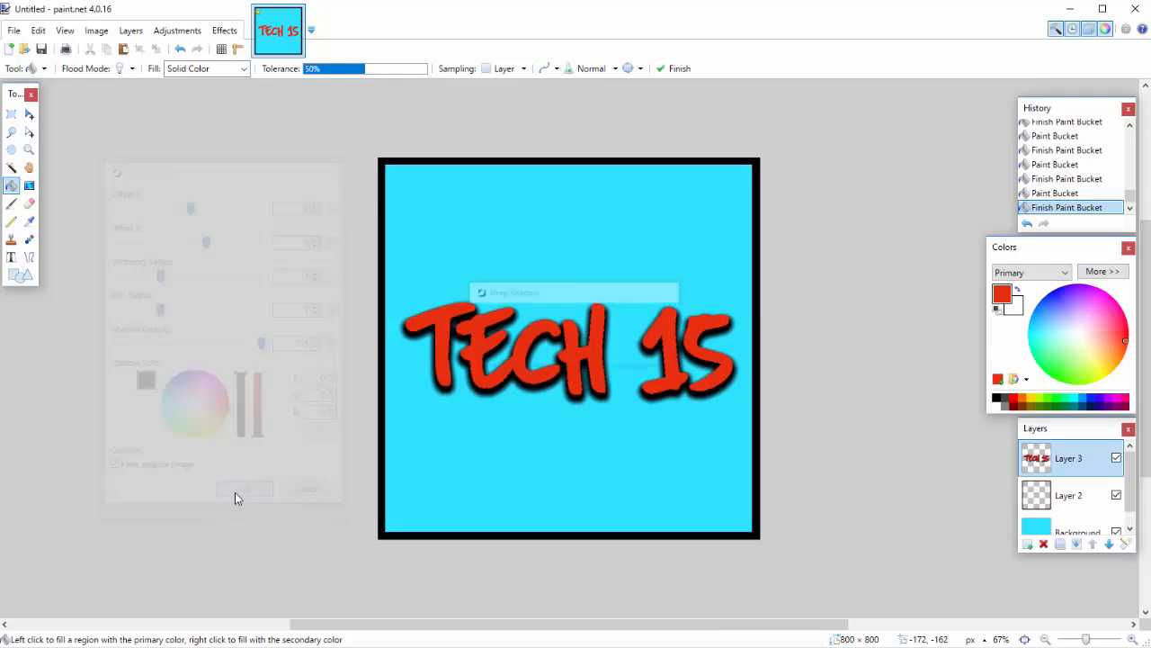
Examine how the logo reads at small sizes down to 8% zoom, and return to 67%.
{"action": "left_click", "coordinate": [1046, 640]}
{"action": "left_click", "coordinate": [1046, 640]}
{"action": "left_click", "coordinate": [1046, 641]}
{"action": "left_click", "coordinate": [1046, 641]}
{"action": "left_click", "coordinate": [1046, 640]}
{"action": "left_click", "coordinate": [1046, 641]}
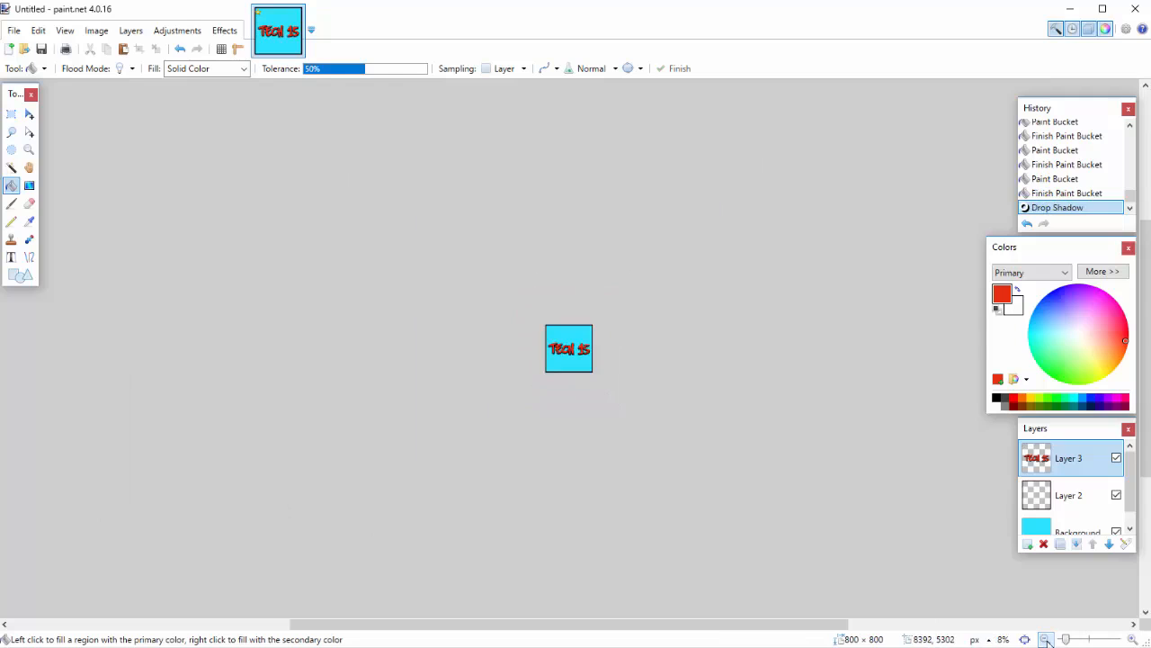
{"action": "left_click", "coordinate": [1133, 639]}
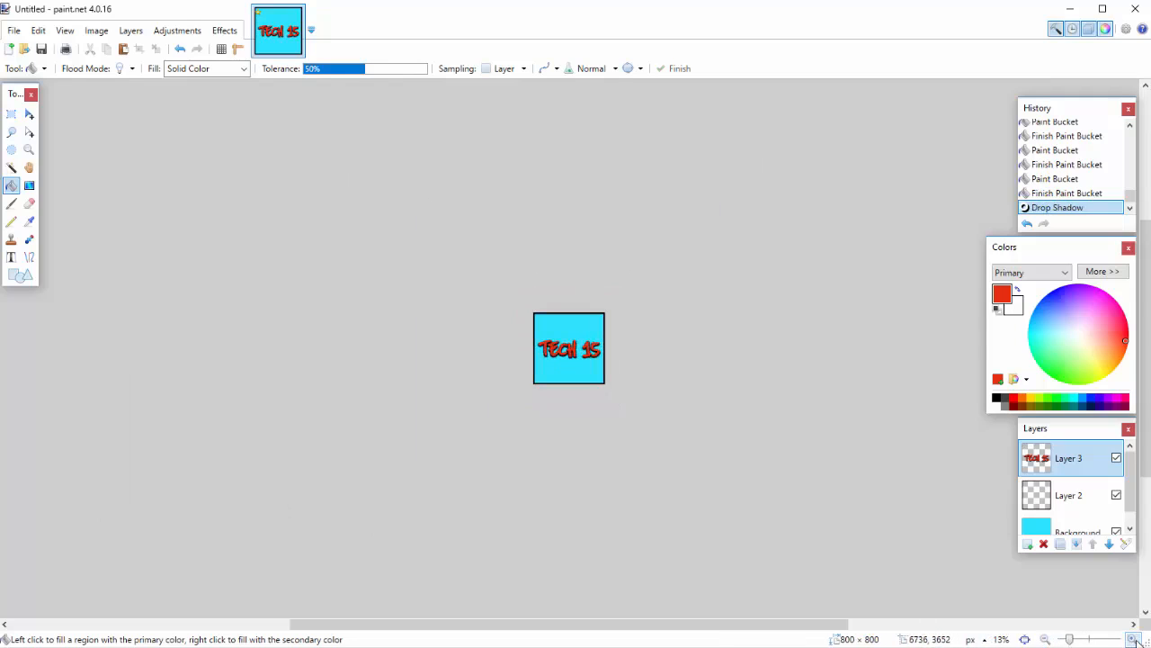
{"action": "left_click", "coordinate": [1134, 640]}
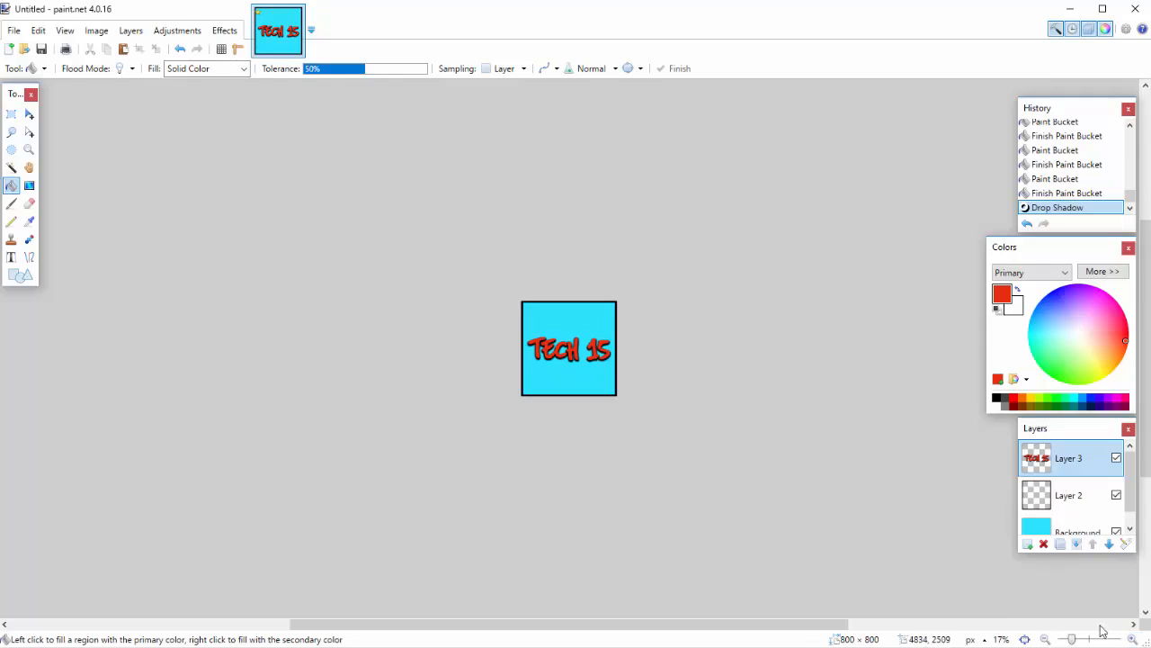
{"action": "left_click", "coordinate": [1132, 639]}
{"action": "left_click", "coordinate": [1133, 640]}
{"action": "left_click", "coordinate": [1132, 639]}
{"action": "left_click", "coordinate": [1133, 640]}
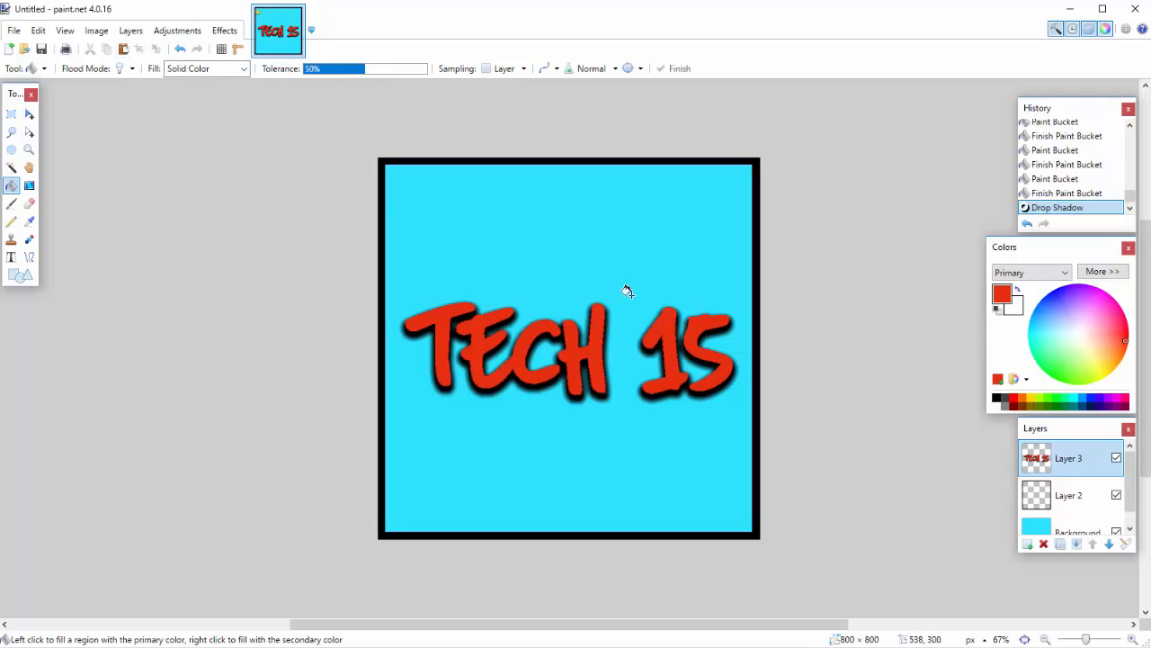
Select an area of about 740 × 301 px around "TECH 15", enlarge the text and rotate it to about -8.19°.
{"action": "left_click", "coordinate": [12, 114]}
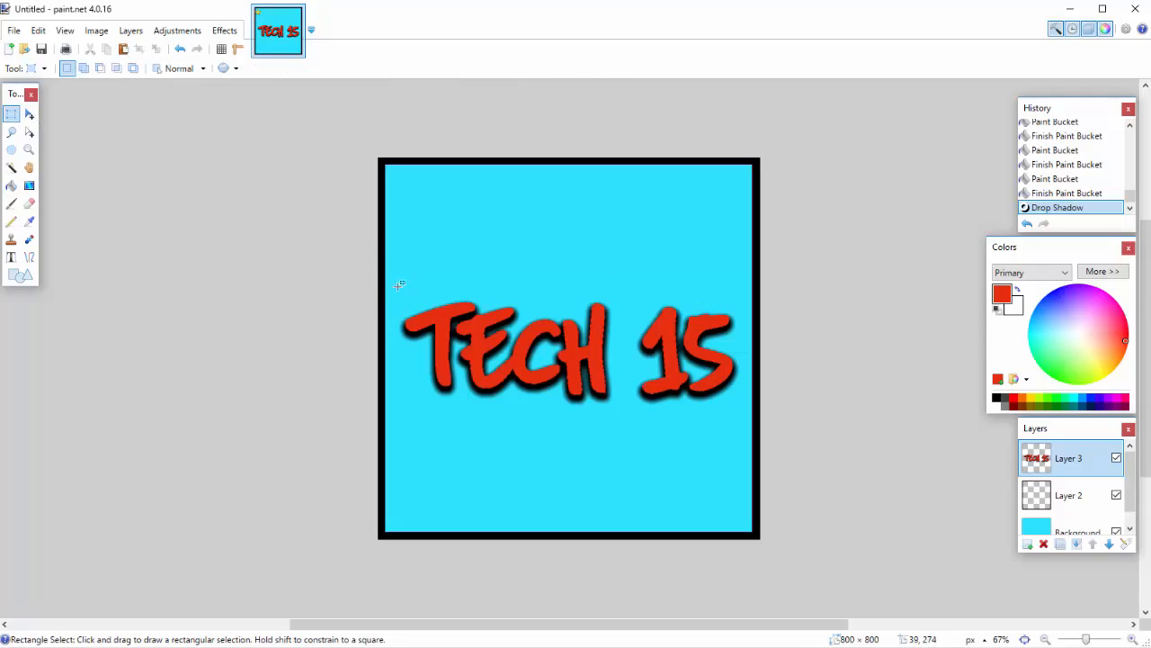
{"action": "left_click_drag", "start_coordinate": [395, 287], "coordinate": [746, 428]}
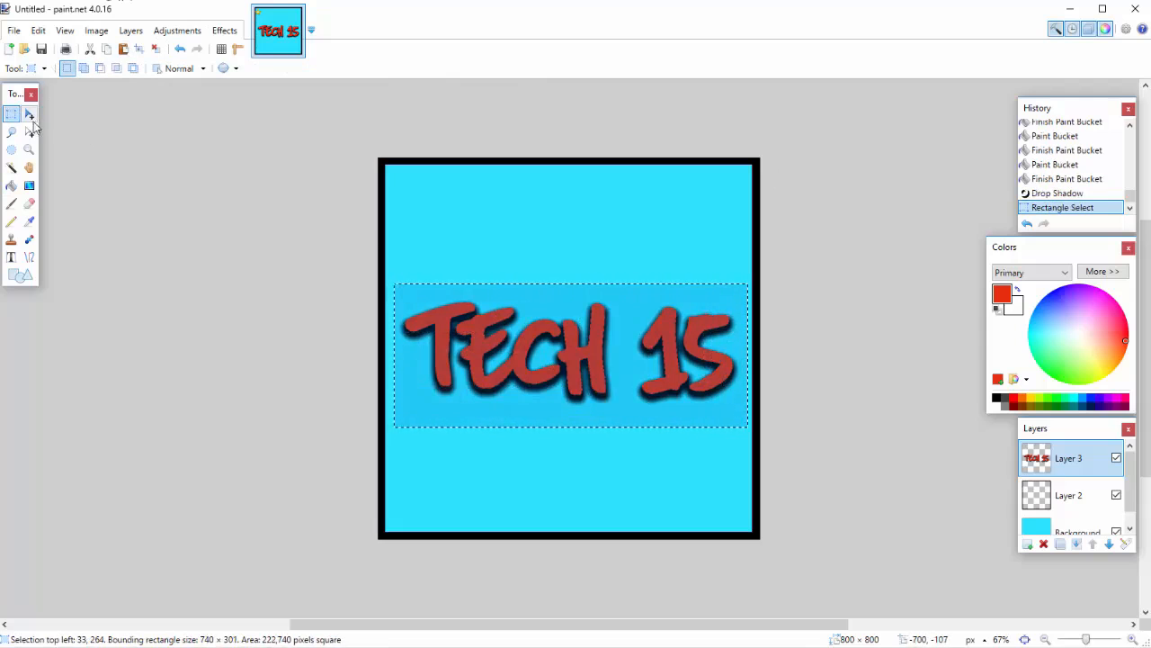
{"action": "left_click", "coordinate": [29, 115]}
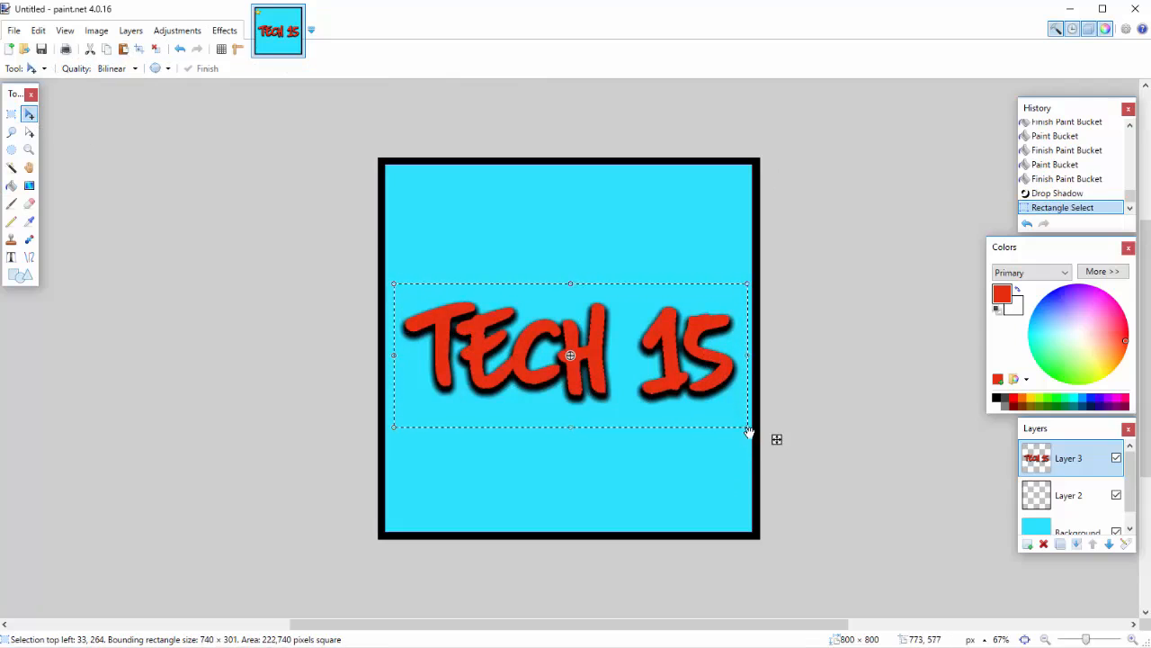
{"action": "left_click_drag", "start_coordinate": [750, 431], "coordinate": [778, 481]}
Center the tilted text both horizontally and vertically with Object Align, and deselect it.
{"action": "left_click", "coordinate": [225, 30]}
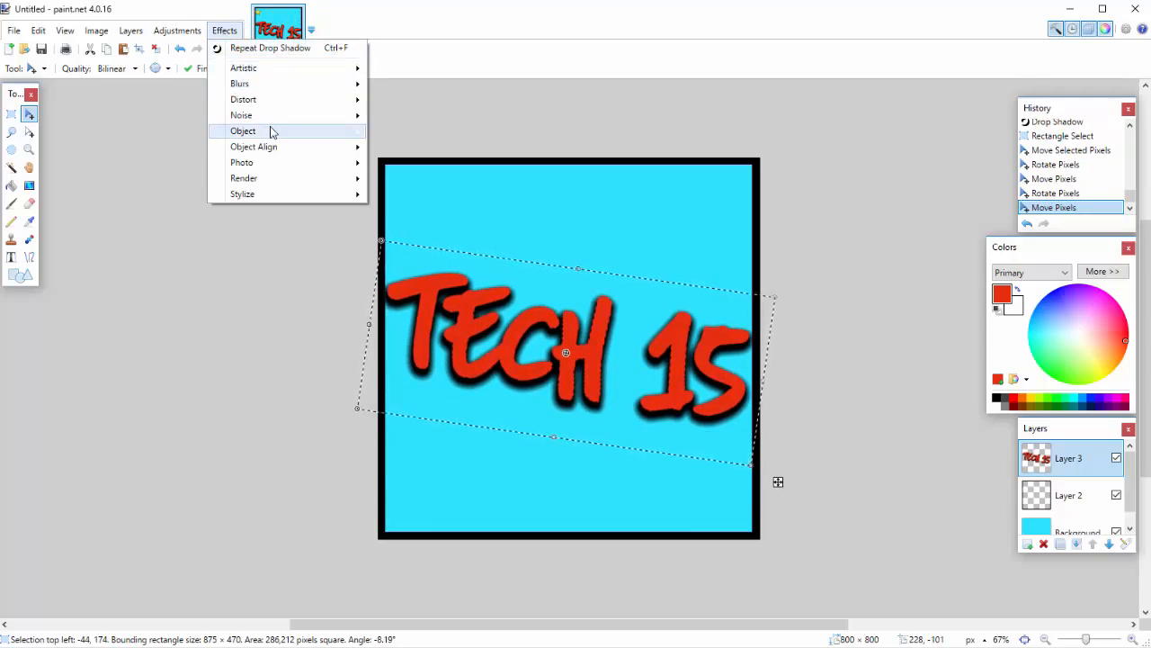
{"action": "mouse_move", "coordinate": [274, 146]}
{"action": "left_click", "coordinate": [388, 148]}
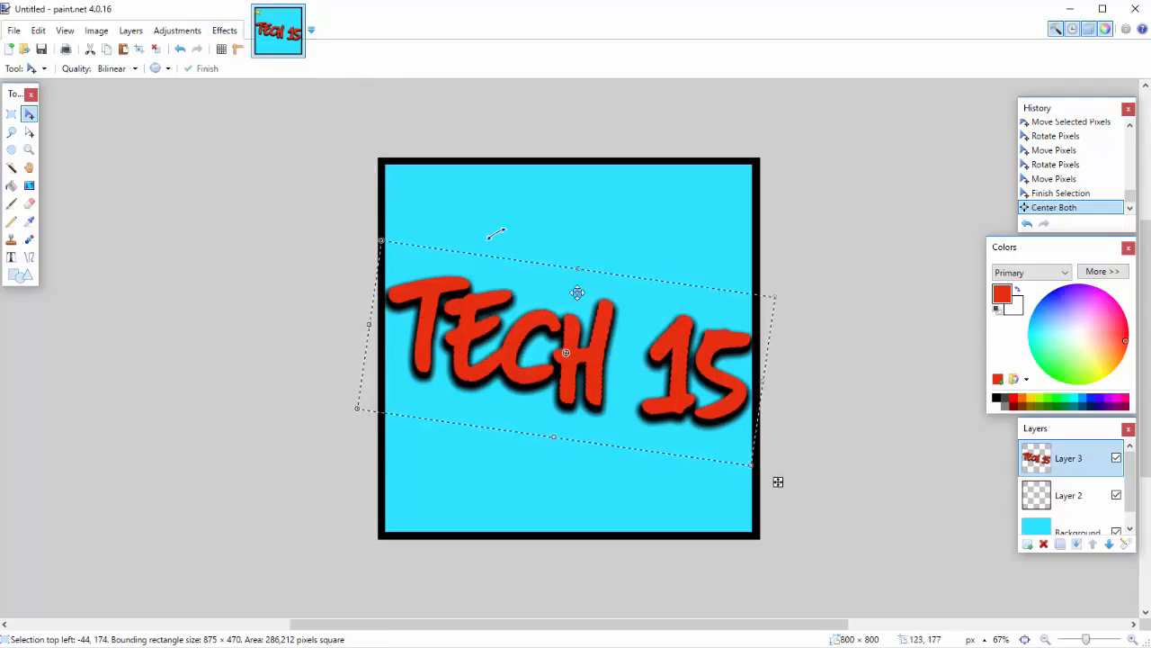
{"action": "left_click", "coordinate": [155, 50]}
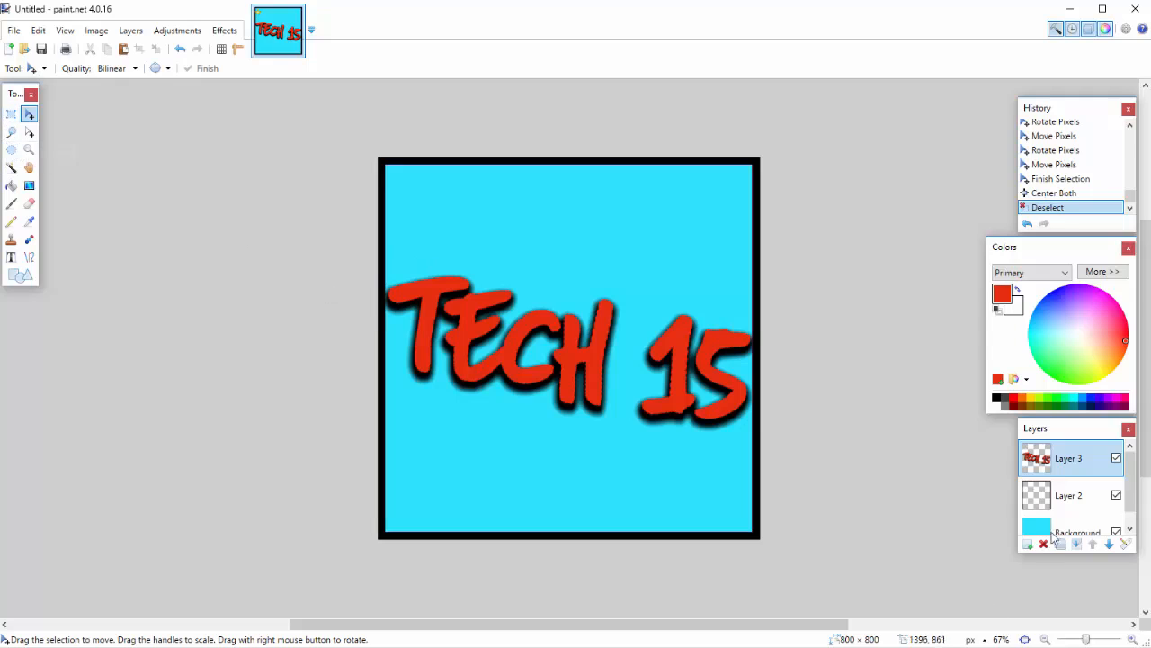
Add a new layer and place it directly below the "TECH 15" text layer.
{"action": "left_click", "coordinate": [1031, 545]}
{"action": "left_click_drag", "start_coordinate": [1035, 459], "coordinate": [1030, 493]}
{"action": "left_click", "coordinate": [11, 114]}
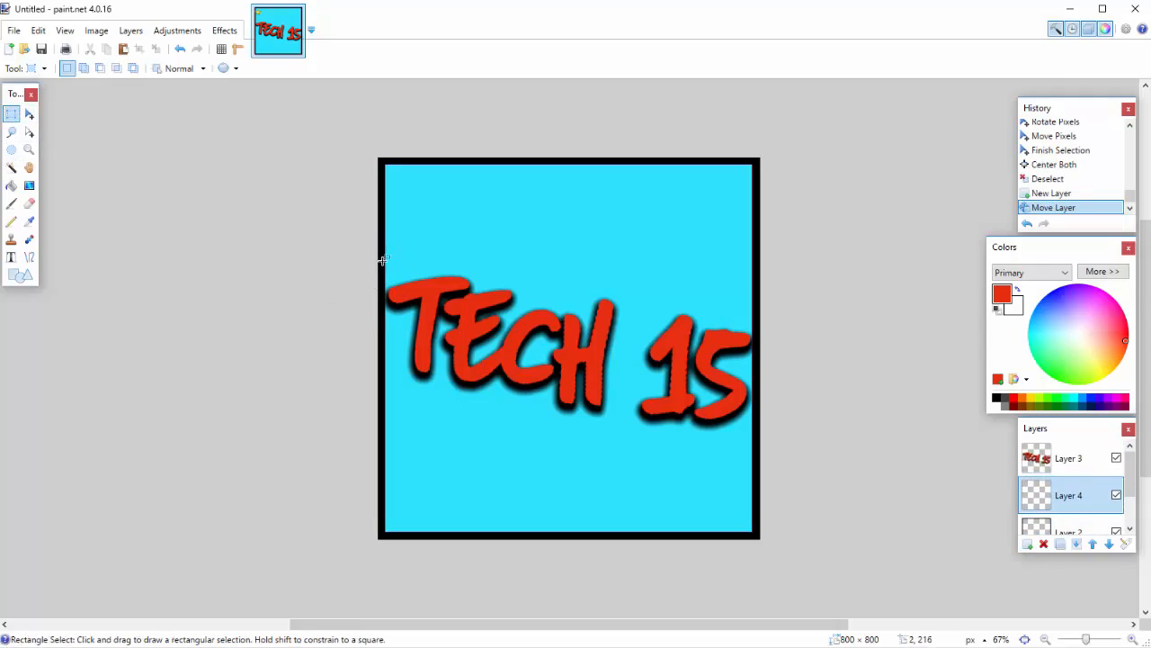
{"action": "left_click_drag", "start_coordinate": [383, 260], "coordinate": [752, 441]}
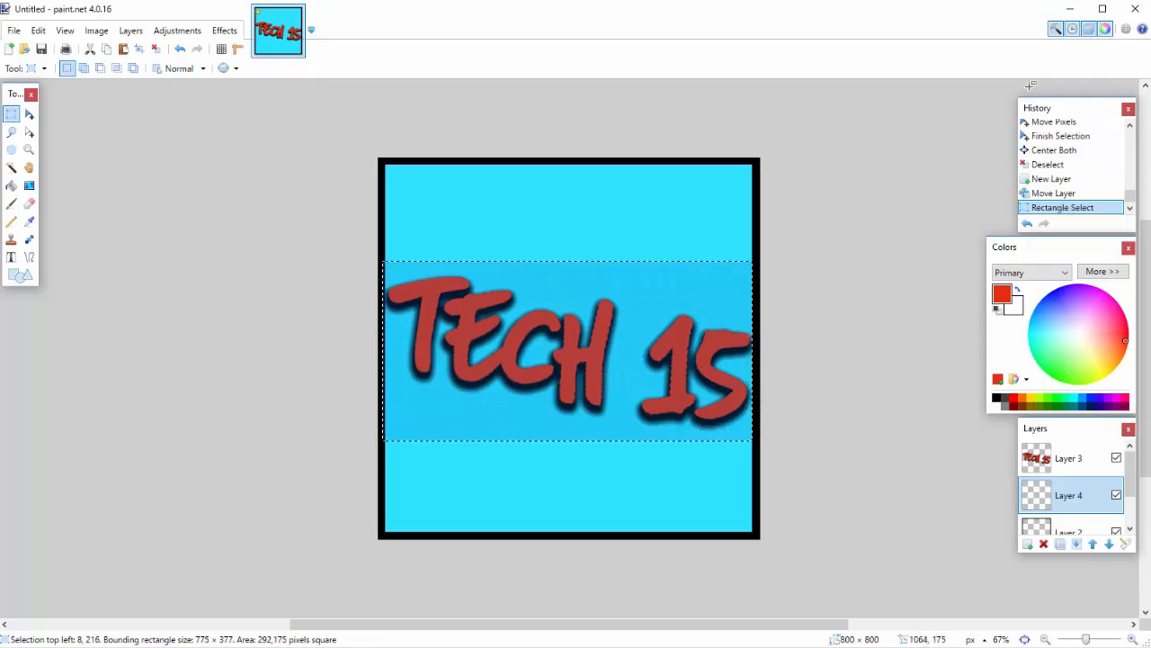
{"action": "left_click", "coordinate": [156, 49]}
Move the new layer directly above Background and fill a rectangle of about 777 × 243 px behind the text with yellow.
{"action": "left_click_drag", "start_coordinate": [1070, 509], "coordinate": [1070, 525]}
{"action": "scroll", "coordinate": [1065, 507], "scroll_direction": "down", "scroll_amount": 2}
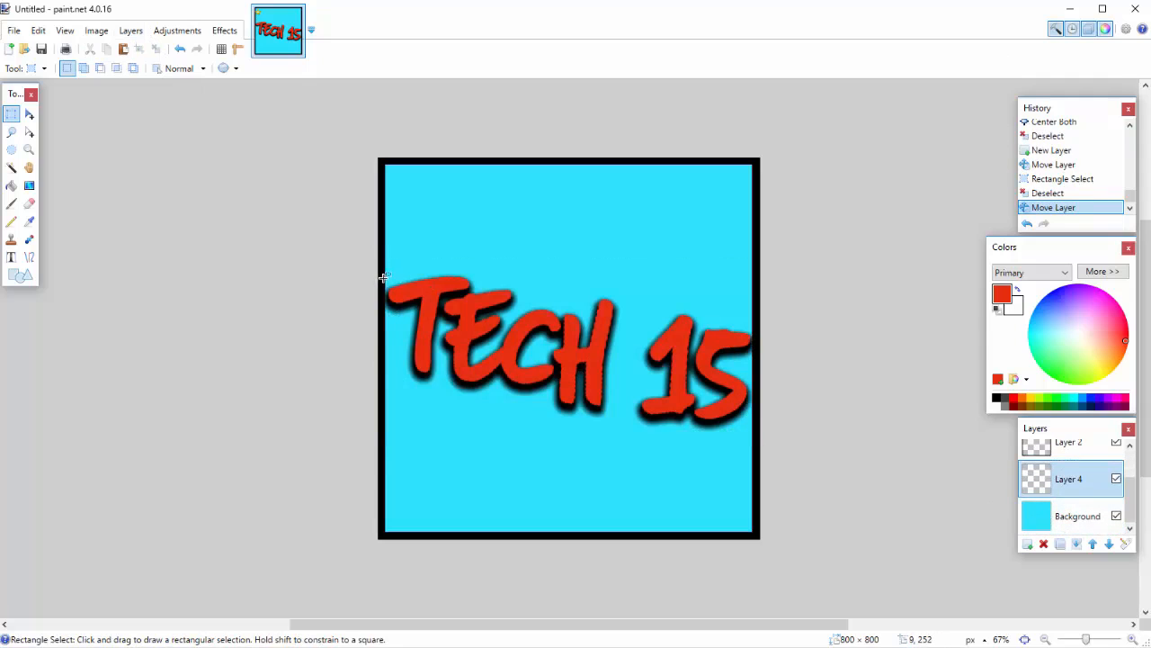
{"action": "left_click_drag", "start_coordinate": [383, 271], "coordinate": [752, 386]}
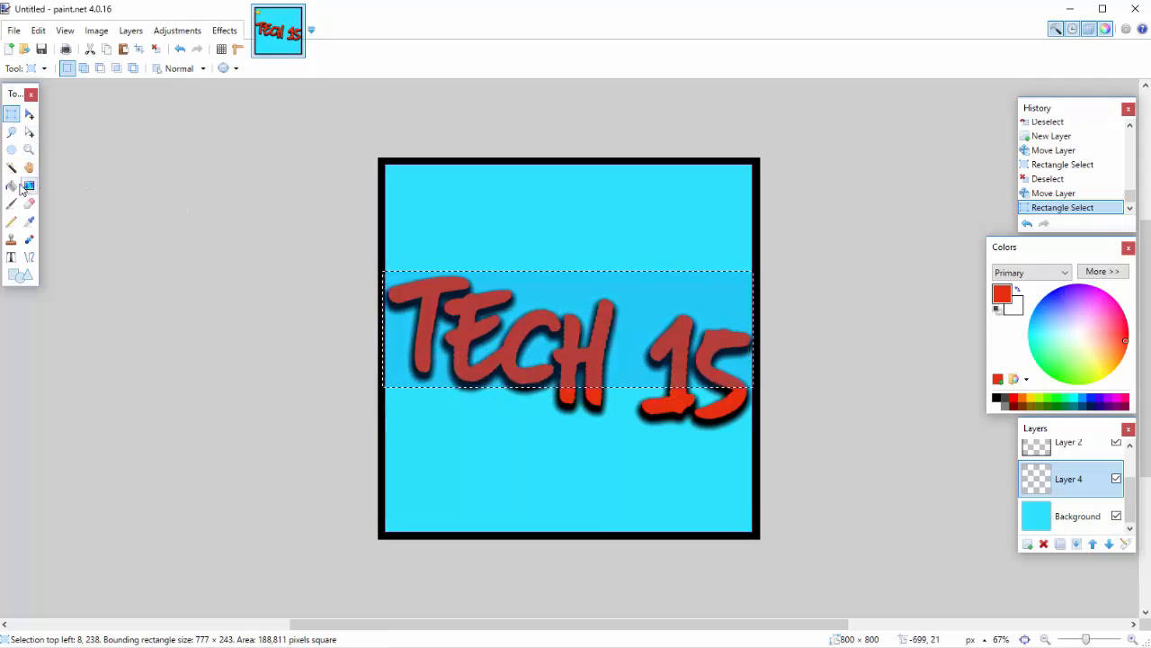
{"action": "left_click", "coordinate": [12, 185]}
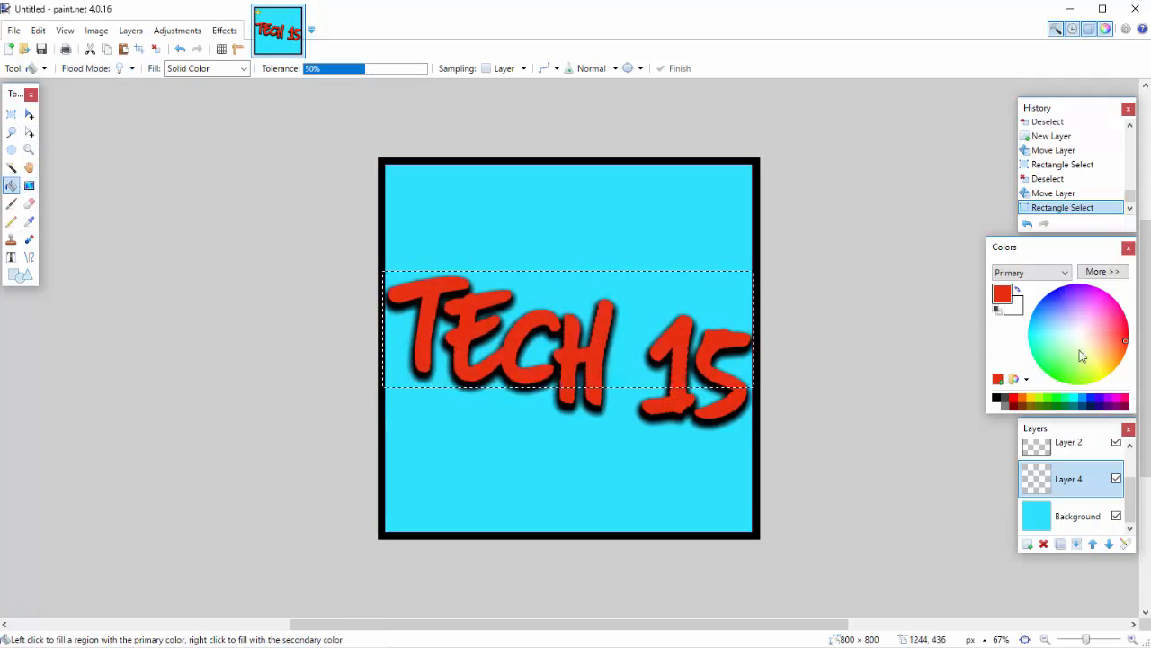
{"action": "left_click_drag", "start_coordinate": [1117, 348], "coordinate": [1108, 373]}
{"action": "left_click", "coordinate": [637, 297]}
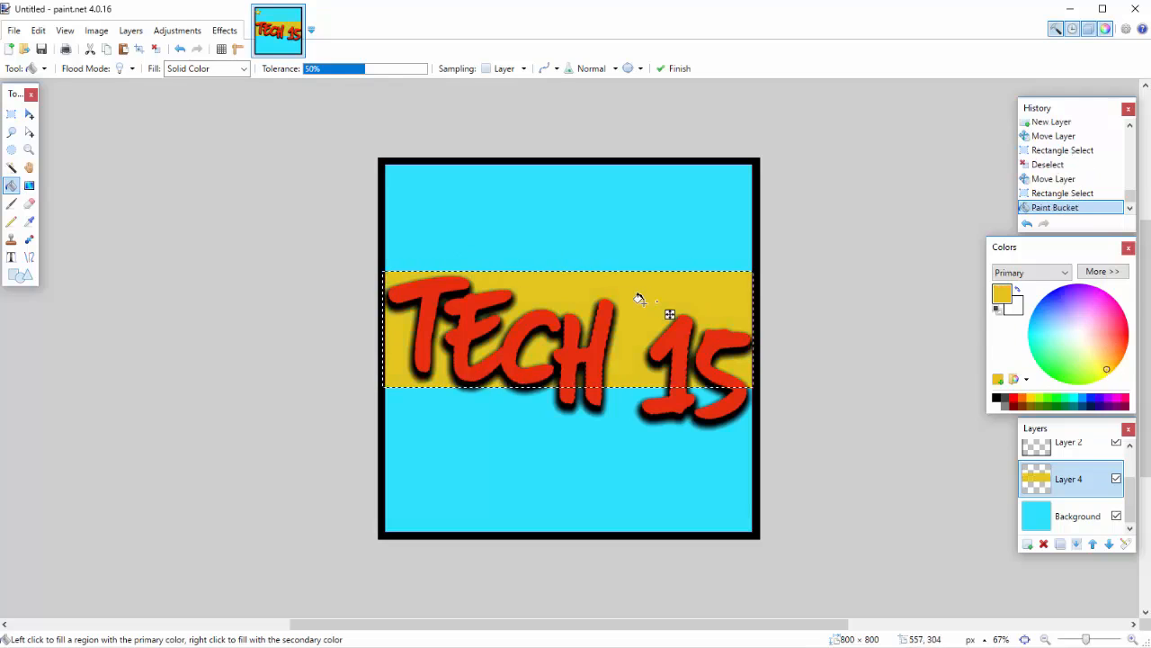
Try green and lime shades on the band's active fill and settle on a golden yellow.
{"action": "left_click", "coordinate": [1046, 376]}
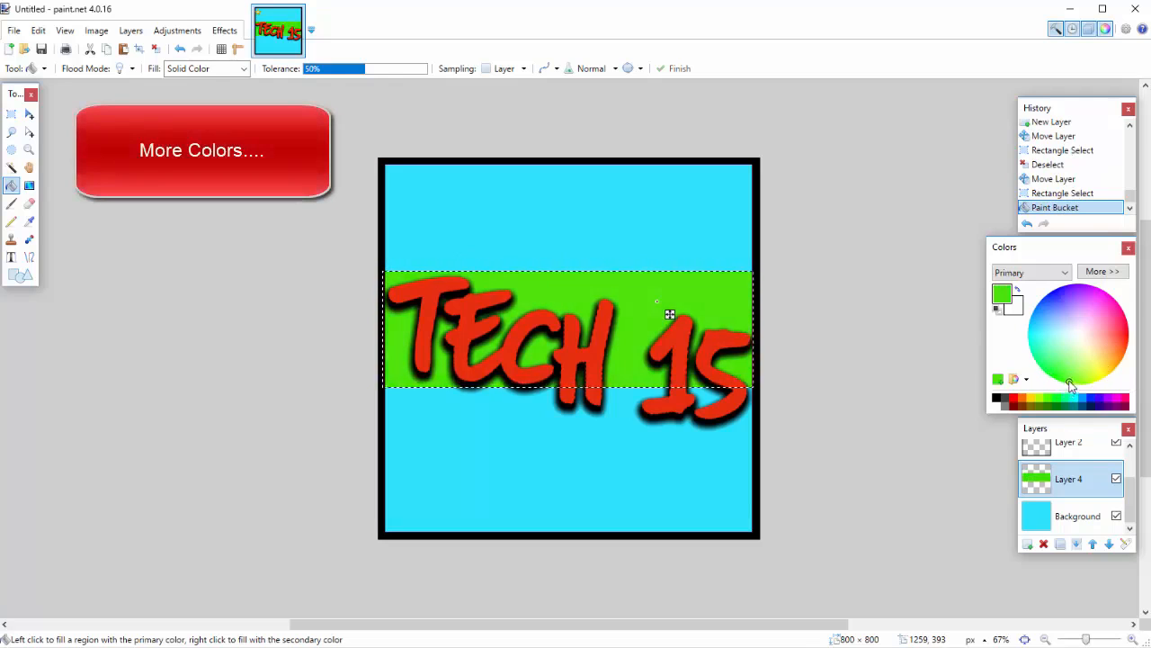
{"action": "left_click_drag", "start_coordinate": [1061, 386], "coordinate": [1073, 377]}
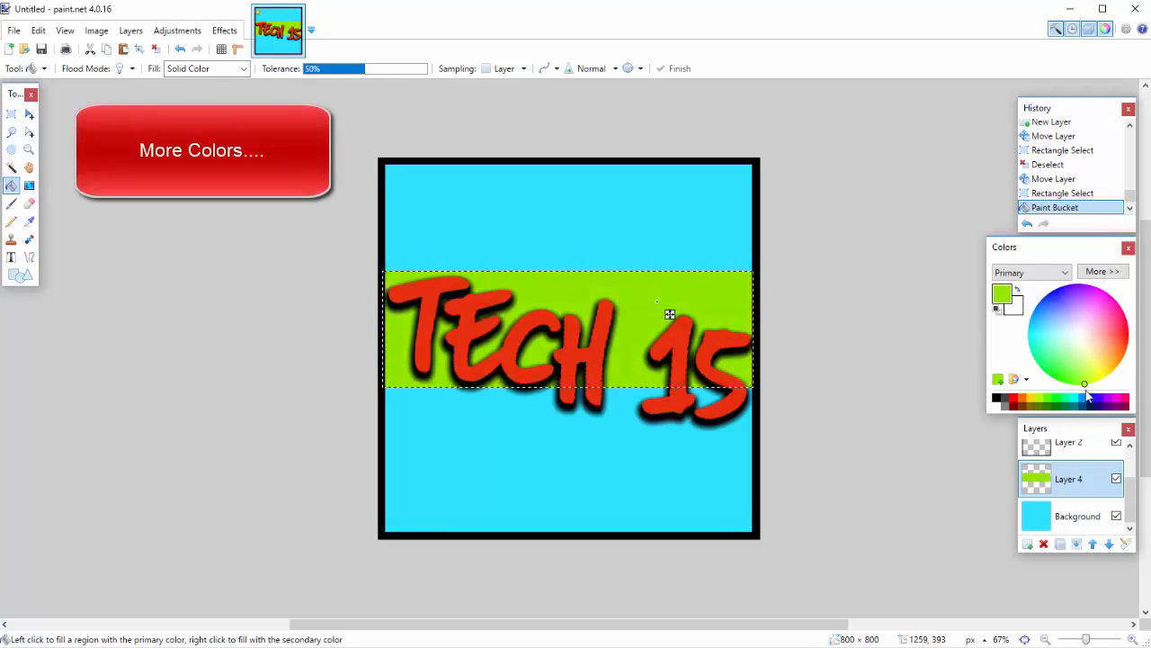
{"action": "left_click", "coordinate": [1088, 372]}
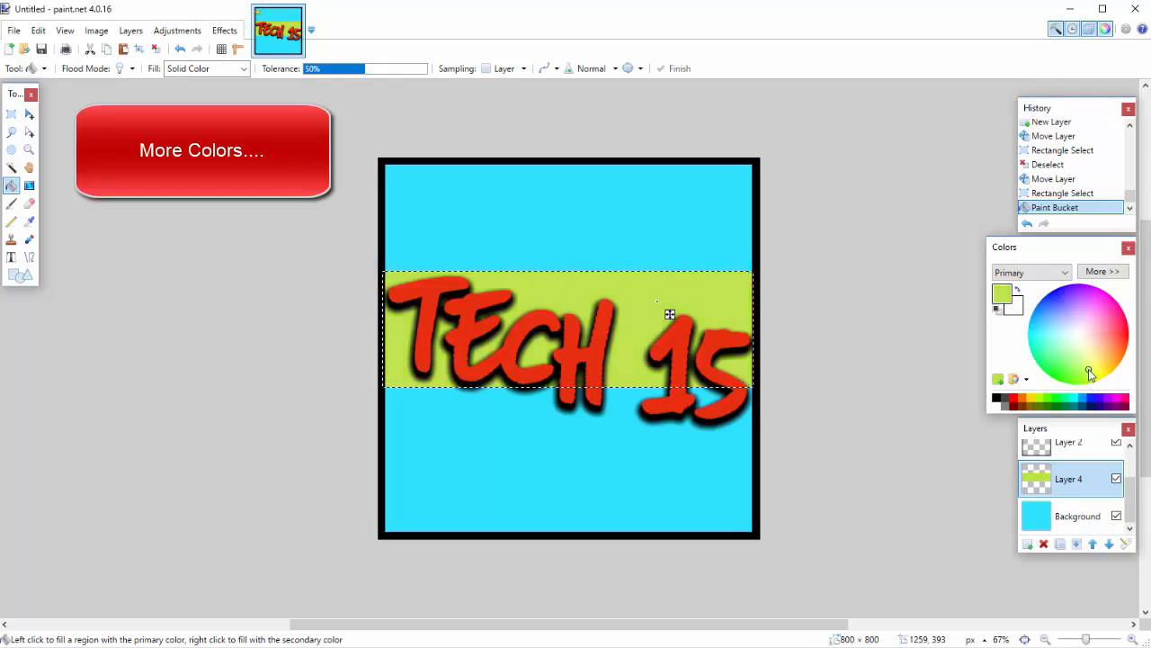
{"action": "mouse_move", "coordinate": [1103, 381]}
{"action": "left_mouse_down"}
{"action": "mouse_move", "coordinate": [1133, 322]}
{"action": "mouse_move", "coordinate": [1114, 293]}
{"action": "mouse_move", "coordinate": [1084, 286]}
{"action": "mouse_move", "coordinate": [1051, 311]}
{"action": "mouse_move", "coordinate": [1052, 296]}
{"action": "mouse_move", "coordinate": [1037, 352]}
{"action": "mouse_move", "coordinate": [1041, 374]}
{"action": "mouse_move", "coordinate": [1076, 386]}
{"action": "mouse_move", "coordinate": [1091, 374]}
{"action": "left_mouse_up"}
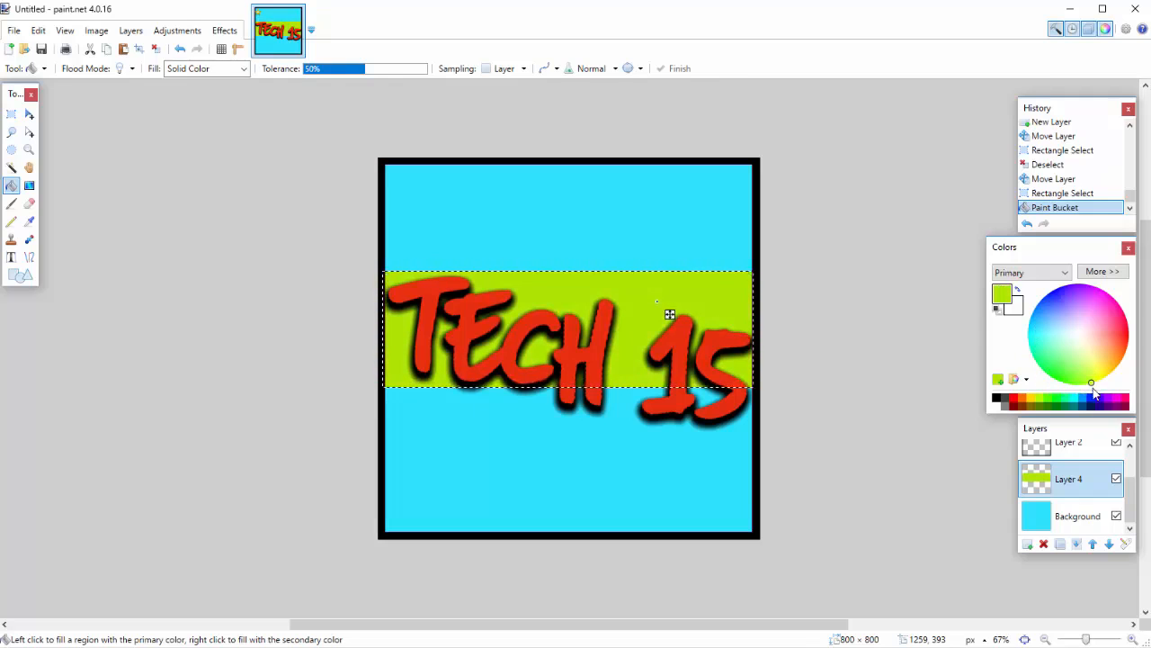
{"action": "left_click_drag", "start_coordinate": [1103, 366], "coordinate": [1114, 375]}
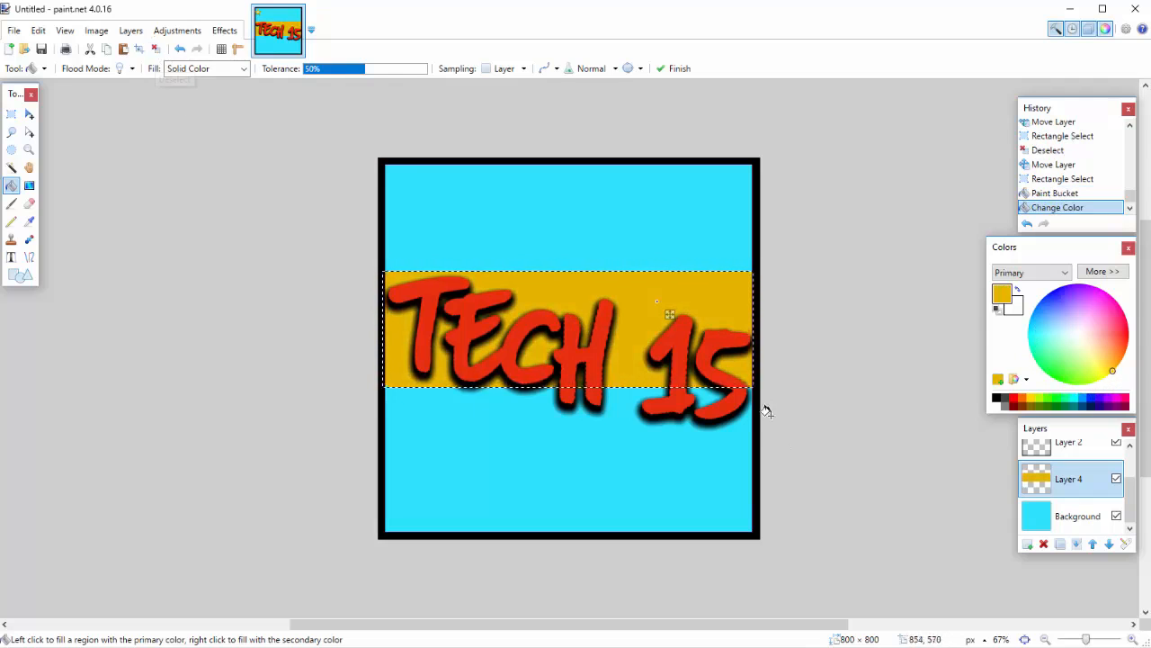
Rotate the golden band to about -8.88°, stretch it past both side borders, increase its height and align it behind the text.
{"action": "left_click", "coordinate": [29, 113]}
{"action": "left_click_drag", "start_coordinate": [777, 393], "coordinate": [772, 447]}
{"action": "left_click_drag", "start_coordinate": [755, 380], "coordinate": [769, 385]}
{"action": "left_click_drag", "start_coordinate": [386, 322], "coordinate": [376, 320]}
{"action": "left_click_drag", "start_coordinate": [785, 450], "coordinate": [786, 452]}
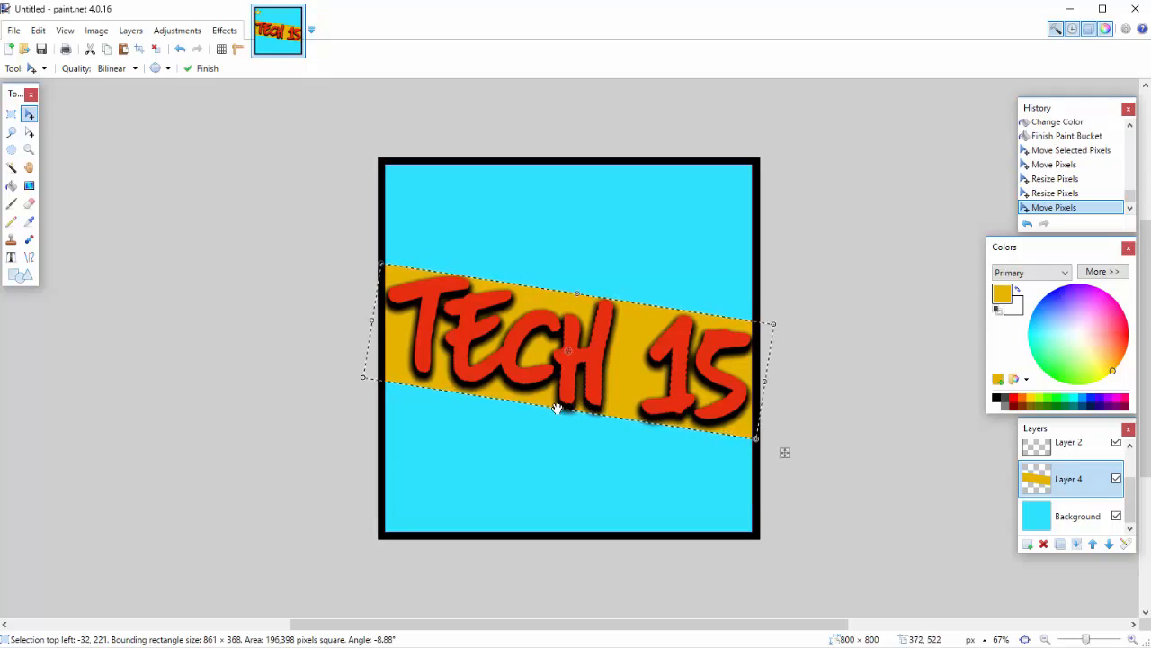
{"action": "left_click_drag", "start_coordinate": [558, 410], "coordinate": [559, 418]}
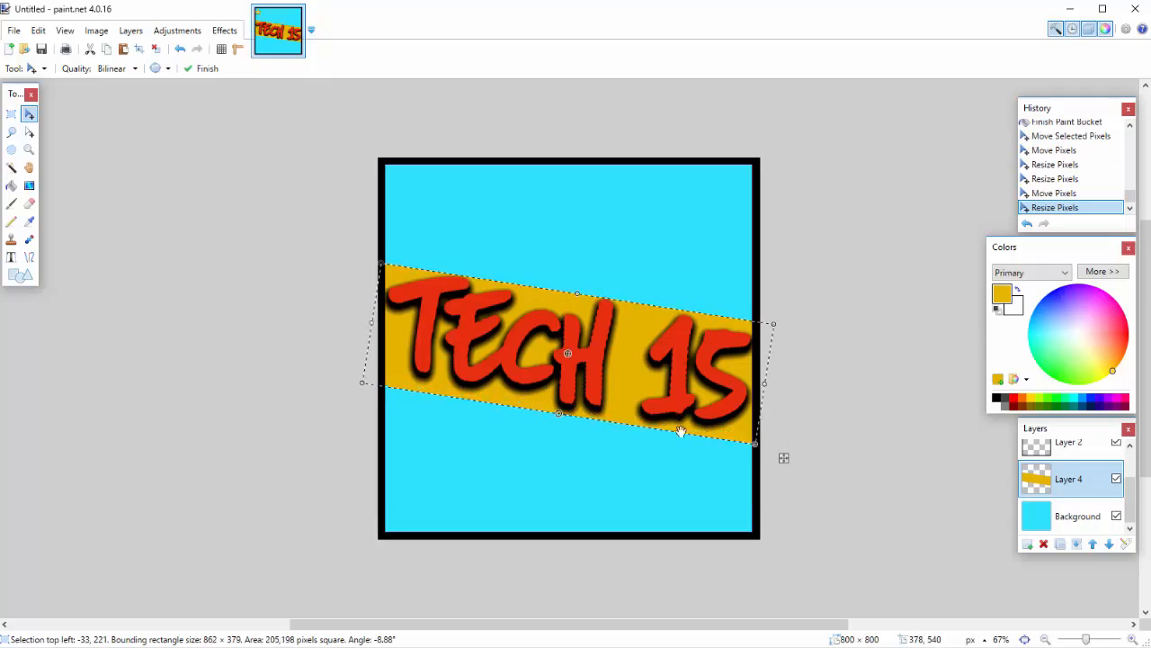
{"action": "left_click_drag", "start_coordinate": [781, 455], "coordinate": [783, 459]}
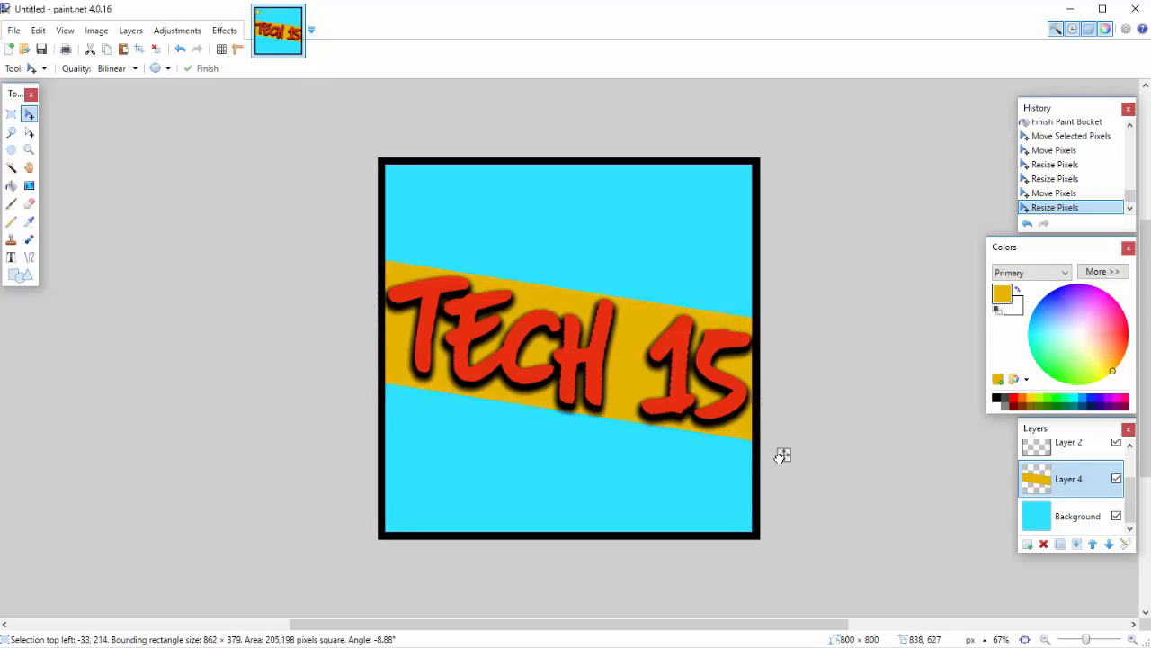
Rotate the golden band to about -10.37°, deselect it and give it a black drop shadow with Offset Y 9 and both radii 7.
{"action": "left_click_drag", "start_coordinate": [783, 456], "coordinate": [768, 450]}
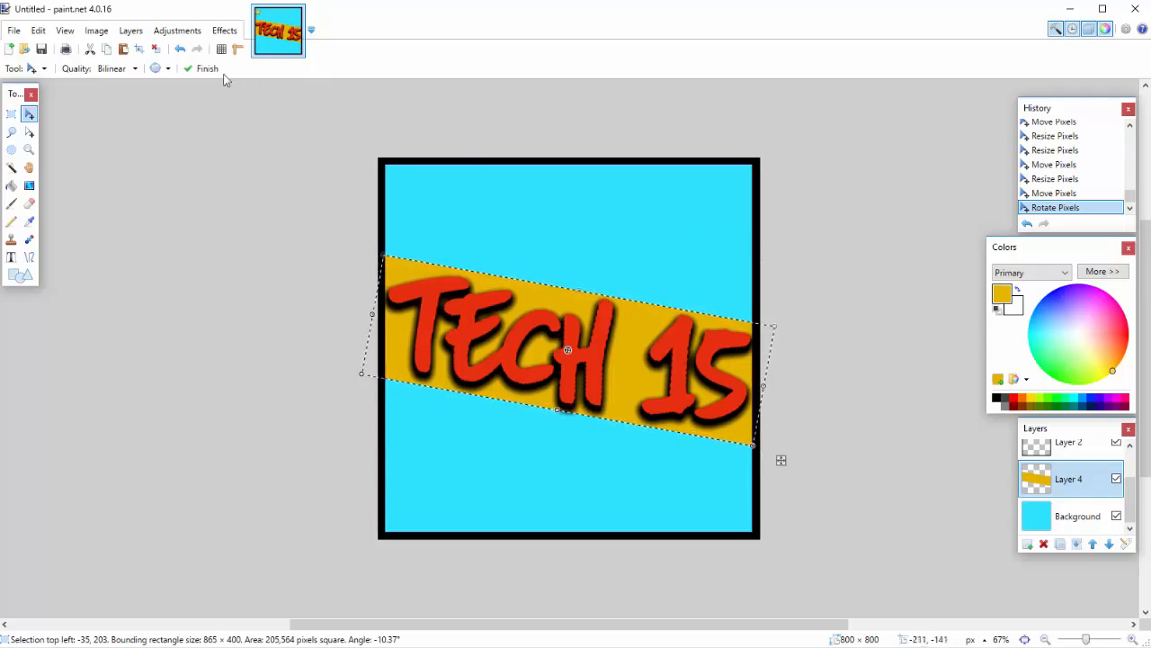
{"action": "left_click", "coordinate": [155, 49]}
{"action": "left_click", "coordinate": [224, 33]}
{"action": "mouse_move", "coordinate": [261, 115]}
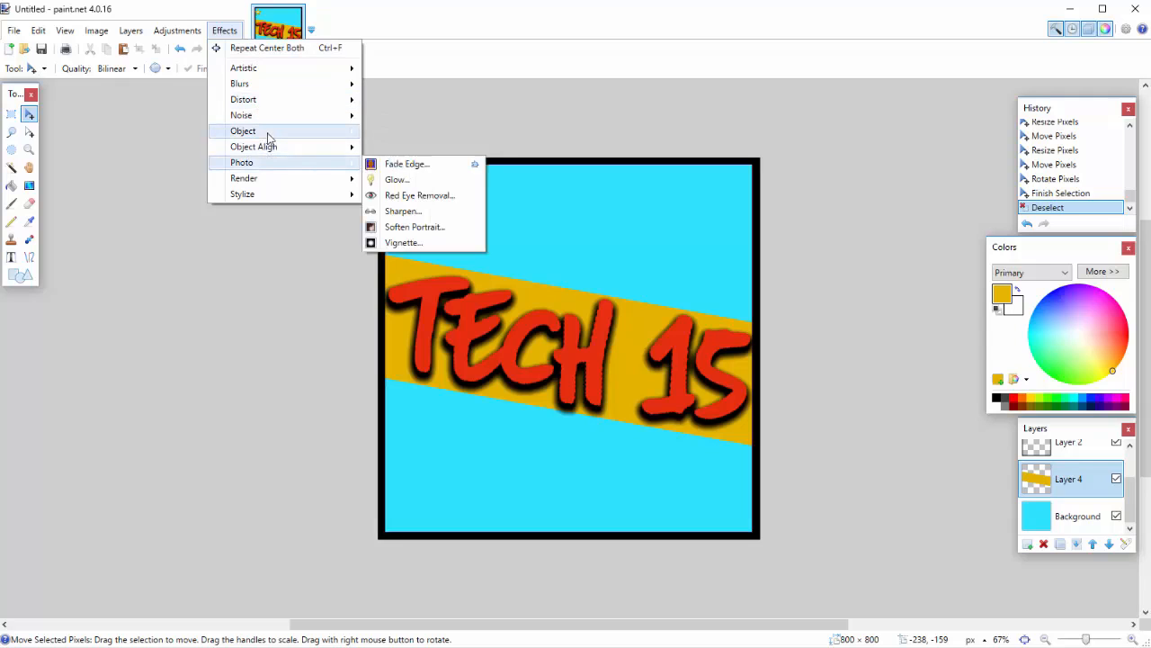
{"action": "left_click", "coordinate": [391, 144]}
{"action": "left_click_drag", "start_coordinate": [566, 167], "coordinate": [199, 151]}
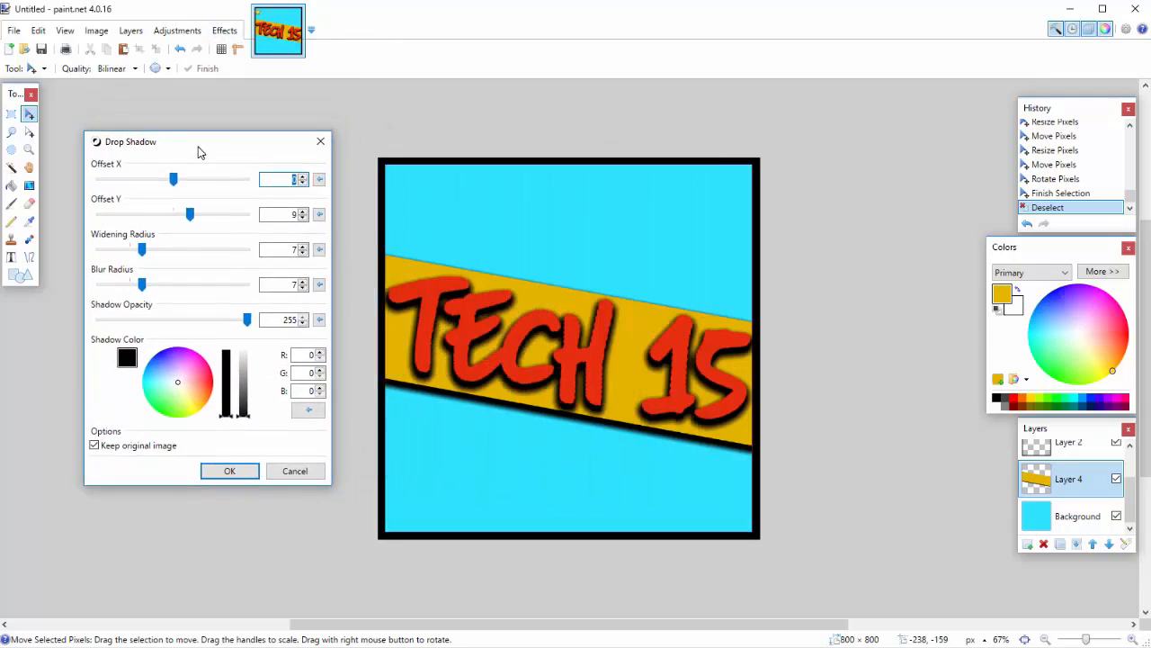
{"action": "left_click", "coordinate": [228, 470]}
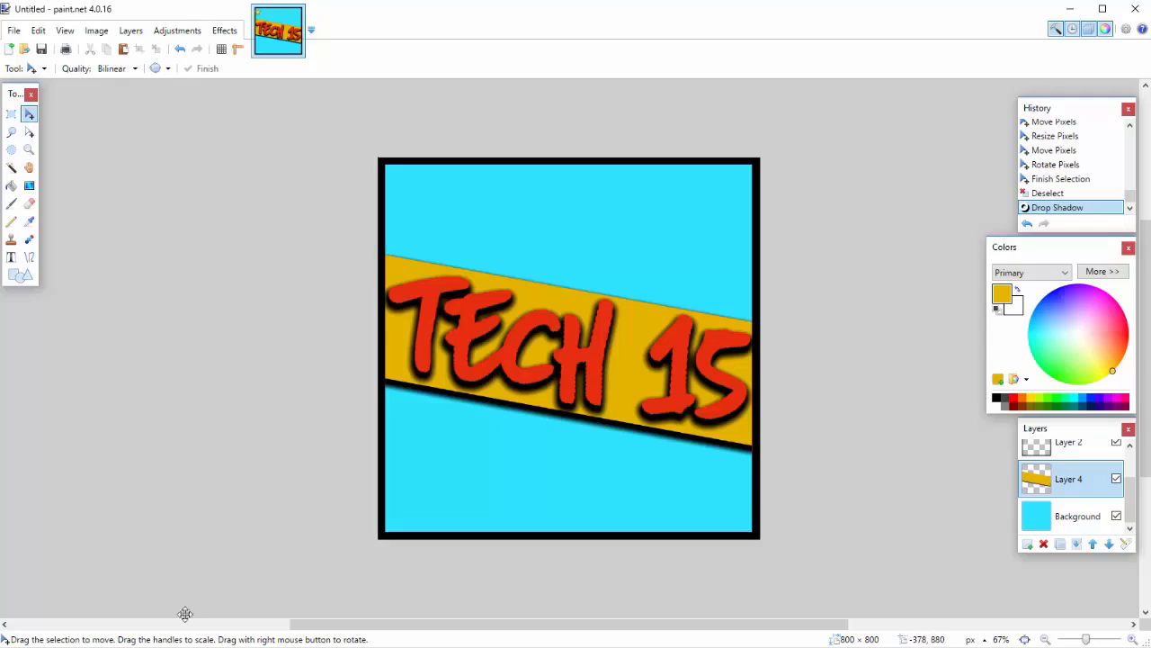
Switch to the browser, find the diagonal brown wood texture in the COOL TEXTURES image results, copy the image and return to paint.net.
{"action": "left_click", "coordinate": [182, 646]}
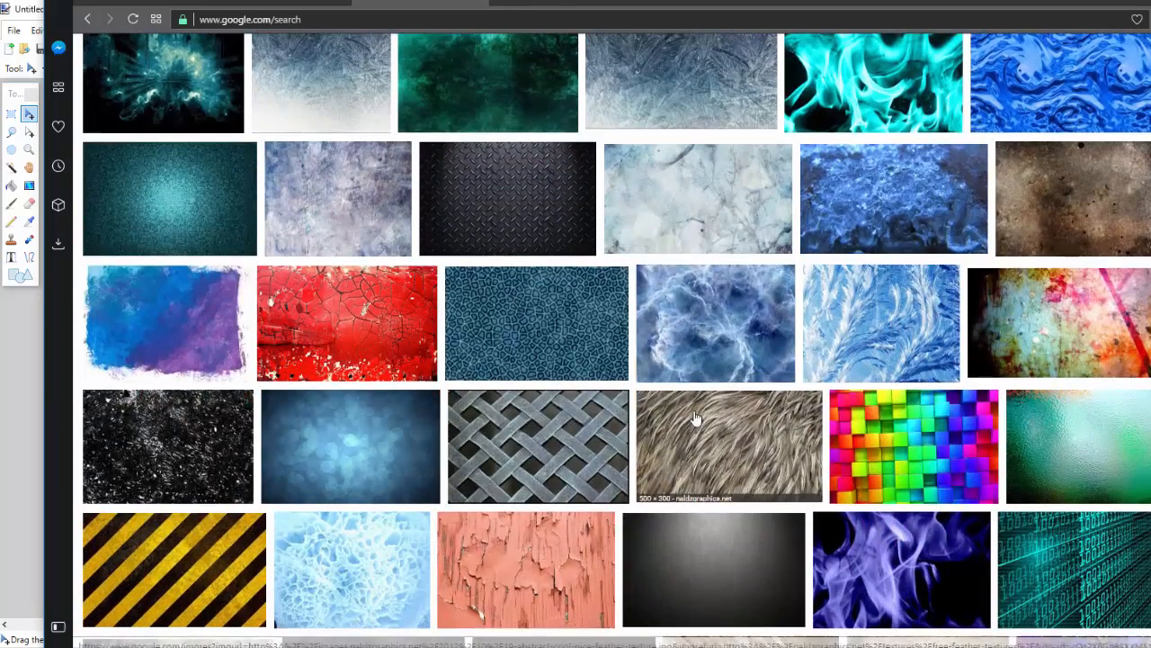
{"action": "scroll", "coordinate": [673, 432], "scroll_direction": "down", "scroll_amount": 1}
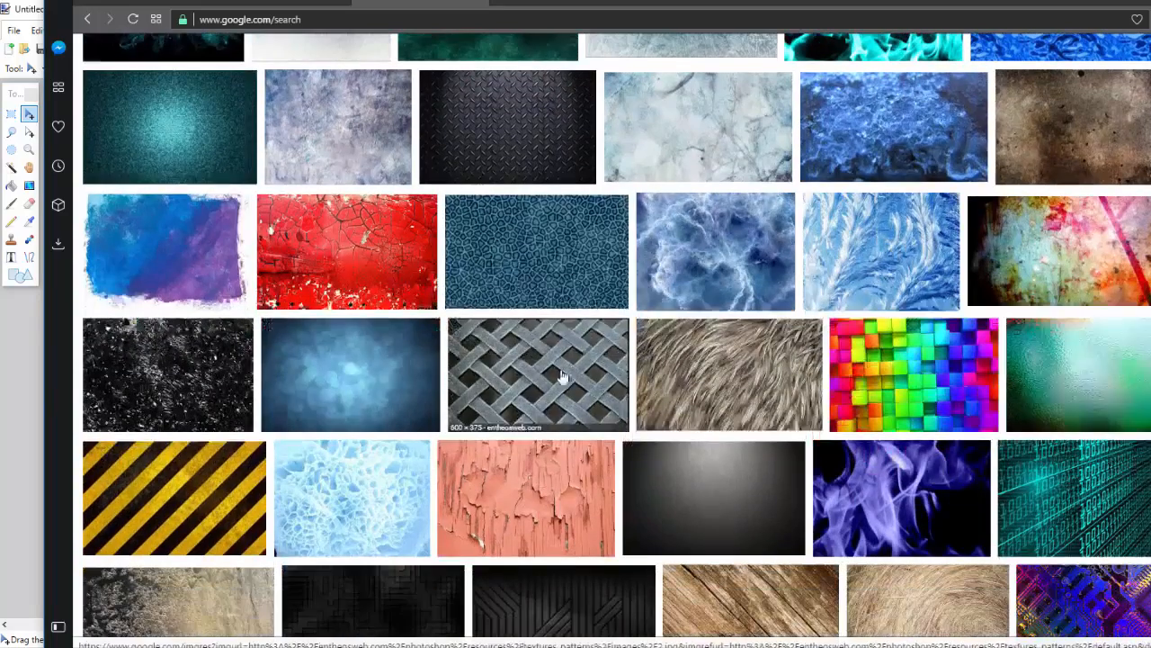
{"action": "scroll", "coordinate": [560, 365], "scroll_direction": "up", "scroll_amount": 3}
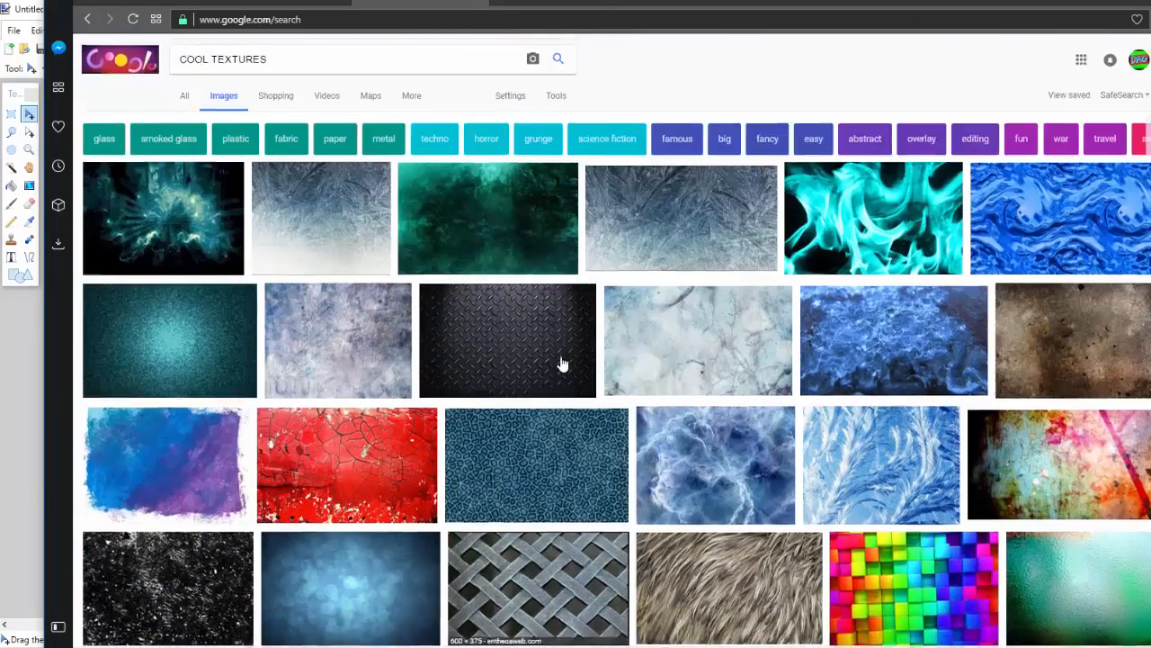
{"action": "scroll", "coordinate": [566, 368], "scroll_direction": "down", "scroll_amount": 5}
{"action": "scroll", "coordinate": [571, 363], "scroll_direction": "down", "scroll_amount": 3}
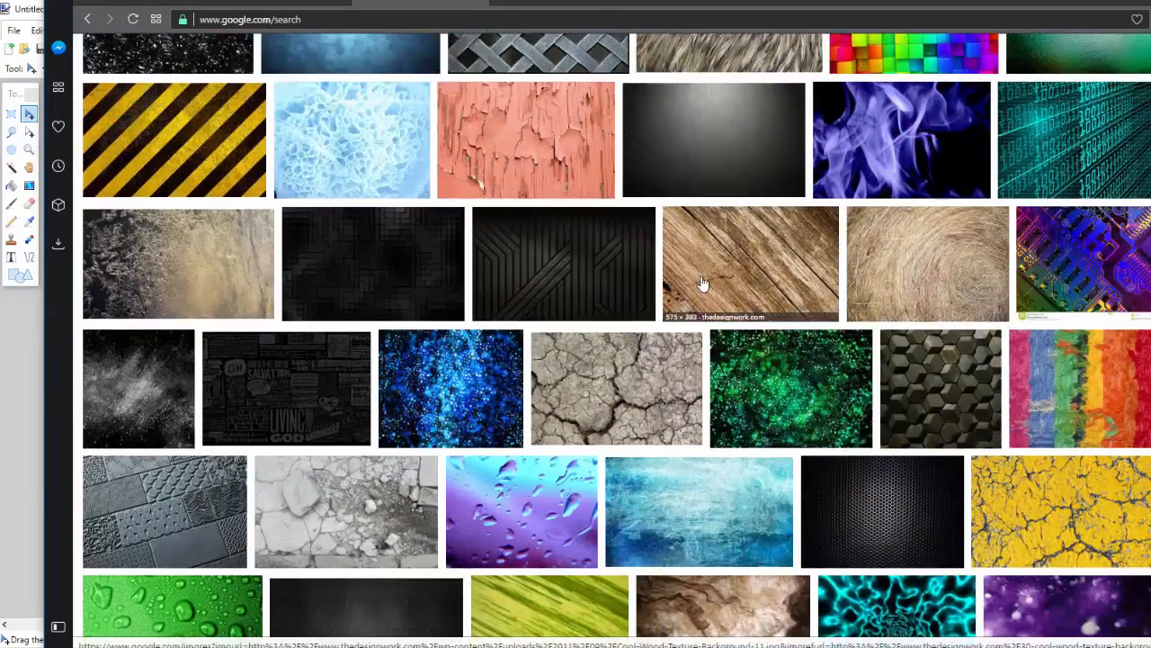
{"action": "left_click", "coordinate": [717, 284]}
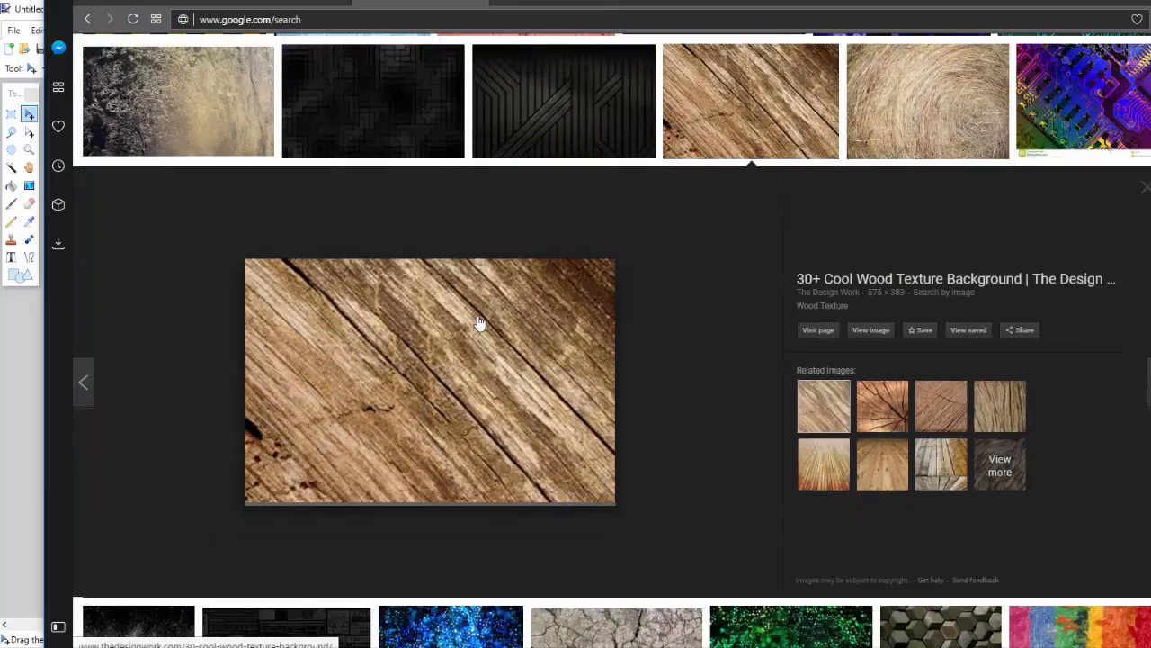
{"action": "right_click", "coordinate": [462, 372]}
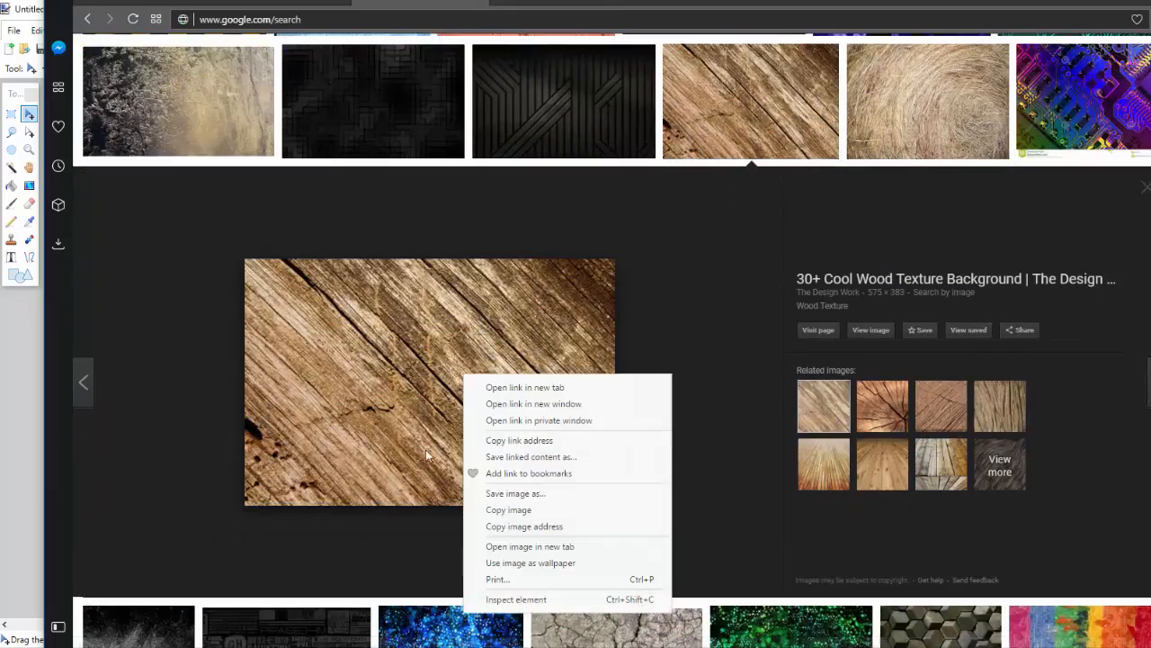
{"action": "left_click", "coordinate": [522, 513]}
{"action": "left_click", "coordinate": [1101, 5]}
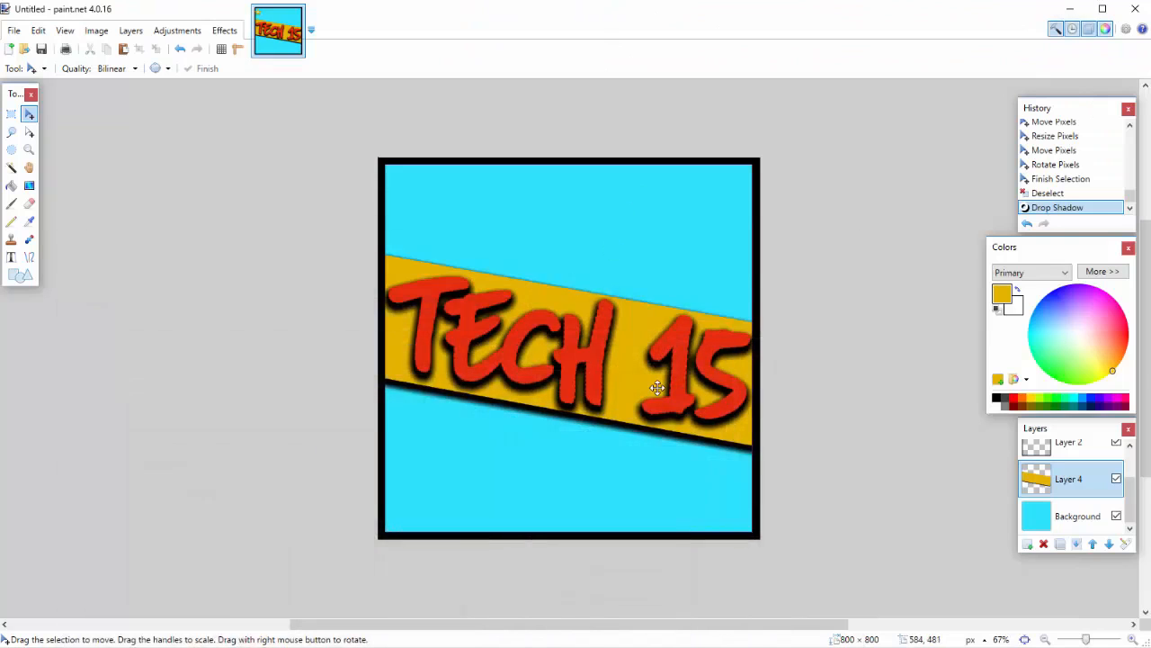
Add a new layer and place it directly above Background, beneath the golden band's layer.
{"action": "left_click", "coordinate": [1027, 543]}
{"action": "left_click_drag", "start_coordinate": [1058, 484], "coordinate": [1063, 525]}
{"action": "scroll", "coordinate": [1053, 481], "scroll_direction": "down", "scroll_amount": 1}
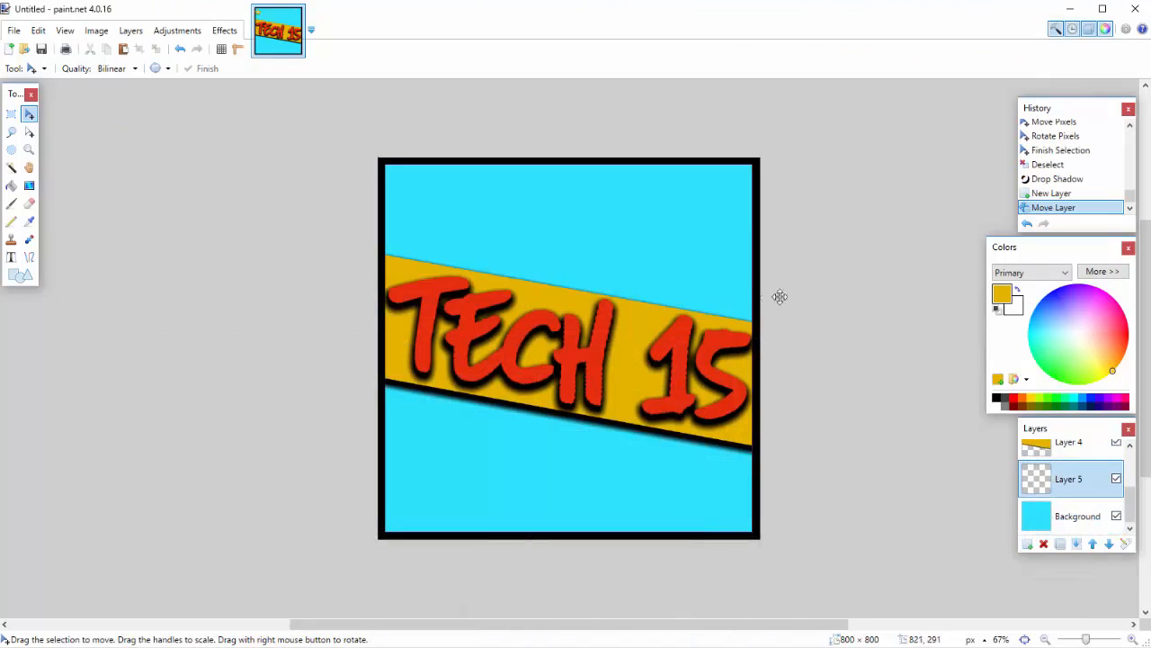
Paste the wood texture into the new layer and stretch it to about 788 × 789 px to cover the canvas.
{"action": "key", "text": "ctrl+v"}
{"action": "left_click_drag", "start_coordinate": [659, 351], "coordinate": [755, 537]}
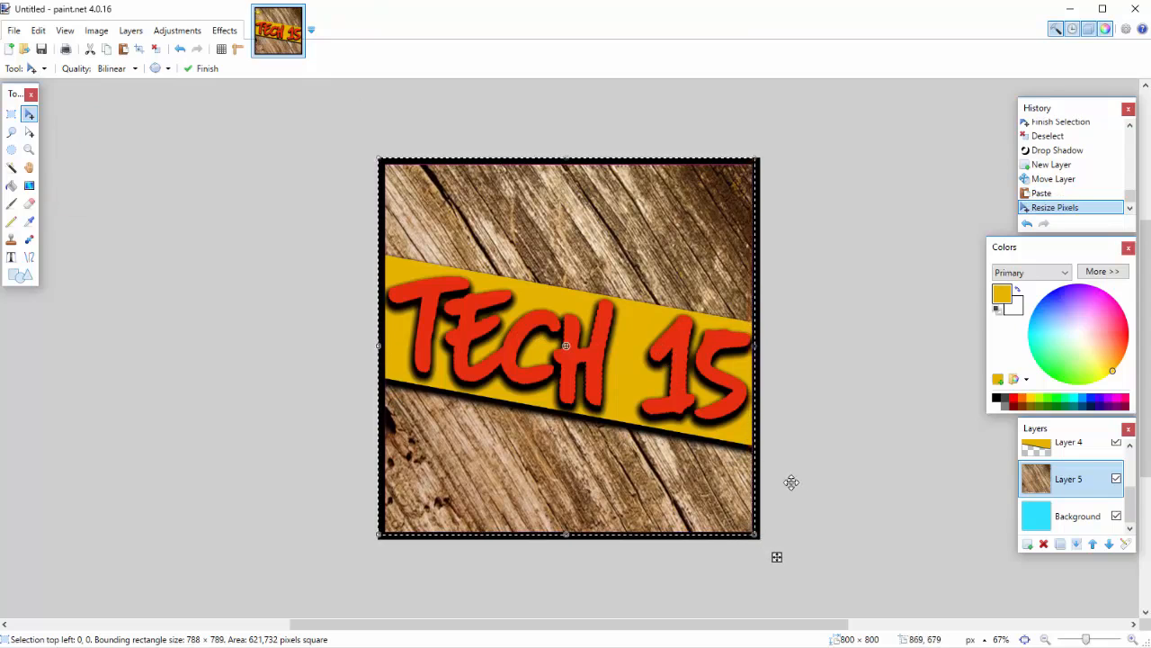
{"action": "left_click", "coordinate": [1071, 525]}
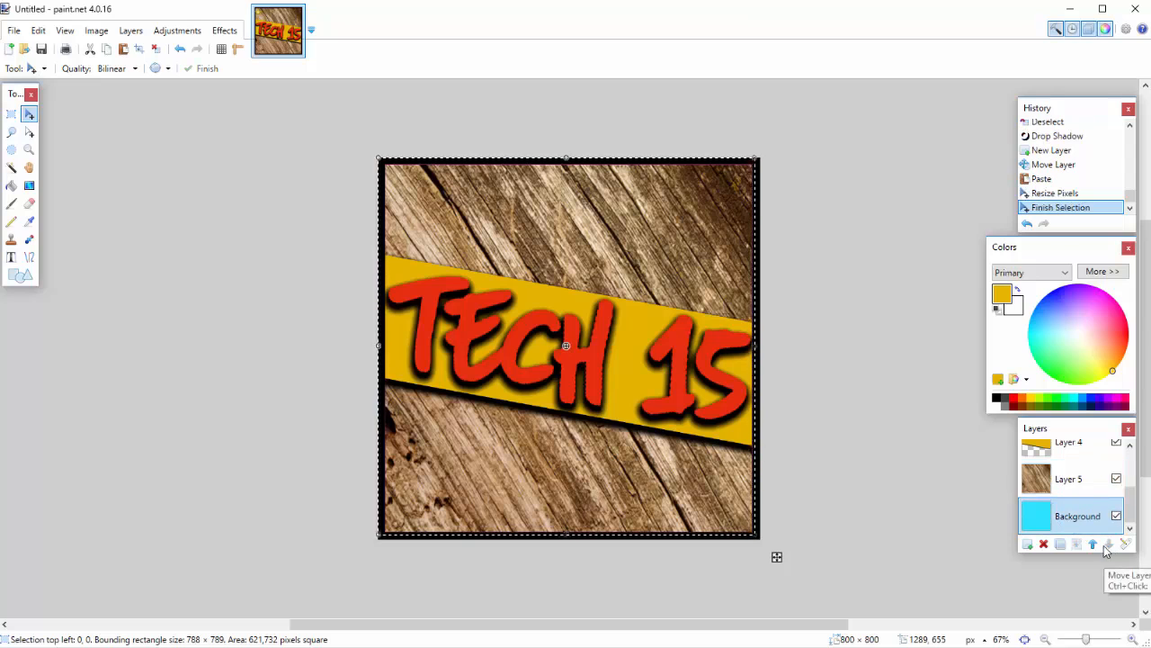
Open the wood texture layer's properties and set its blending mode to Multiply.
{"action": "left_click", "coordinate": [1070, 491]}
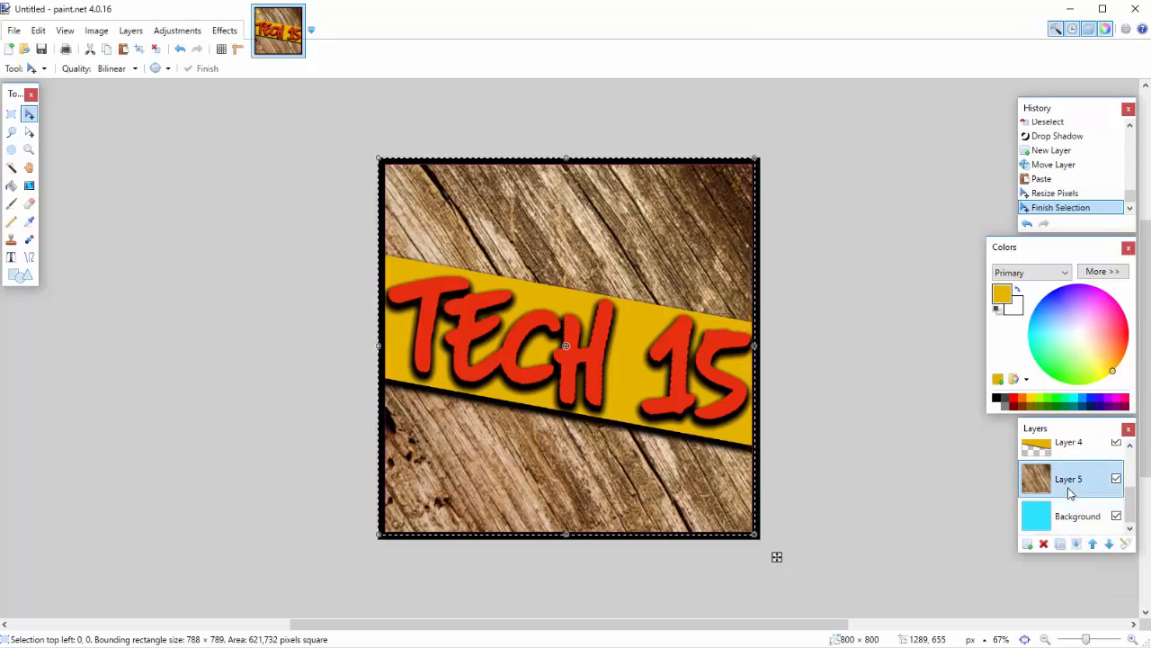
{"action": "double_click", "coordinate": [1074, 491]}
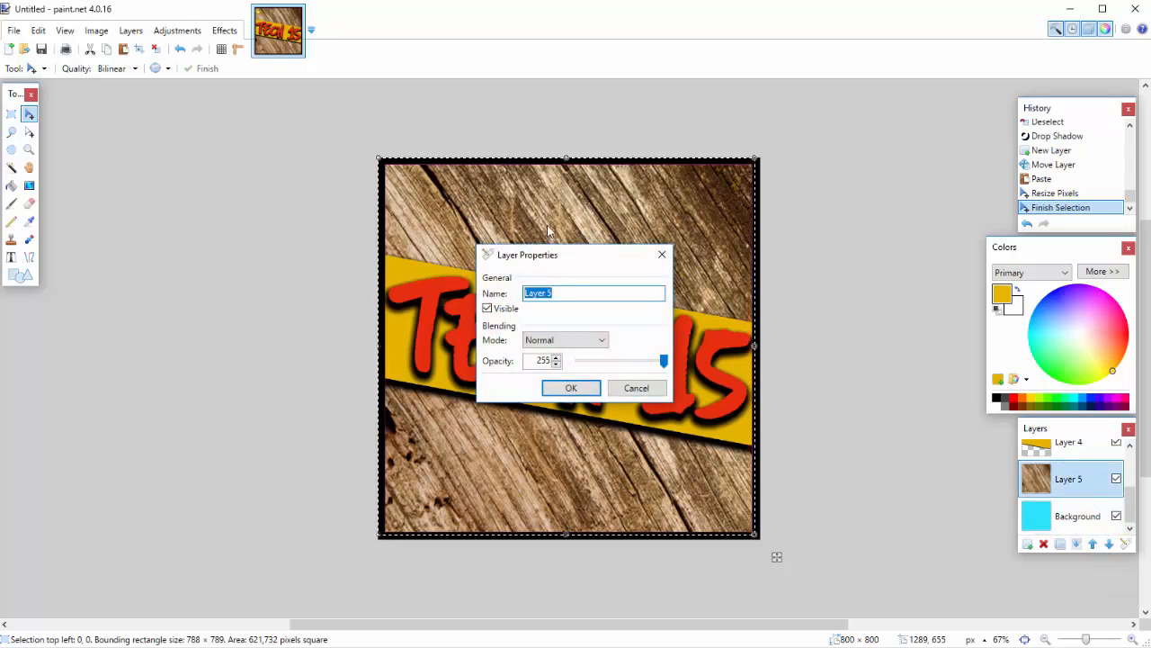
{"action": "left_click_drag", "start_coordinate": [562, 259], "coordinate": [259, 232]}
{"action": "left_click", "coordinate": [281, 312]}
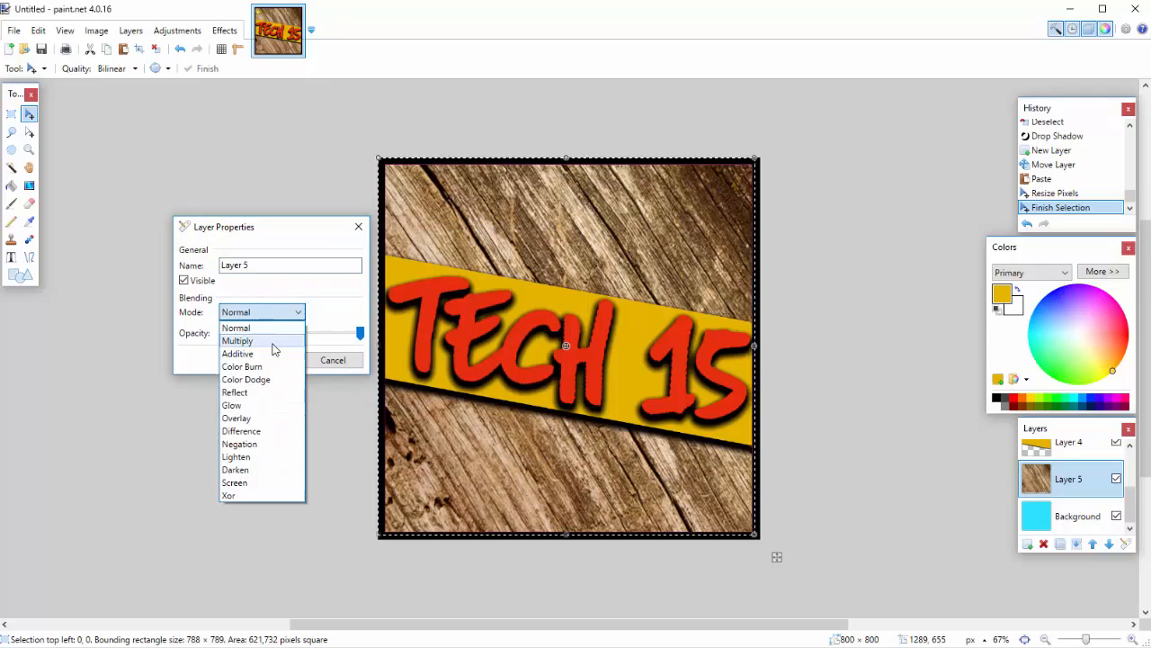
{"action": "left_click", "coordinate": [275, 342]}
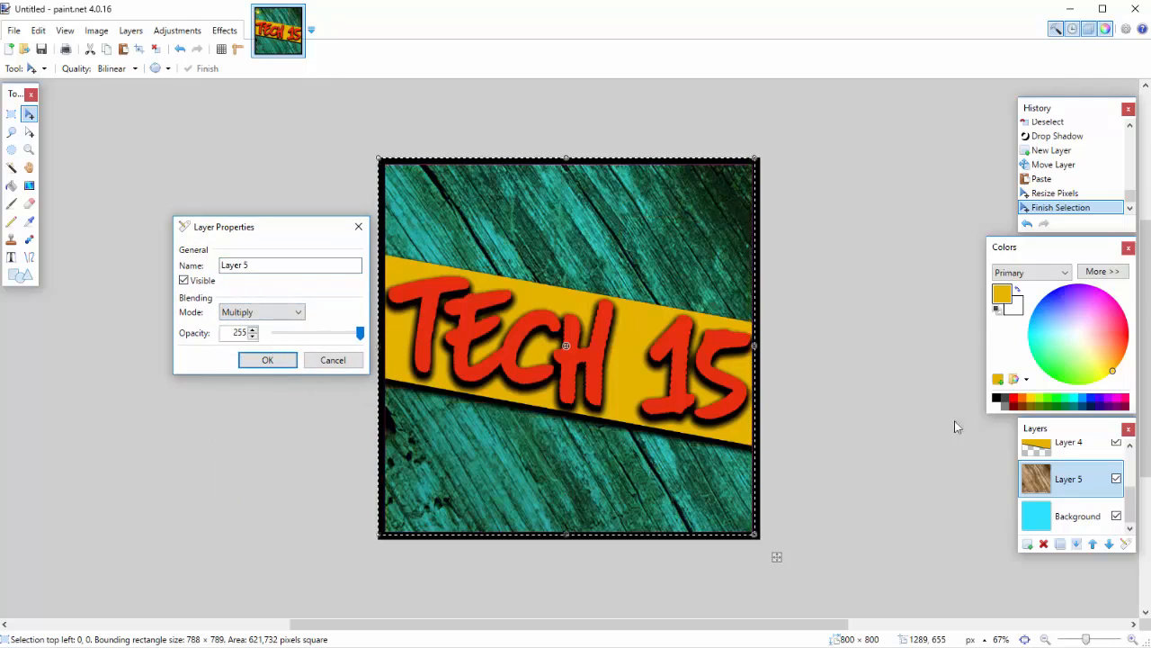
Try the Additive, Color Burn, Color Dodge and Reflect blending modes on the wood texture layer, then return to Multiply.
{"action": "left_click", "coordinate": [270, 312]}
{"action": "left_click", "coordinate": [267, 352]}
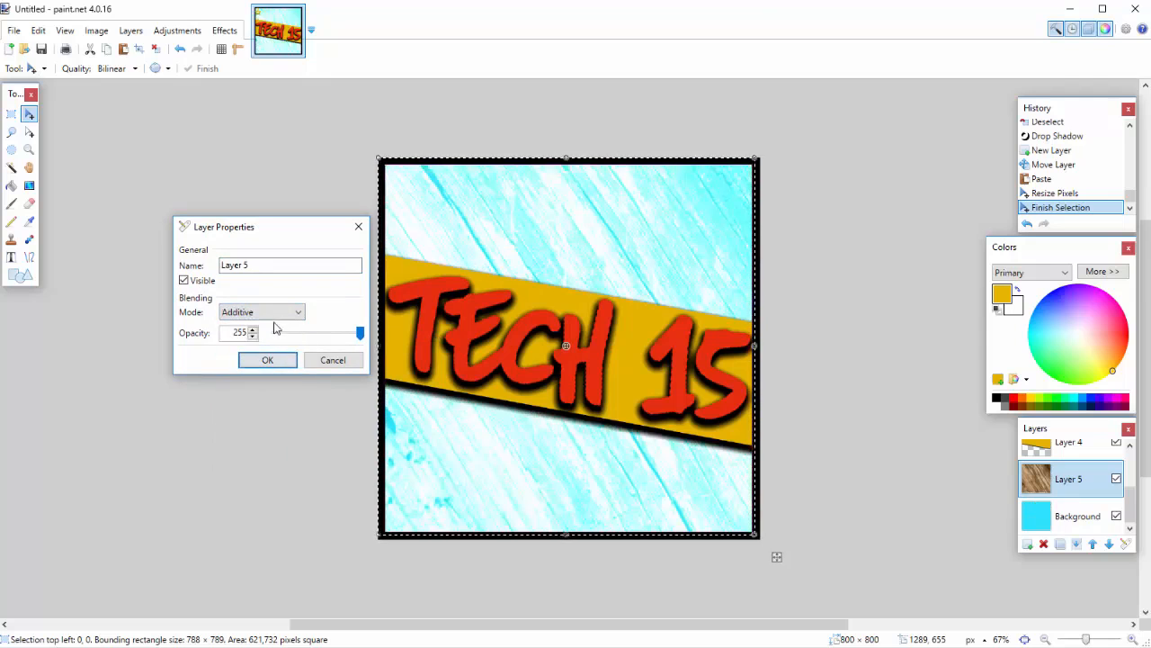
{"action": "left_click", "coordinate": [271, 312]}
{"action": "left_click", "coordinate": [268, 367]}
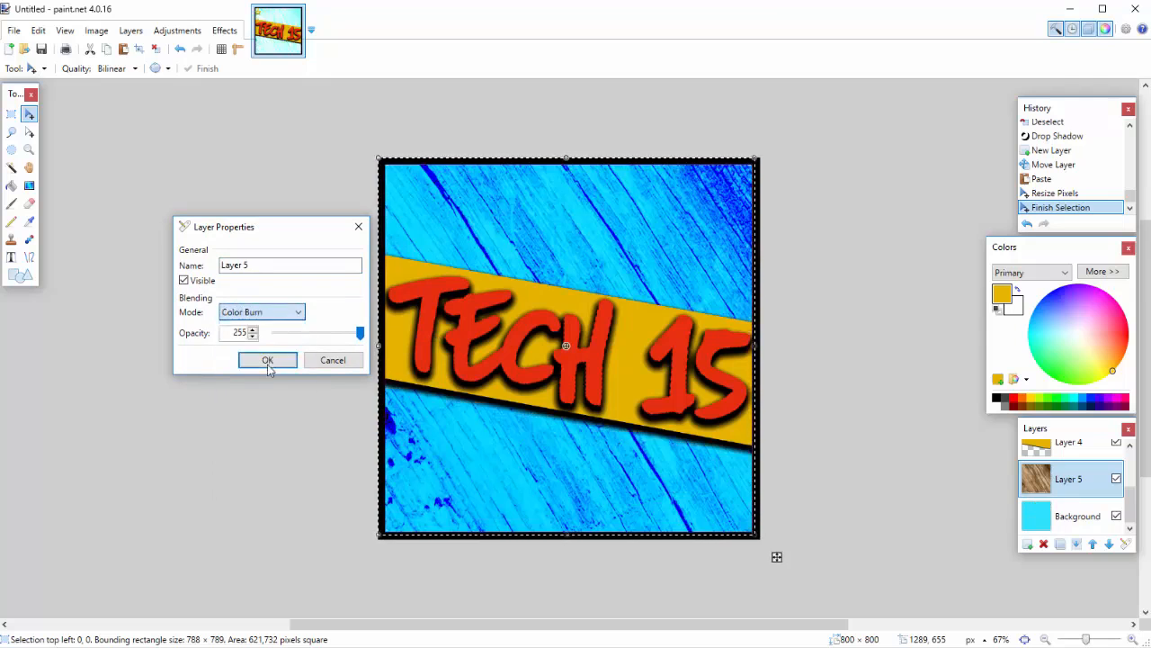
{"action": "left_click", "coordinate": [277, 312]}
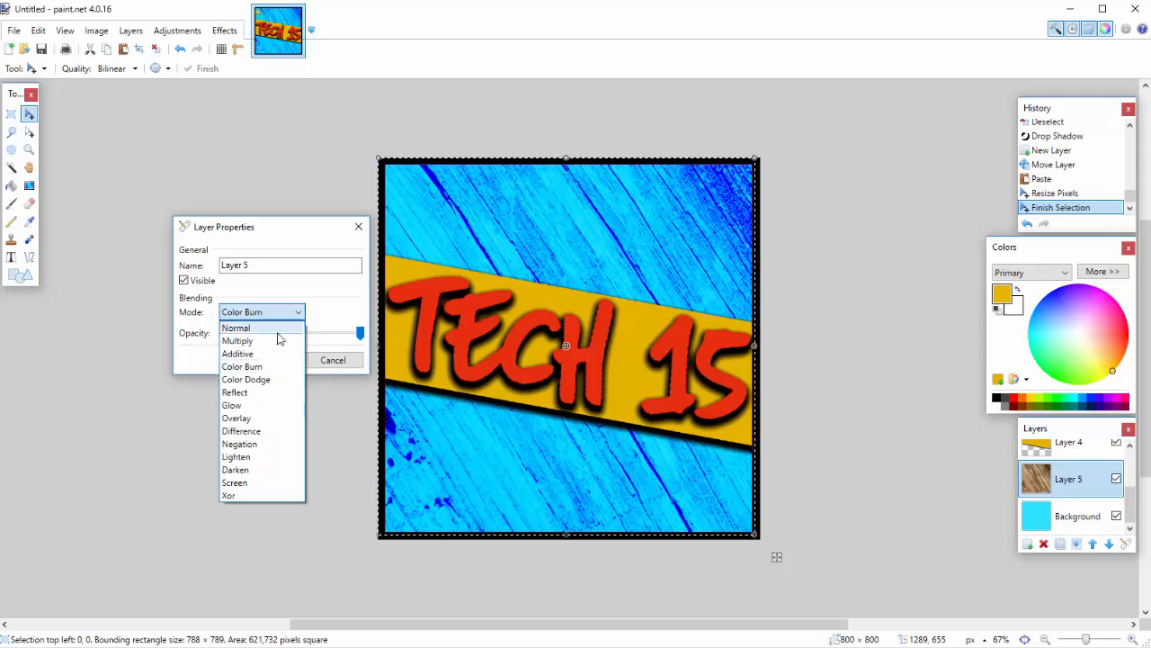
{"action": "left_click", "coordinate": [268, 381]}
{"action": "left_click", "coordinate": [284, 313]}
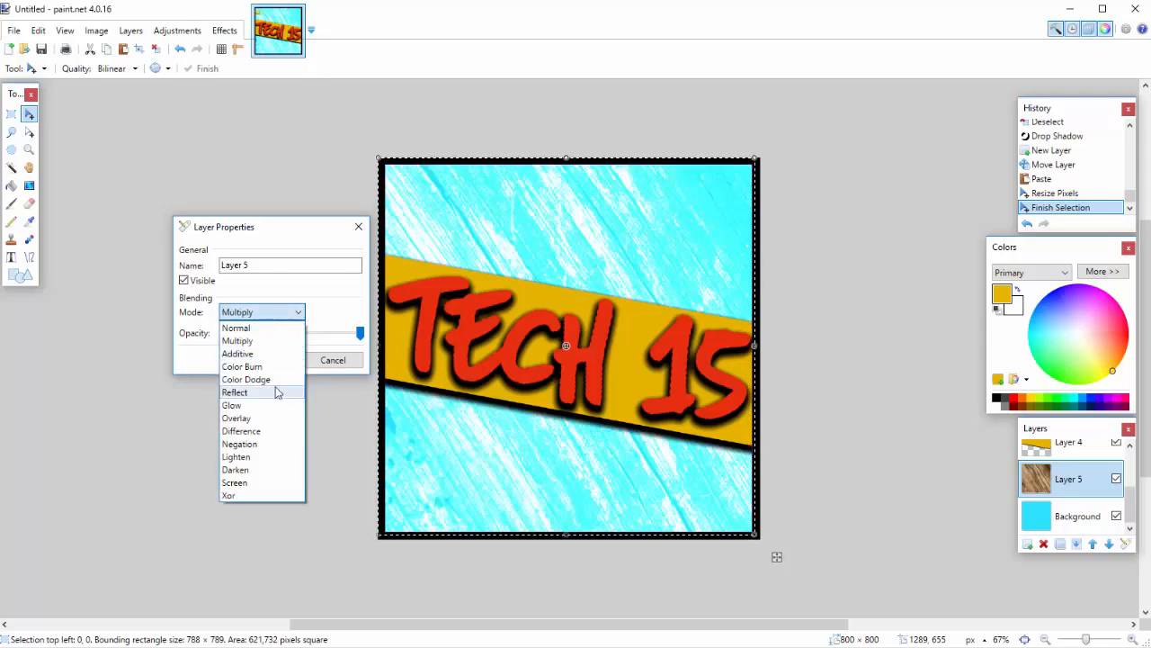
{"action": "left_click", "coordinate": [279, 392]}
{"action": "left_click", "coordinate": [286, 313]}
{"action": "left_click", "coordinate": [286, 341]}
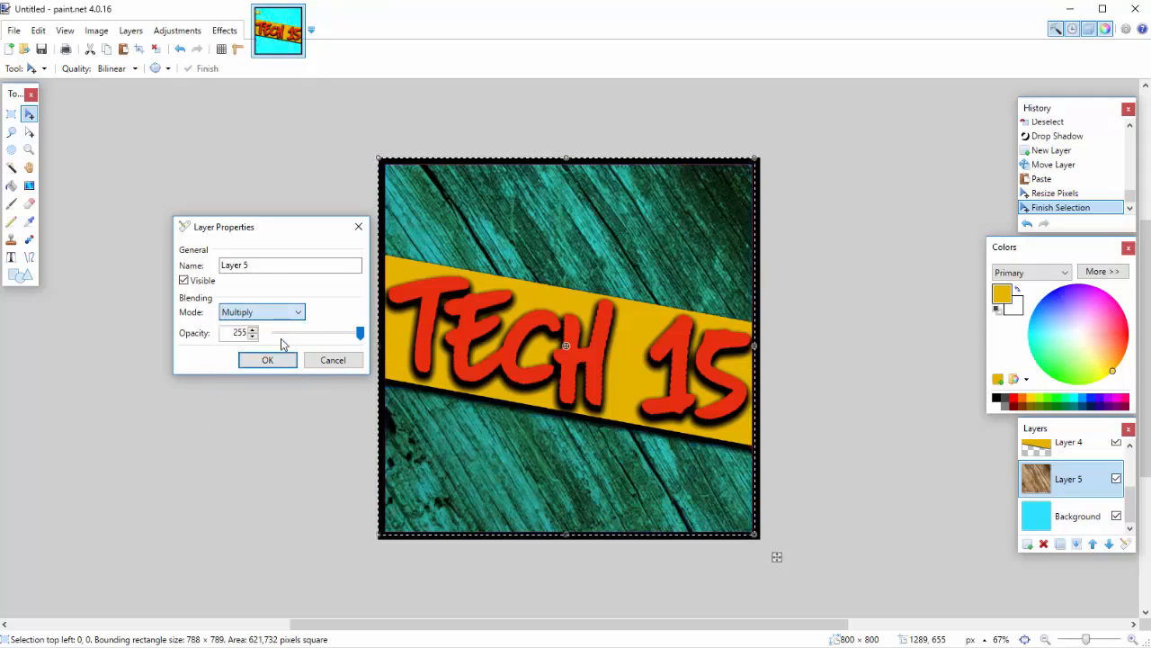
Try the Difference and Negation blending modes on the wood texture layer, and compare Darken with Multiply.
{"action": "left_click", "coordinate": [278, 319]}
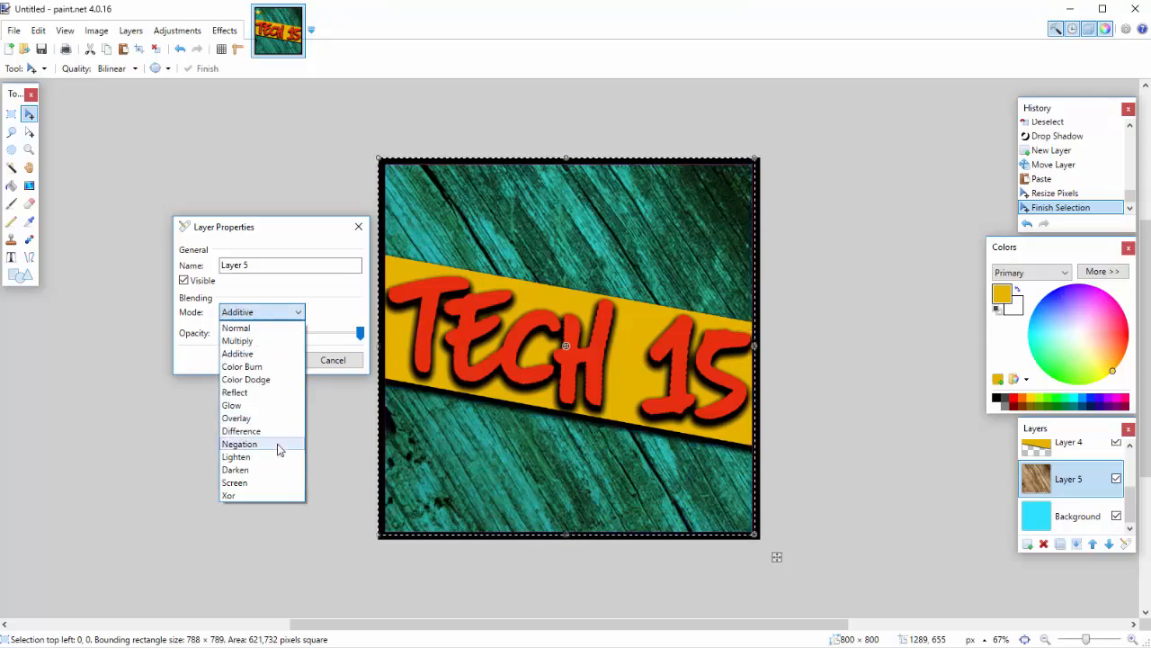
{"action": "left_click", "coordinate": [271, 438]}
{"action": "left_click", "coordinate": [277, 315]}
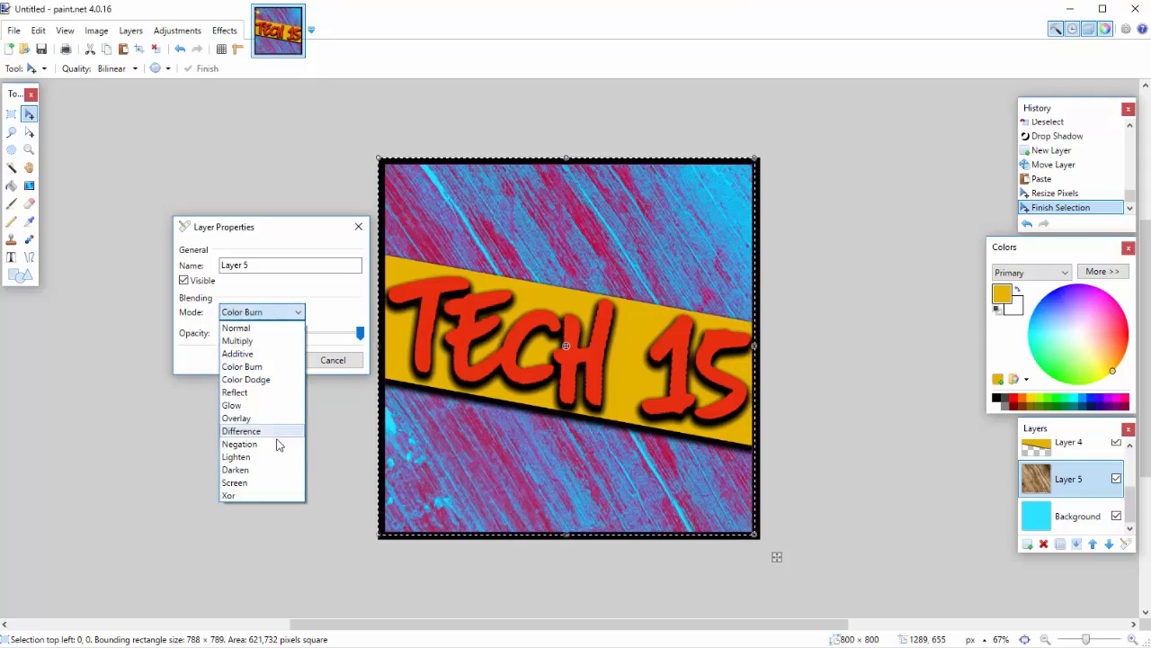
{"action": "left_click", "coordinate": [274, 446]}
{"action": "left_click", "coordinate": [277, 315]}
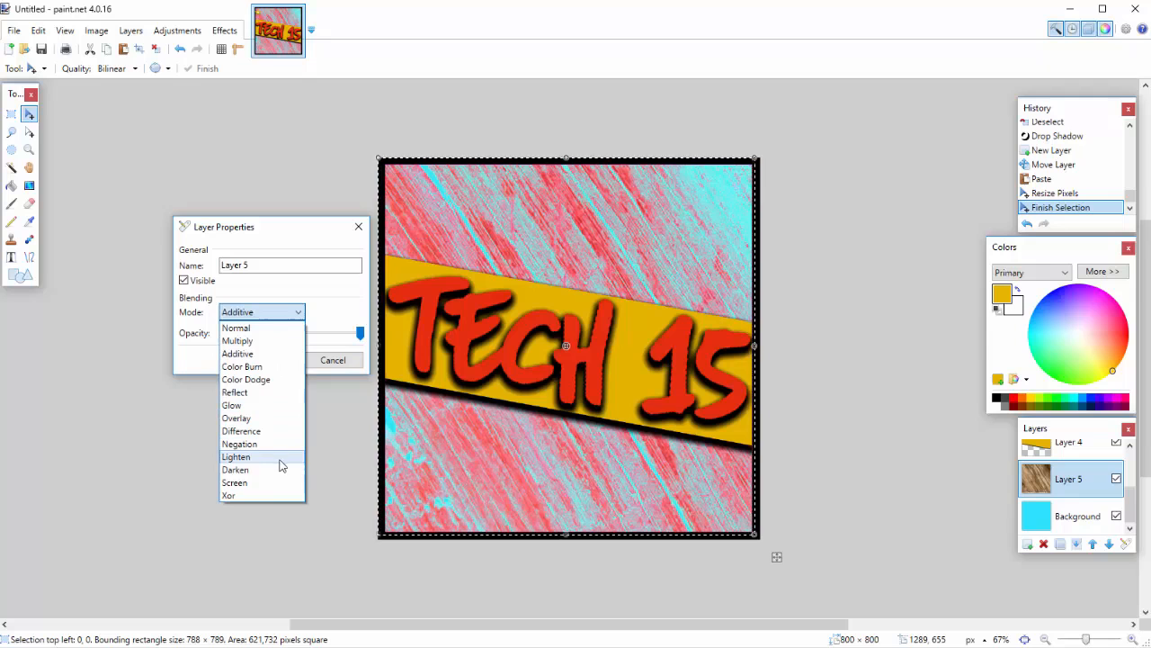
{"action": "left_click", "coordinate": [274, 470]}
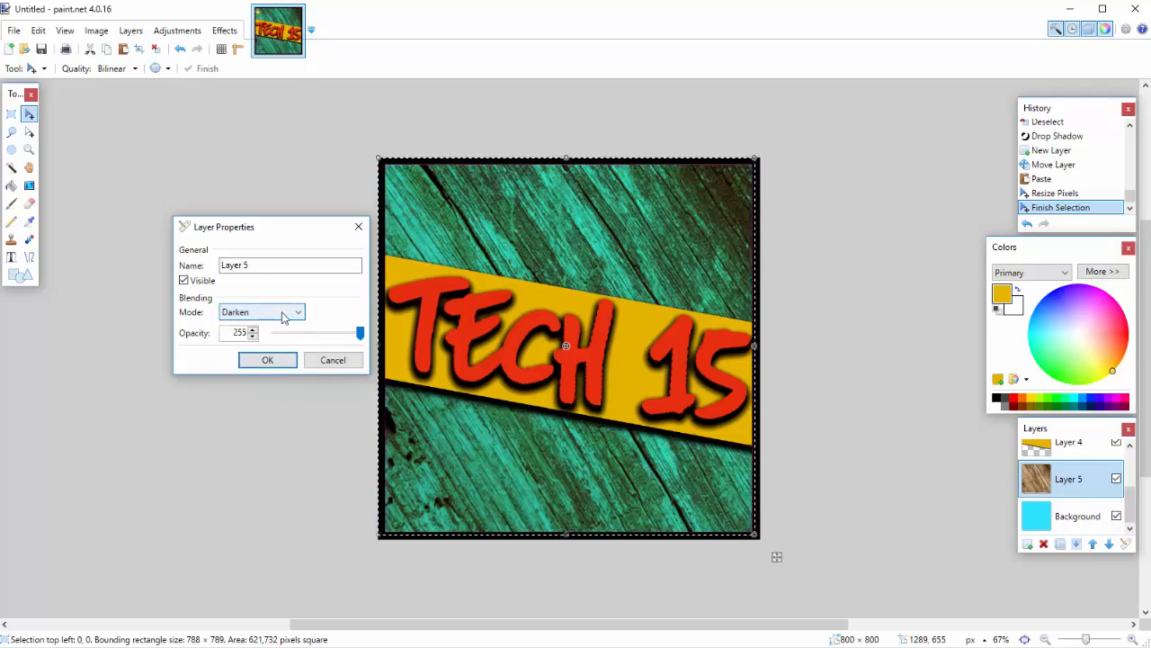
{"action": "left_click", "coordinate": [282, 315]}
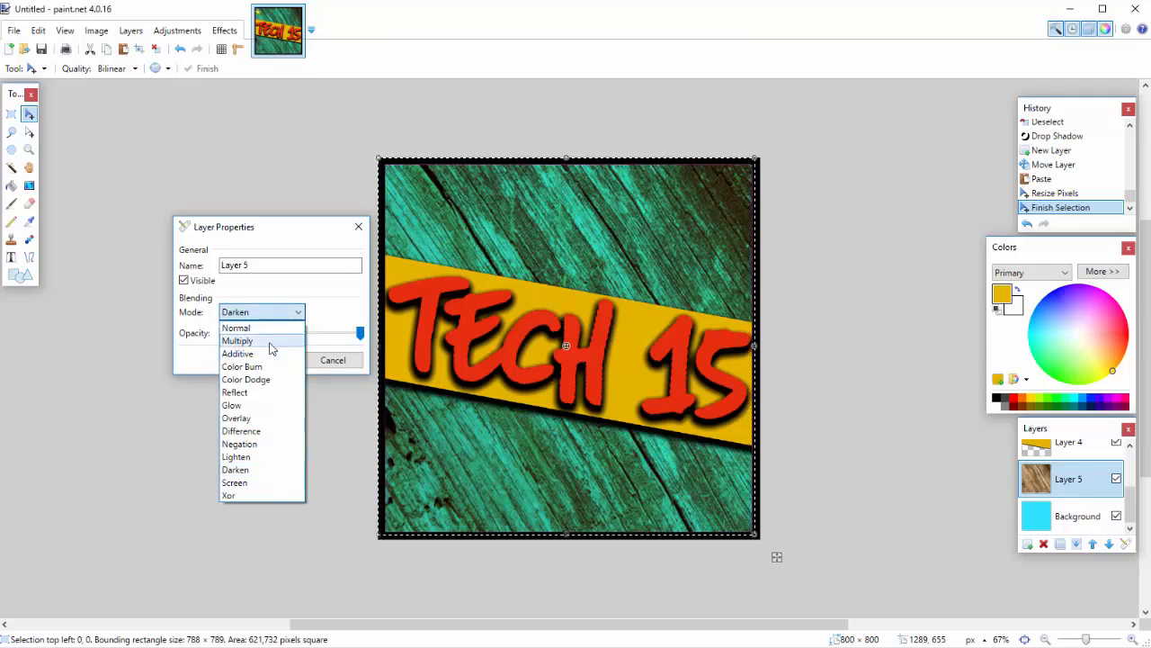
{"action": "left_click", "coordinate": [274, 342]}
{"action": "left_click", "coordinate": [275, 312]}
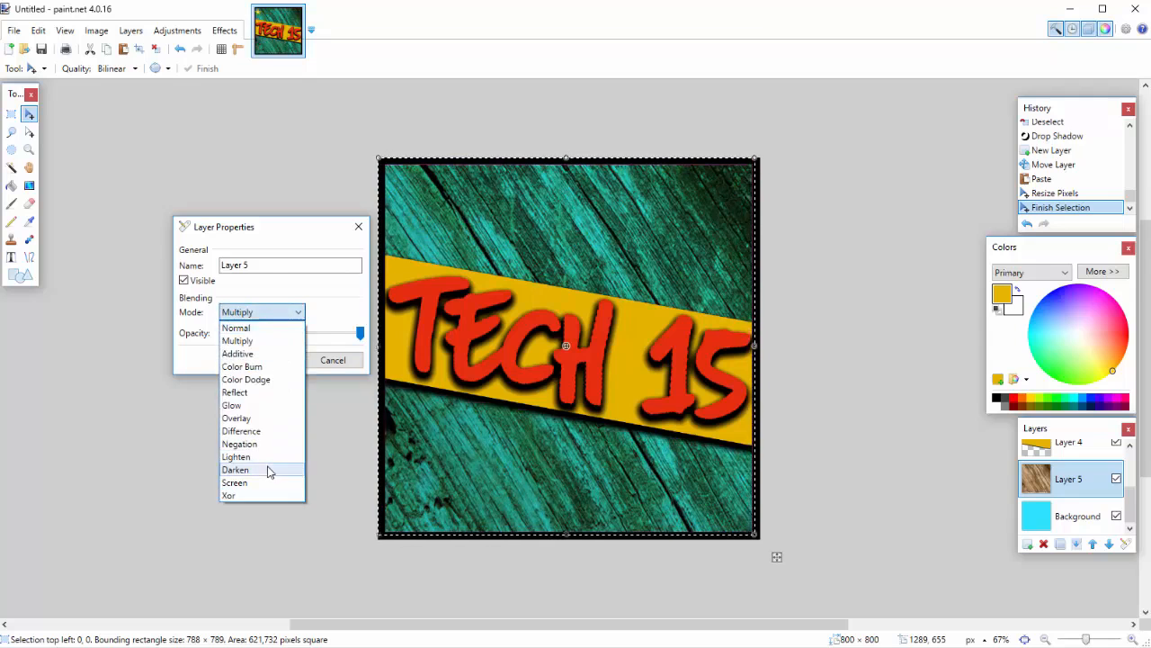
{"action": "left_click", "coordinate": [268, 470]}
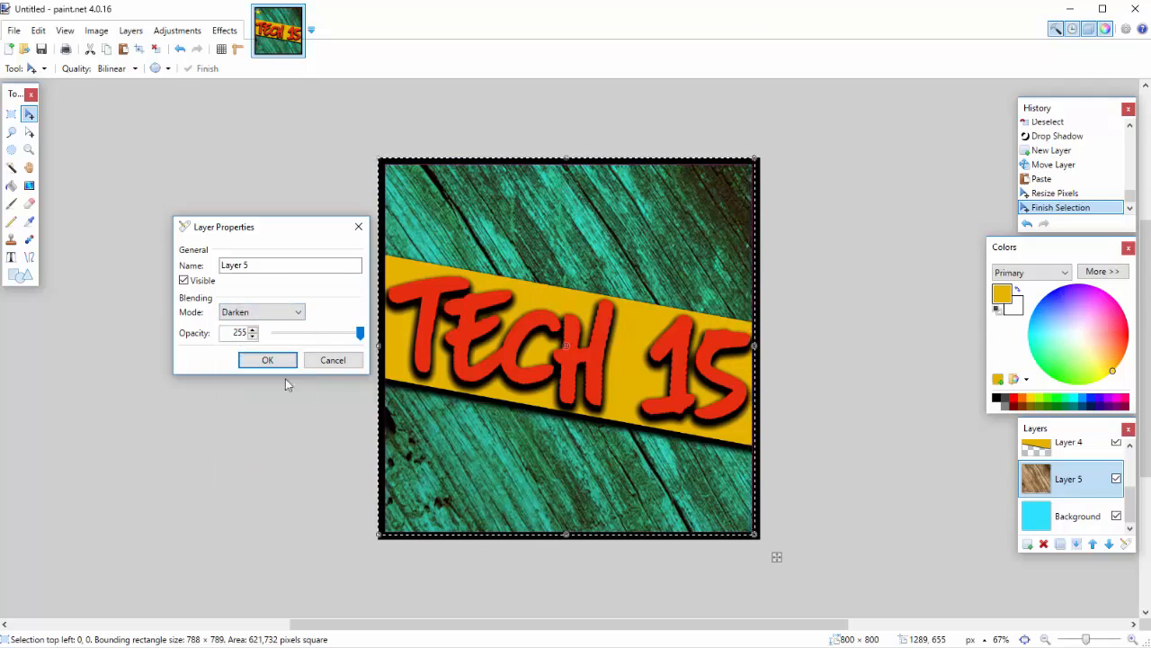
Try the Screen and Xor blending modes on the wood texture layer, then return to Darken.
{"action": "left_click", "coordinate": [294, 314]}
{"action": "left_click", "coordinate": [275, 487]}
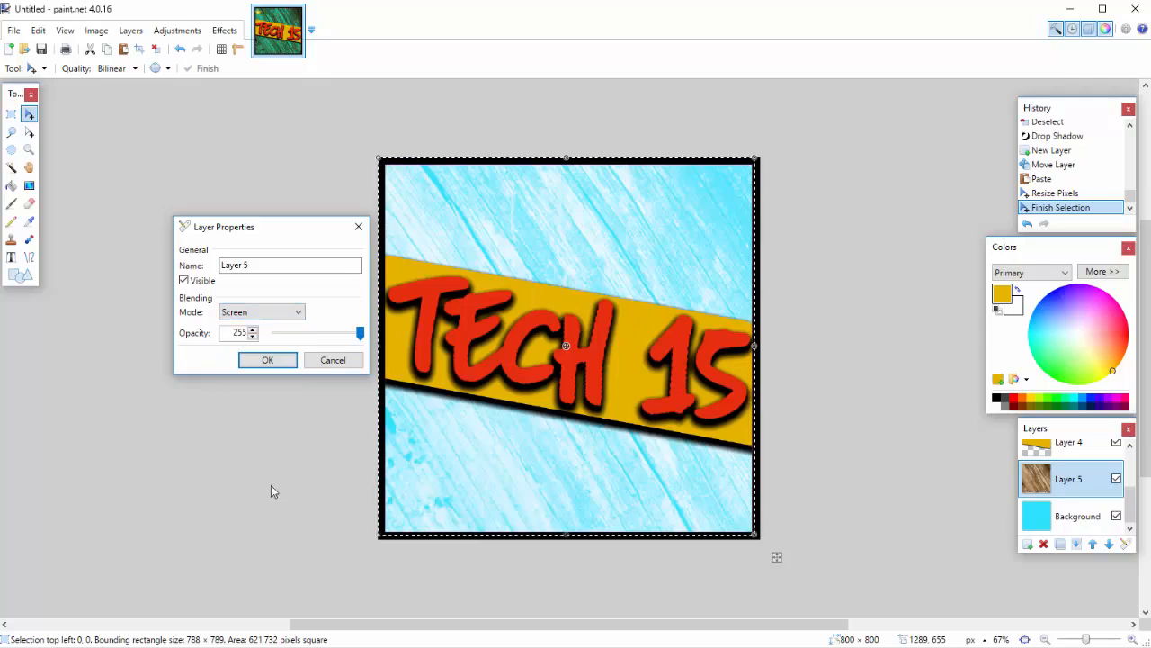
{"action": "left_click", "coordinate": [303, 310]}
{"action": "left_click", "coordinate": [268, 501]}
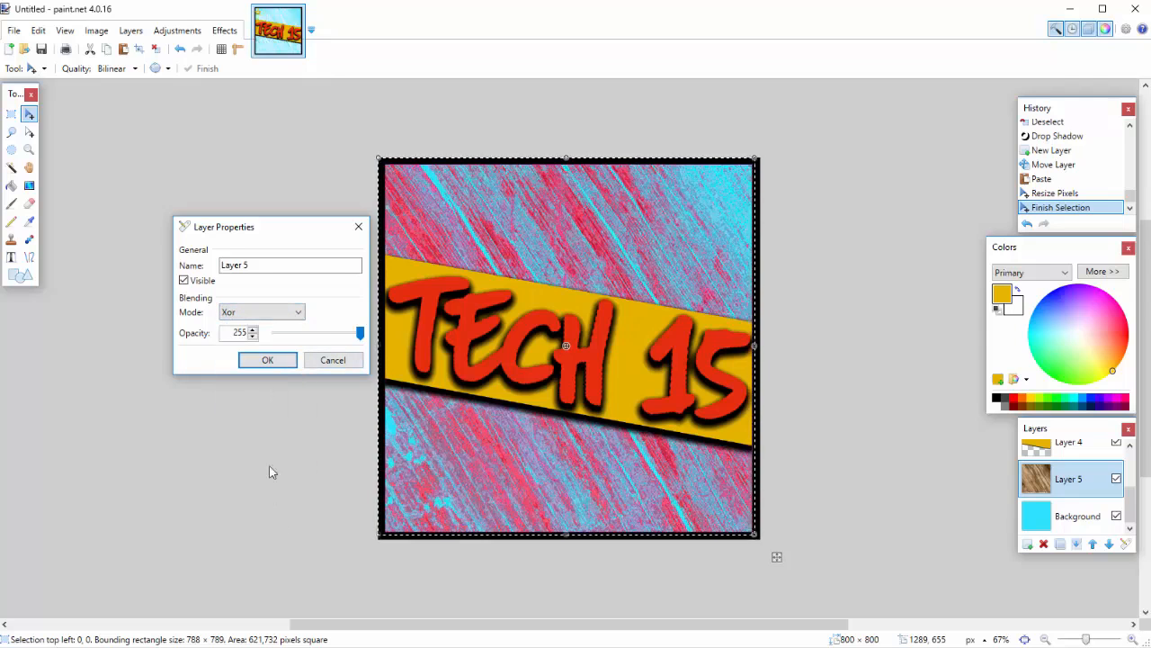
{"action": "left_click", "coordinate": [288, 319]}
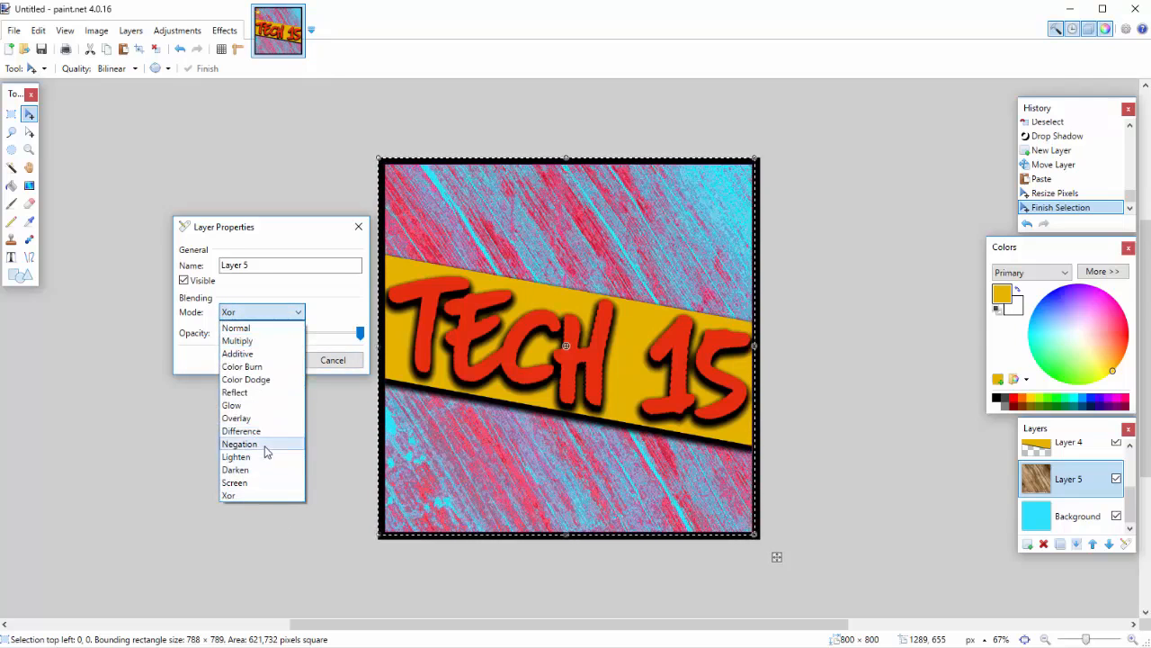
{"action": "left_click", "coordinate": [263, 470]}
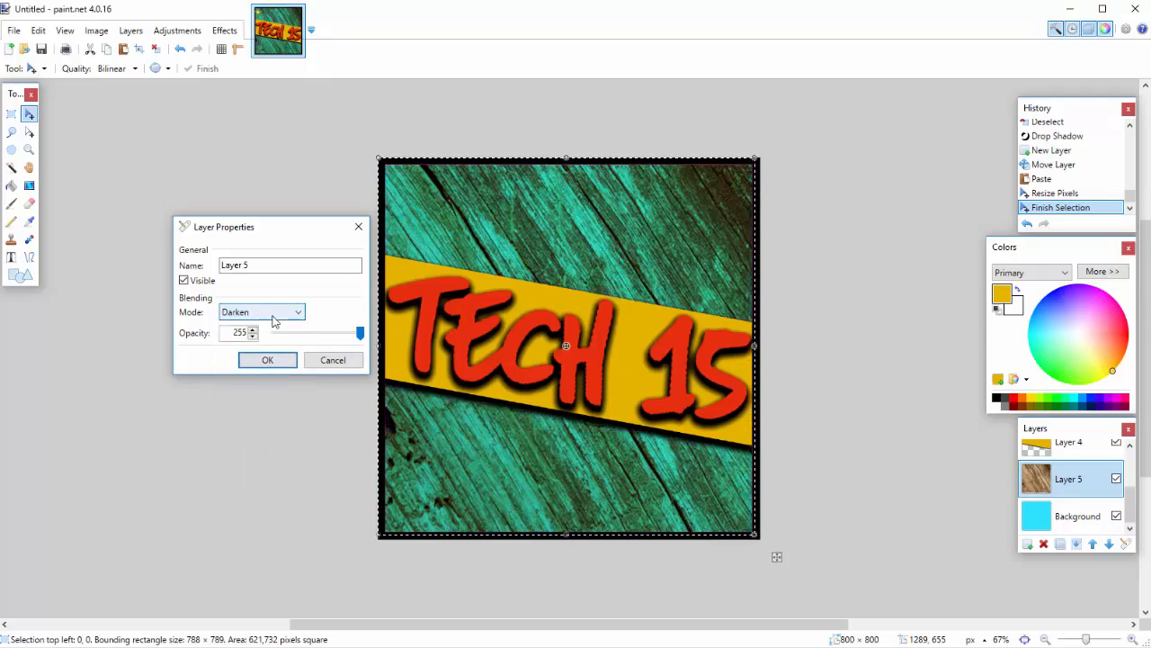
Compare the Color Burn blending mode with Additive and Reflect on the wood texture layer.
{"action": "left_click", "coordinate": [291, 312]}
{"action": "left_click", "coordinate": [270, 366]}
{"action": "left_click", "coordinate": [281, 315]}
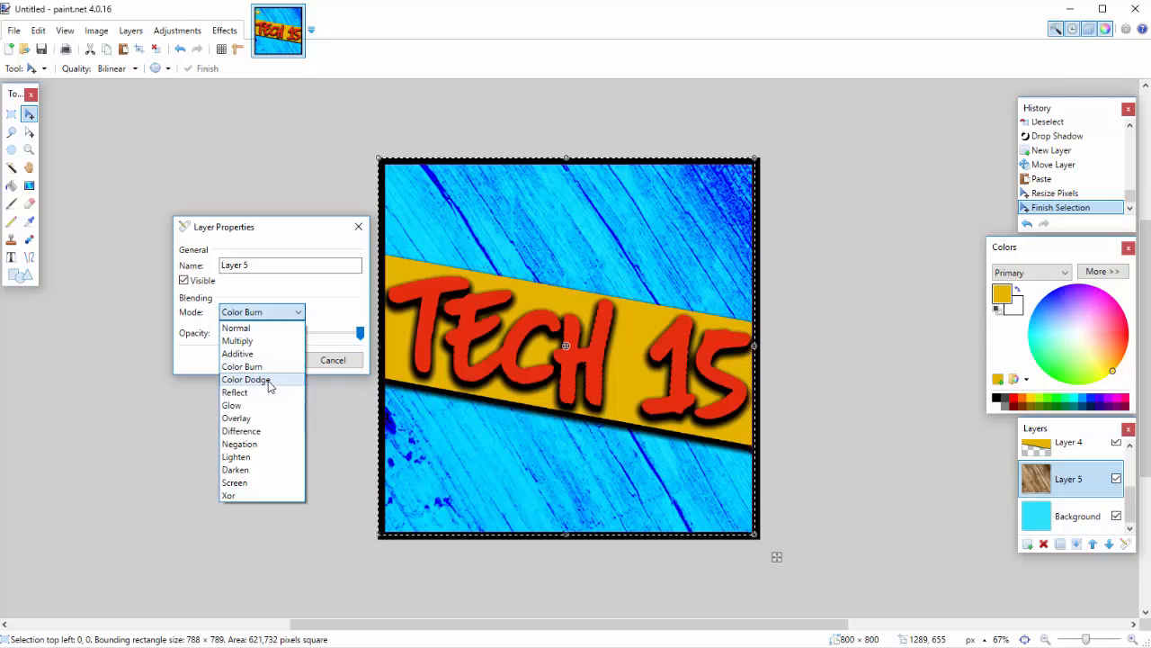
{"action": "left_click", "coordinate": [270, 353]}
{"action": "left_click", "coordinate": [287, 313]}
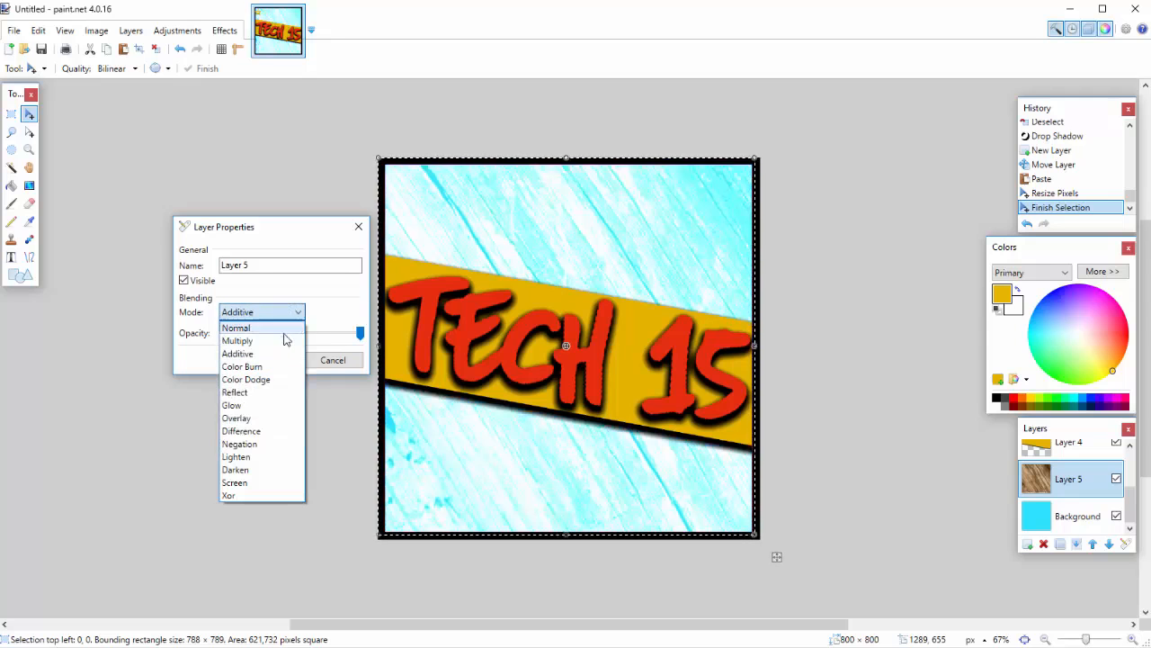
{"action": "left_click", "coordinate": [270, 366]}
{"action": "left_click", "coordinate": [284, 312]}
{"action": "left_click", "coordinate": [266, 392]}
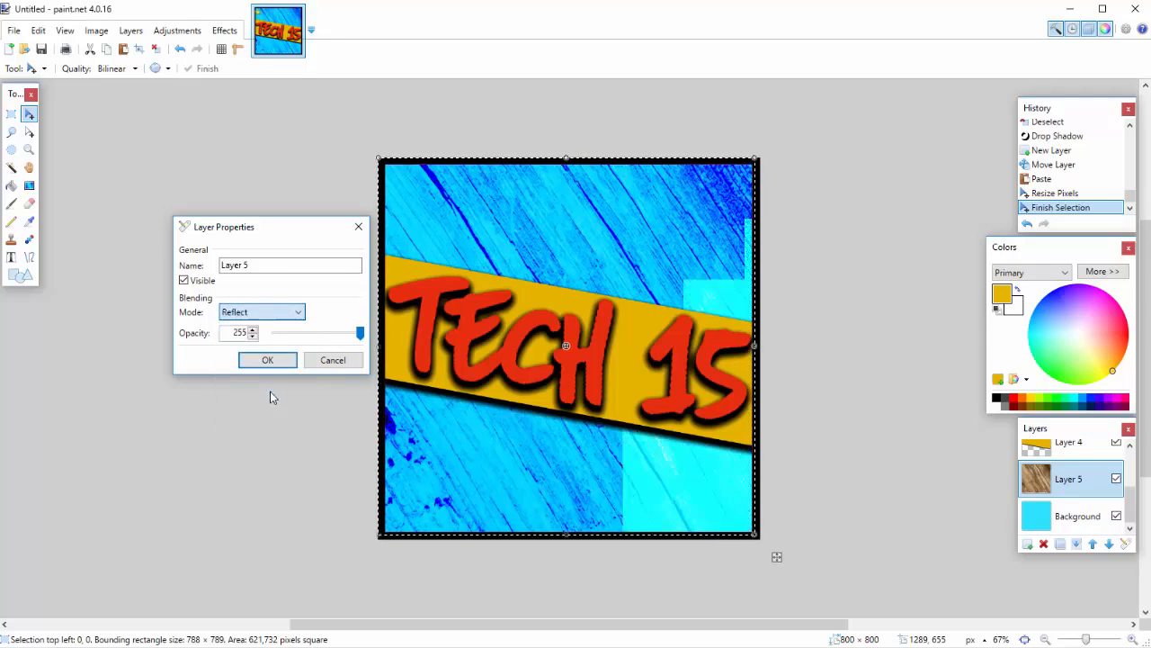
{"action": "left_click", "coordinate": [284, 312]}
{"action": "left_click", "coordinate": [270, 366]}
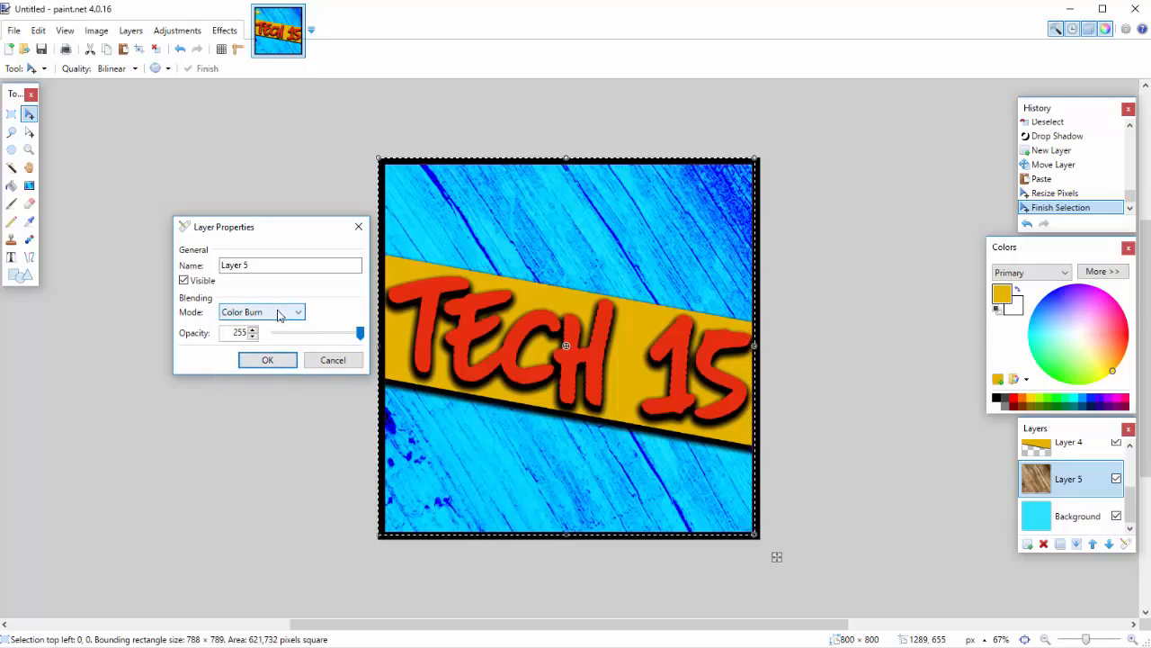
Apply the Darken blending mode to the wood texture layer and stretch the texture to about 794 × 790 px, clearing the selection.
{"action": "left_click", "coordinate": [282, 313]}
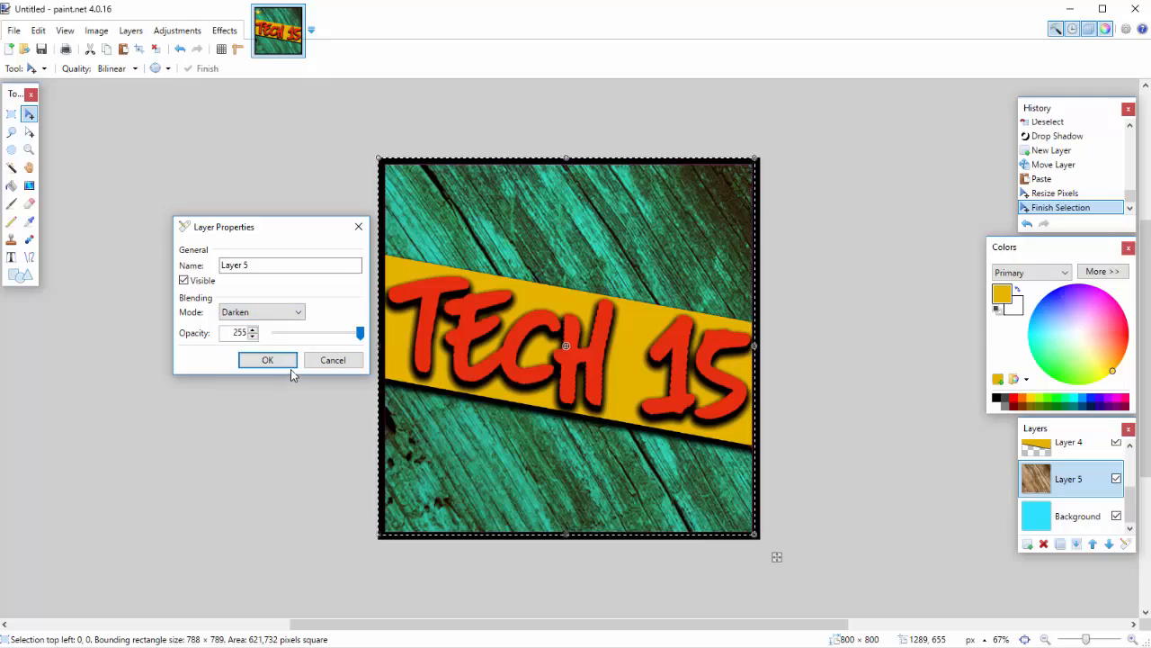
{"action": "left_click", "coordinate": [272, 360]}
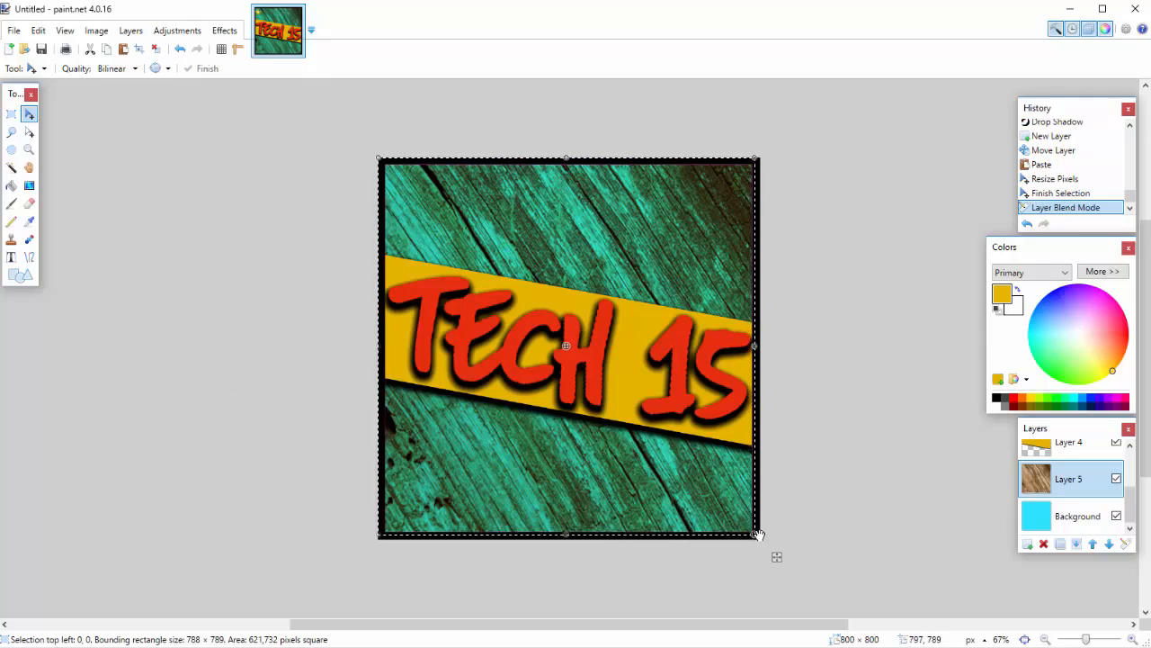
{"action": "left_click_drag", "start_coordinate": [762, 539], "coordinate": [760, 537]}
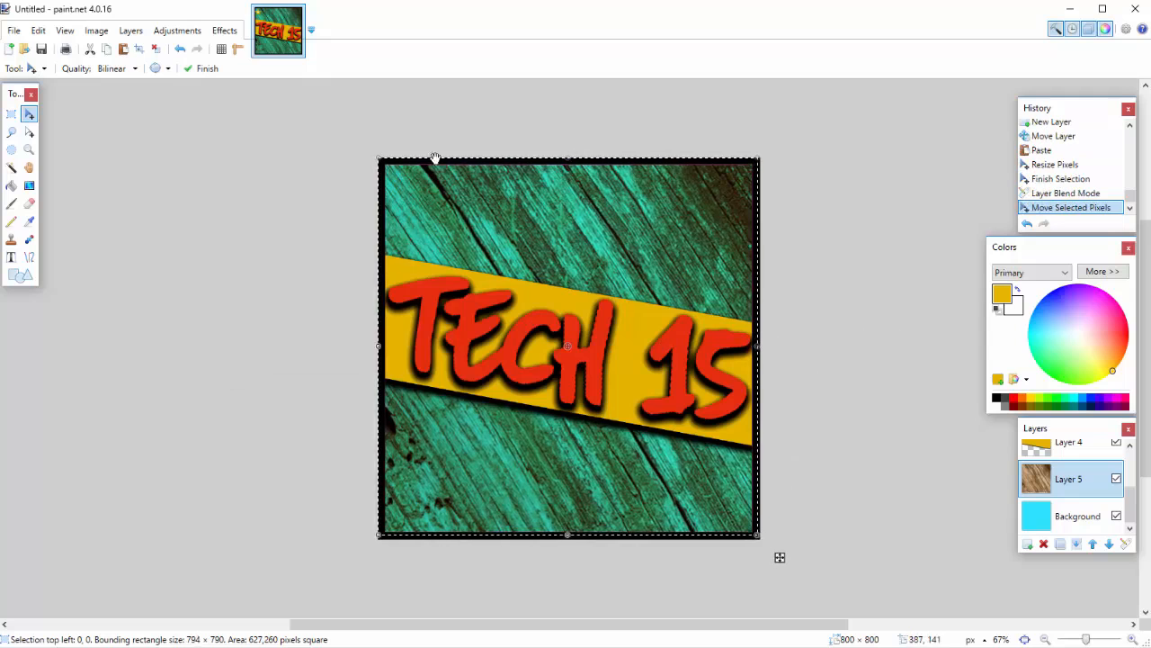
{"action": "left_click", "coordinate": [156, 48]}
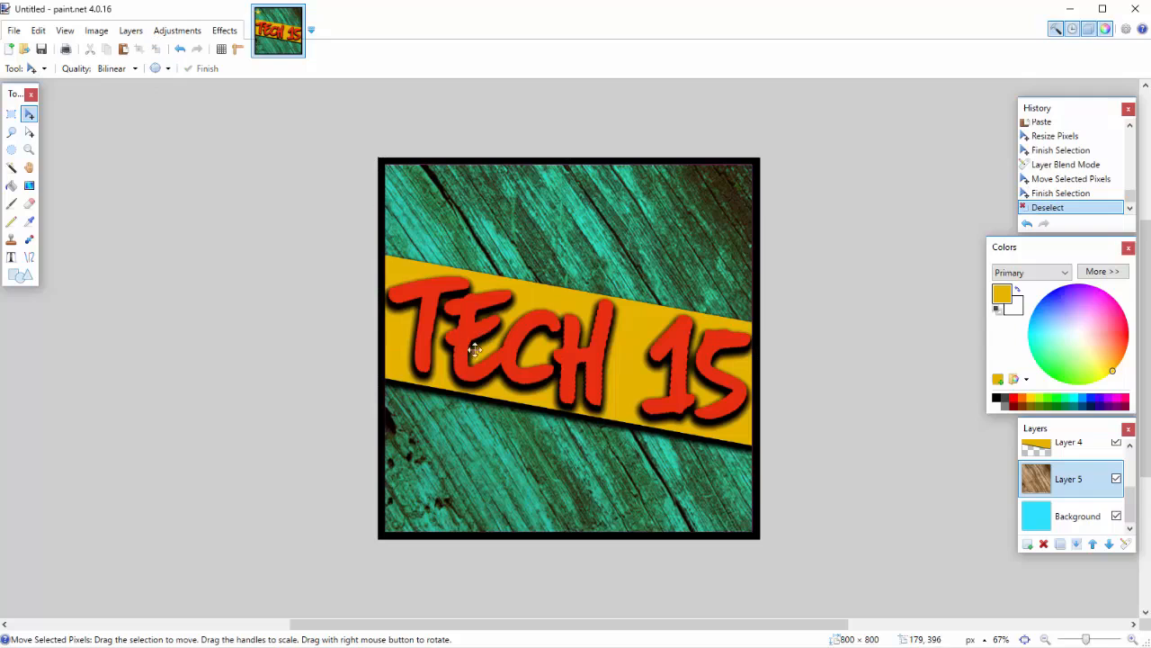
Examine how the whole logo reads at small display sizes, down to 8% and back to 67%.
{"action": "left_click", "coordinate": [1045, 639]}
{"action": "left_click", "coordinate": [1045, 640]}
{"action": "left_click", "coordinate": [1045, 640]}
{"action": "left_click", "coordinate": [1045, 640]}
{"action": "left_click", "coordinate": [1045, 639]}
{"action": "left_click", "coordinate": [1045, 640]}
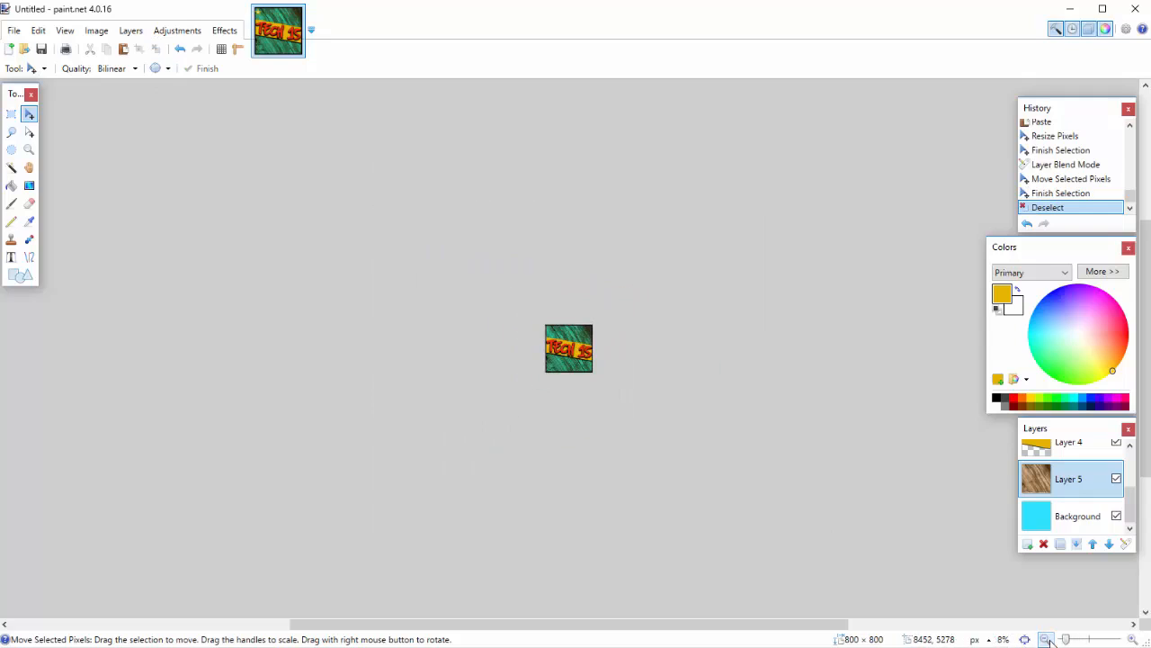
{"action": "left_click", "coordinate": [1132, 640]}
{"action": "left_click", "coordinate": [1132, 640]}
{"action": "left_click", "coordinate": [1132, 640]}
{"action": "left_click", "coordinate": [1133, 640]}
{"action": "left_click", "coordinate": [1132, 639]}
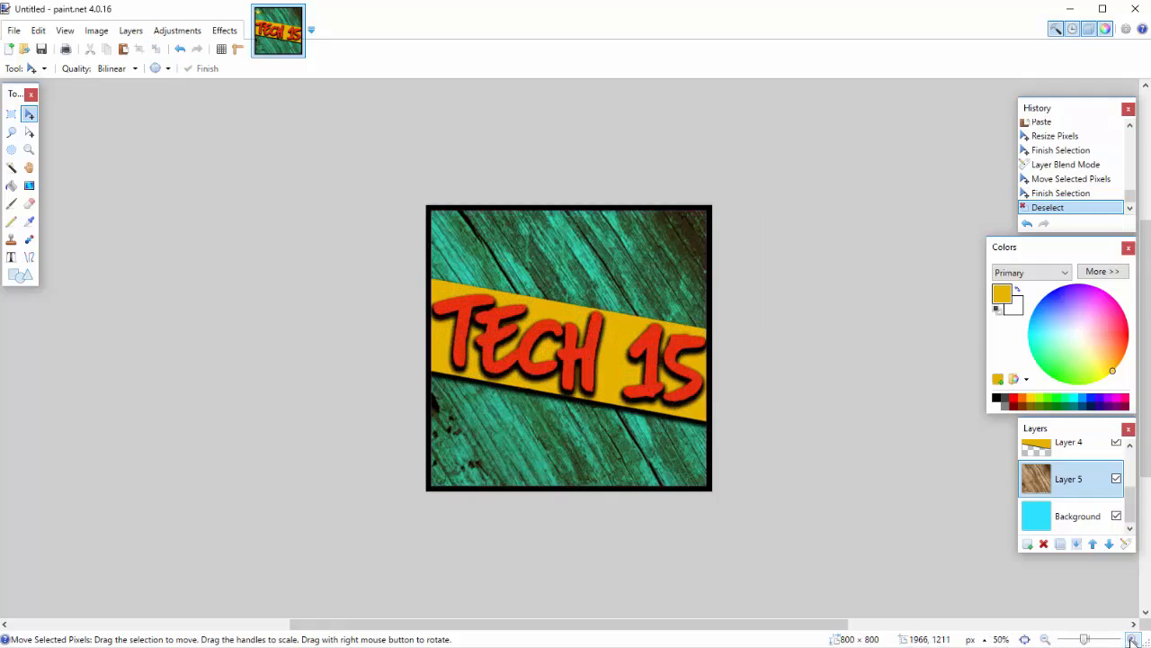
{"action": "left_click", "coordinate": [1133, 640]}
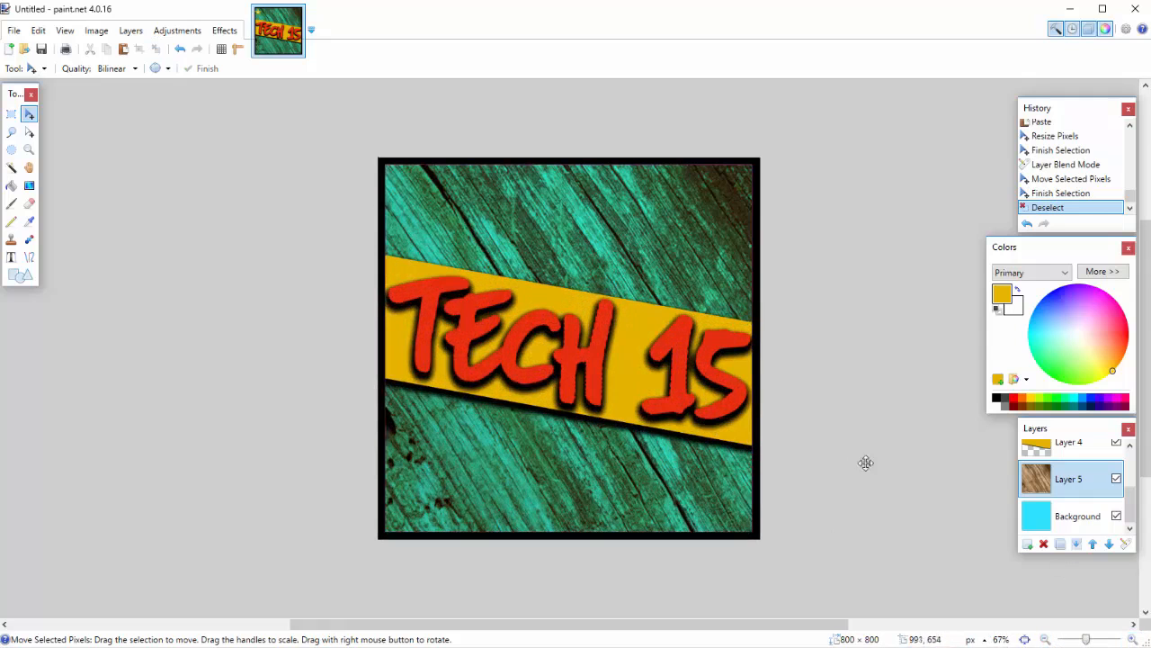